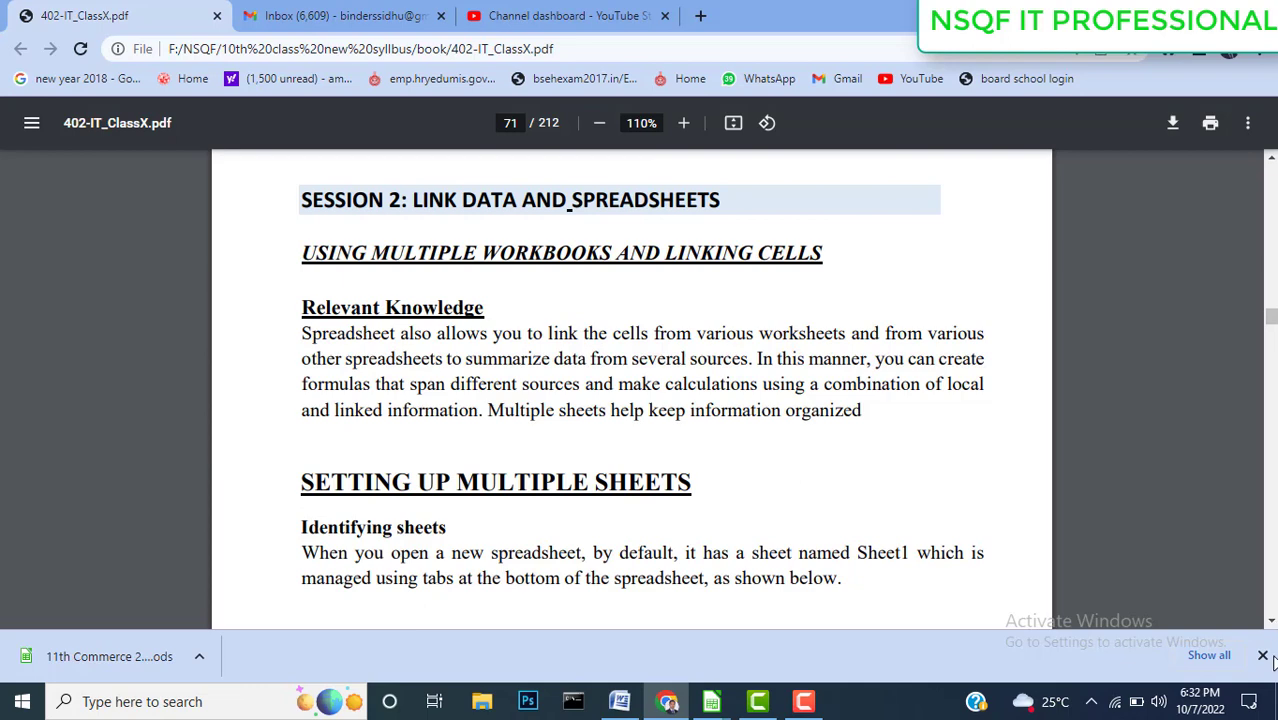
# Read the PDF textbook's section on setting up multiple sheets, from identifying sheets to the ways of inserting new sheets
pyautogui.click(1272, 624)
pyautogui.click(1272, 624)
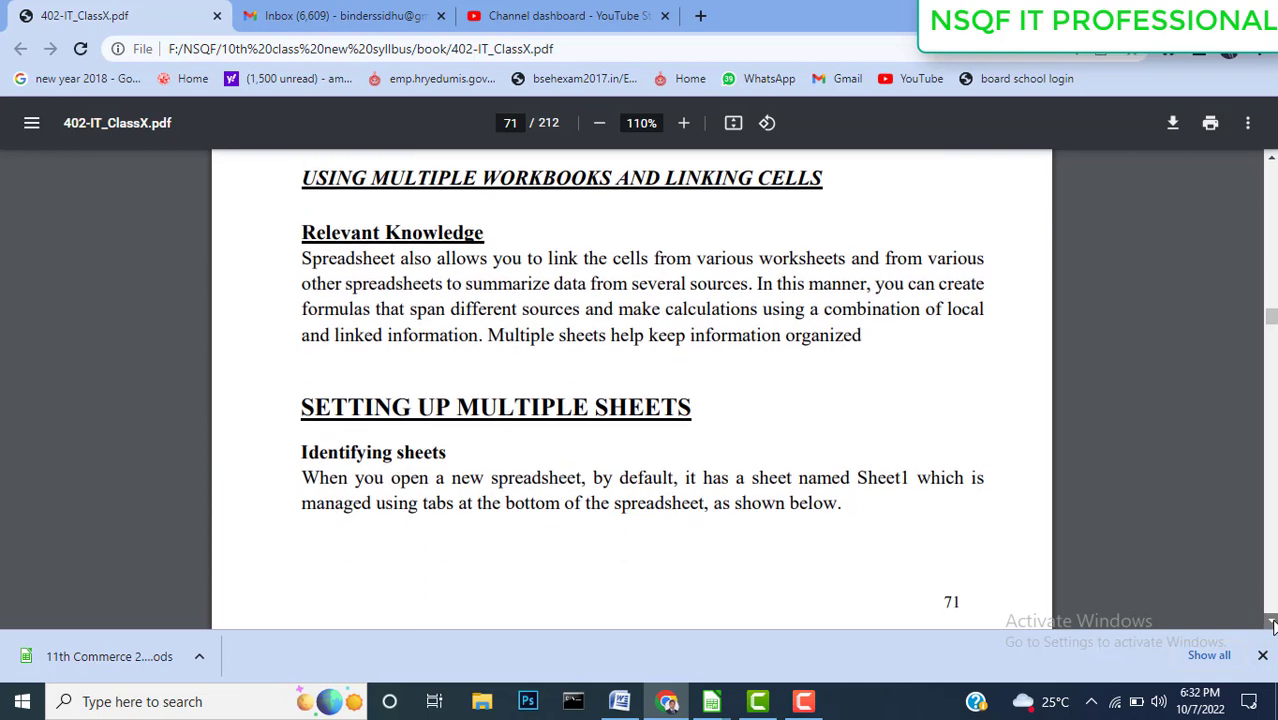
pyautogui.click(1272, 624)
pyautogui.click(1272, 624)
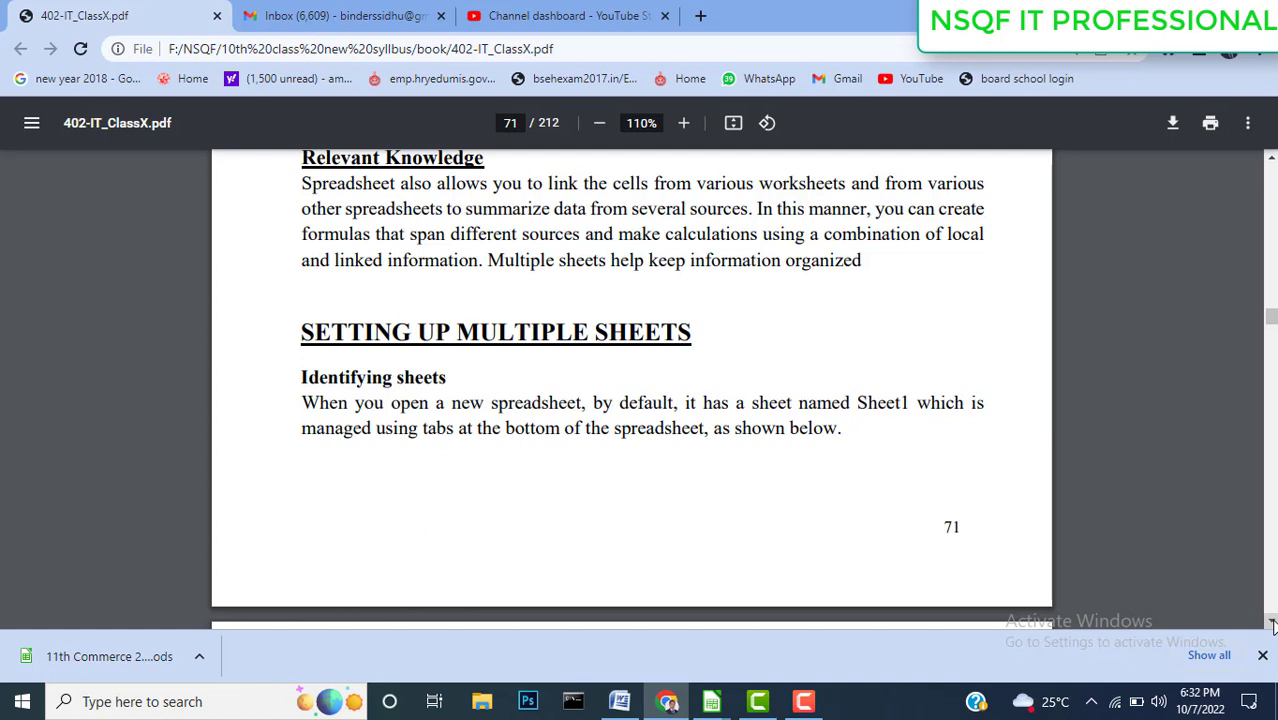
pyautogui.click(1272, 624)
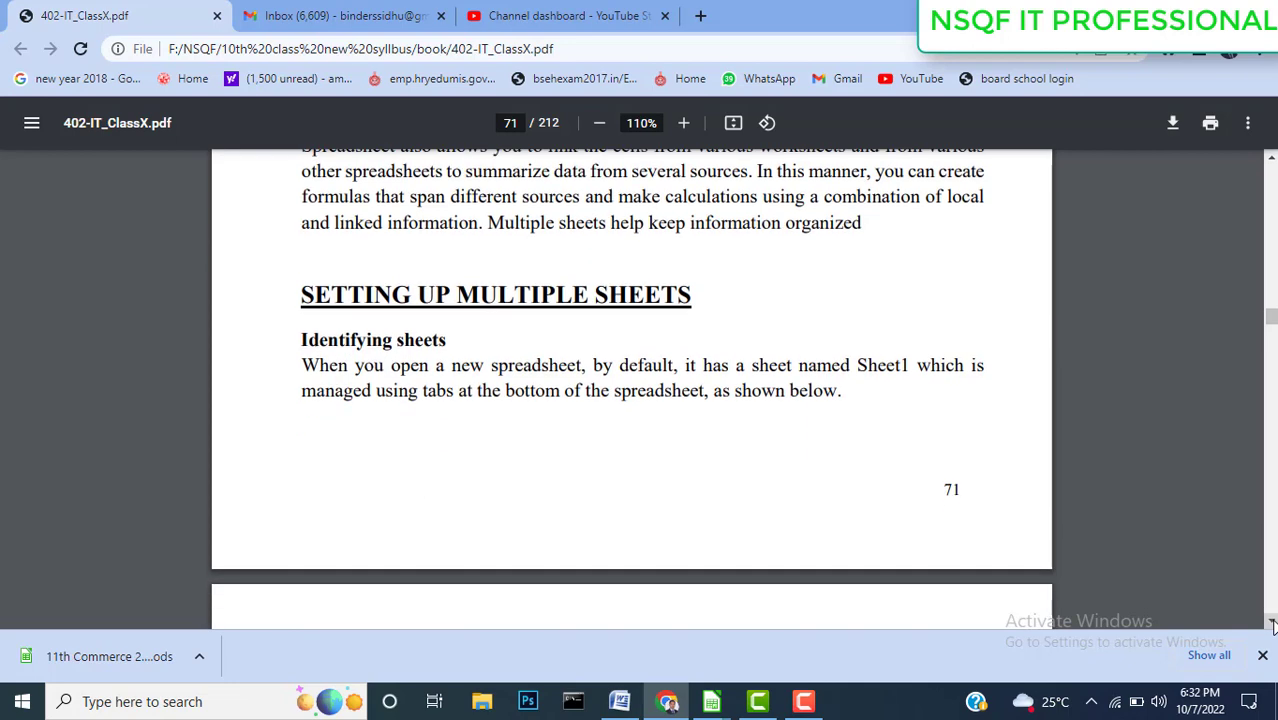
pyautogui.click(1272, 624)
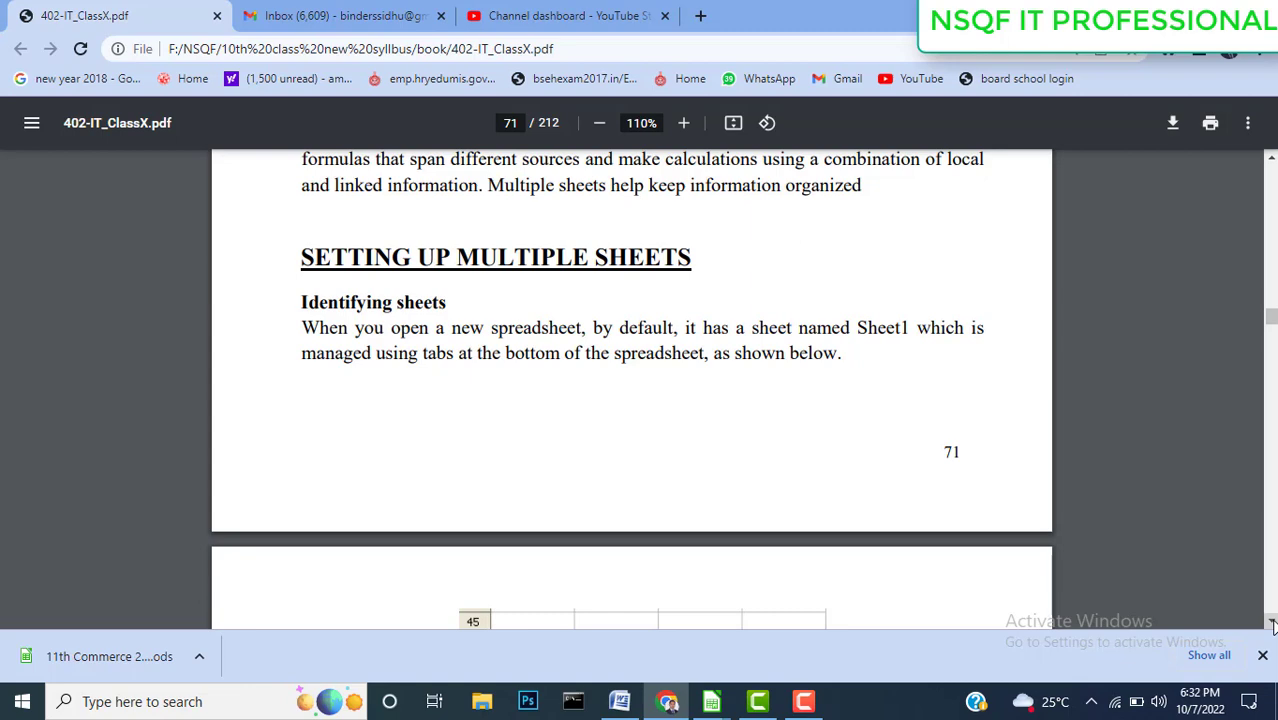
pyautogui.click(1272, 624)
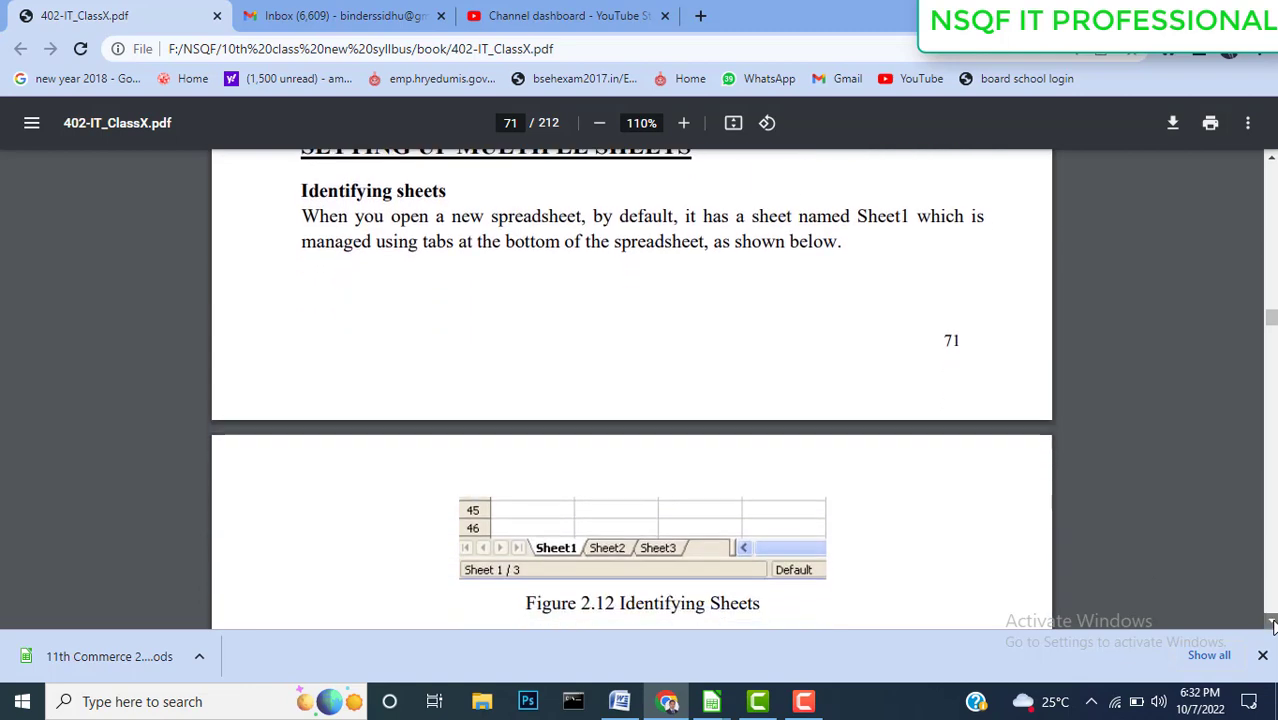
pyautogui.click(1272, 624)
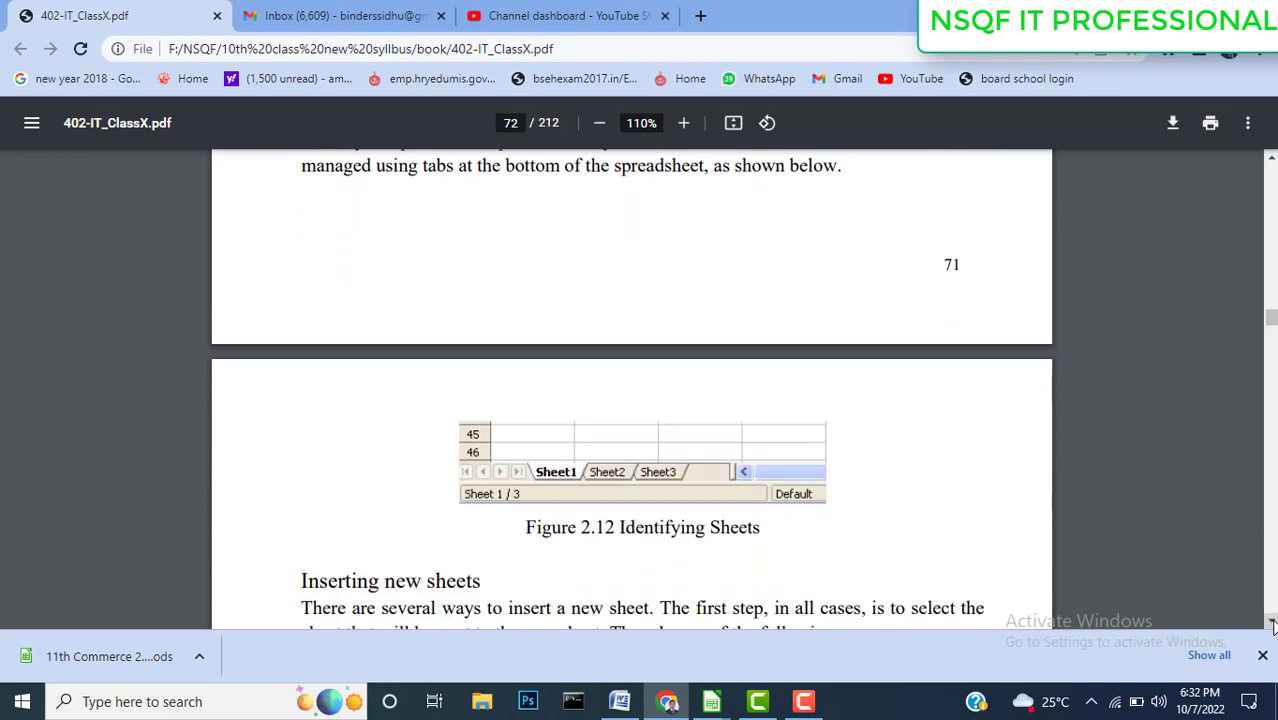
pyautogui.click(1272, 624)
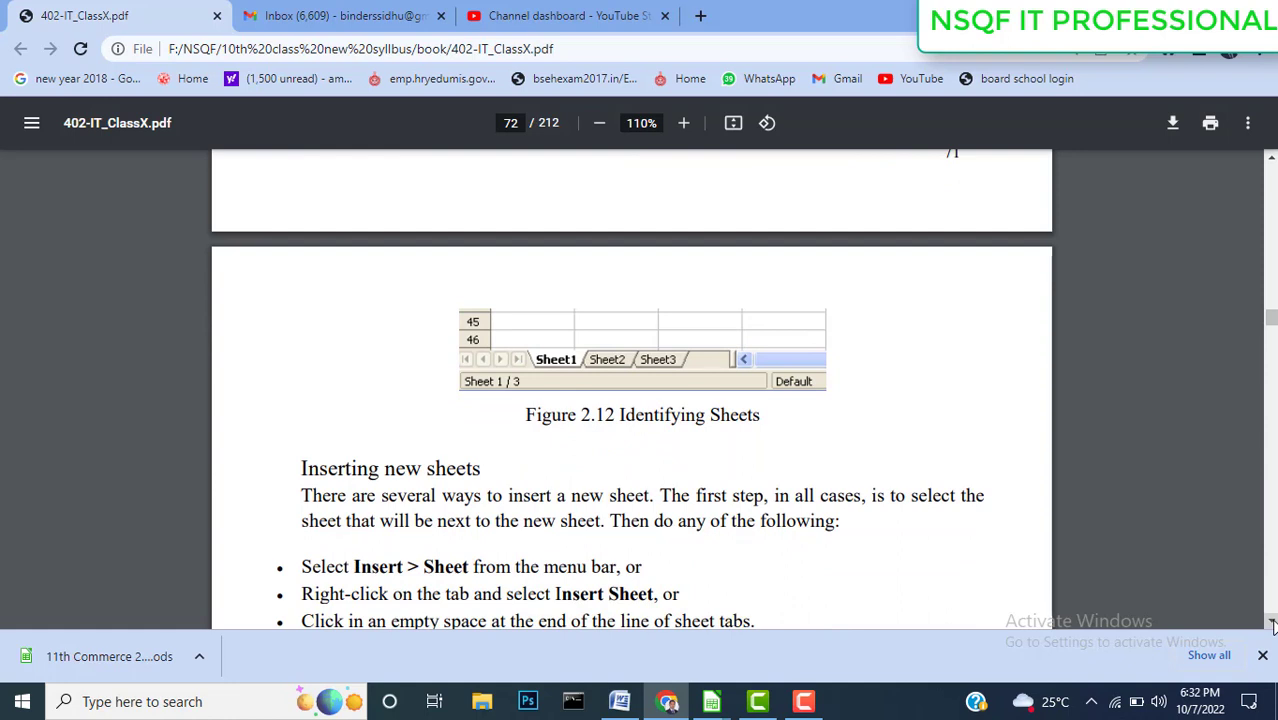
pyautogui.click(1272, 624)
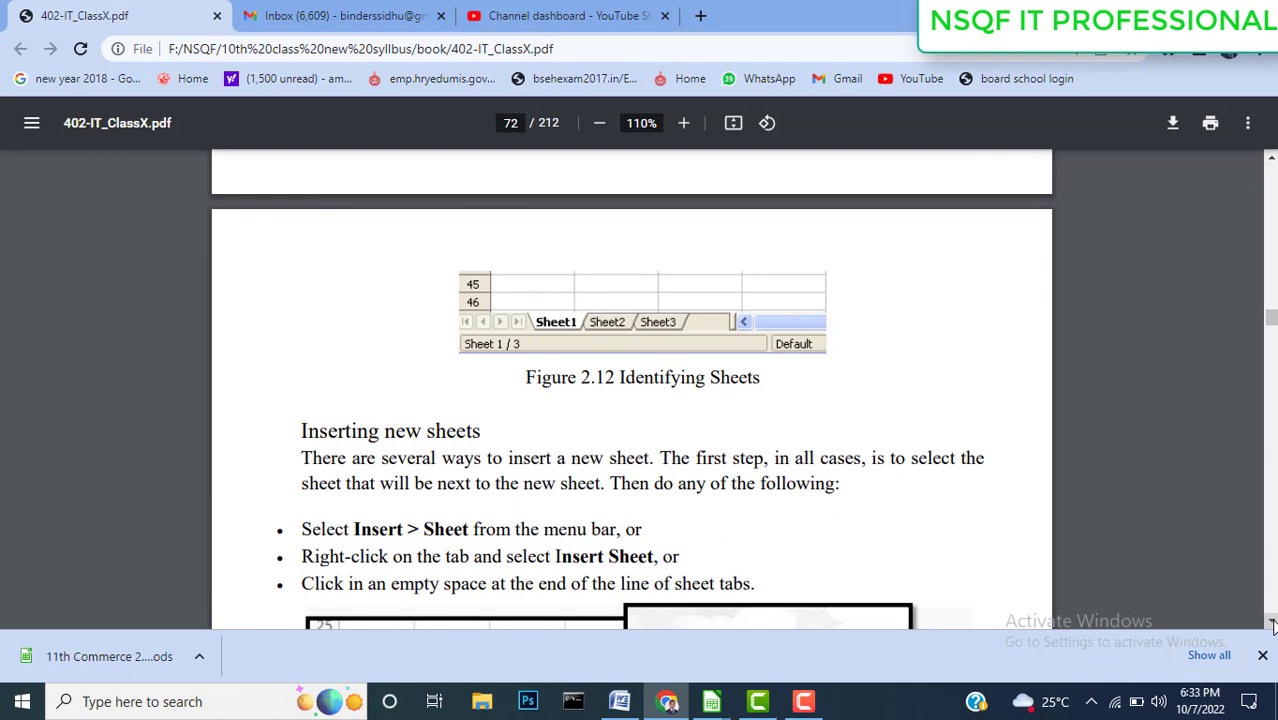
pyautogui.click(1272, 624)
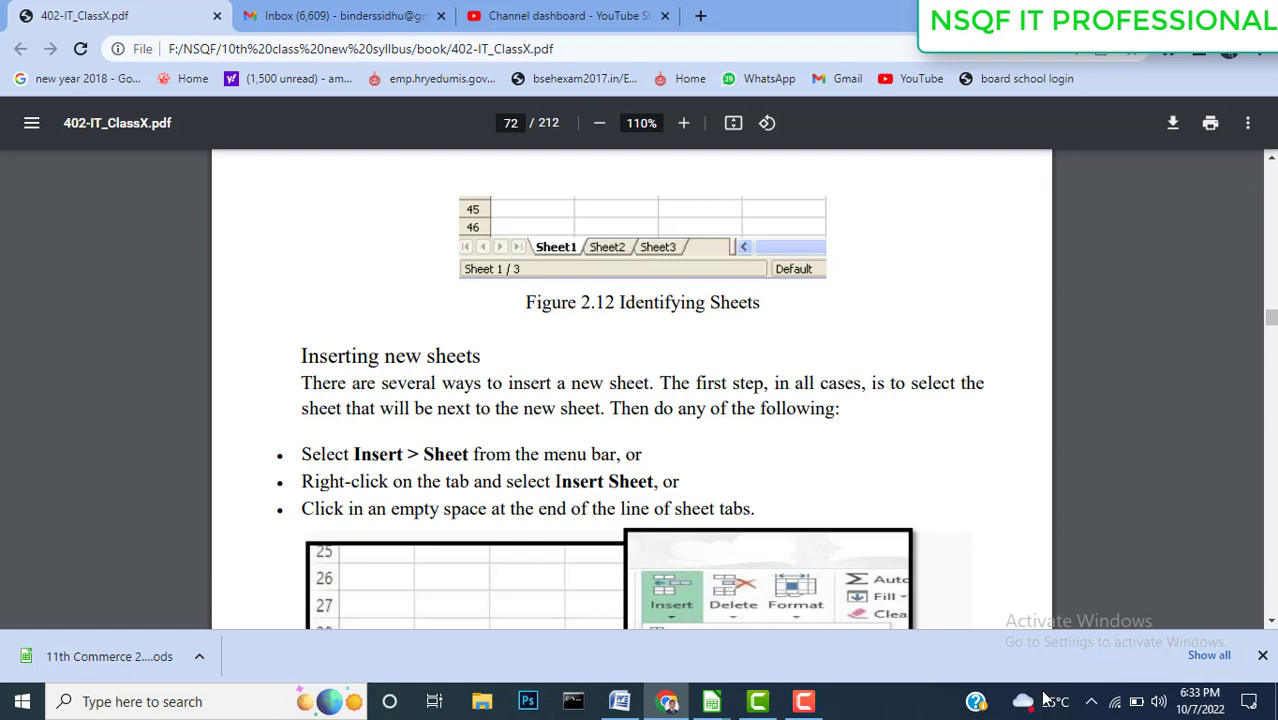
# Switch to the Untitled 2 spreadsheet in LibreOffice Calc
pyautogui.moveTo(711, 705)
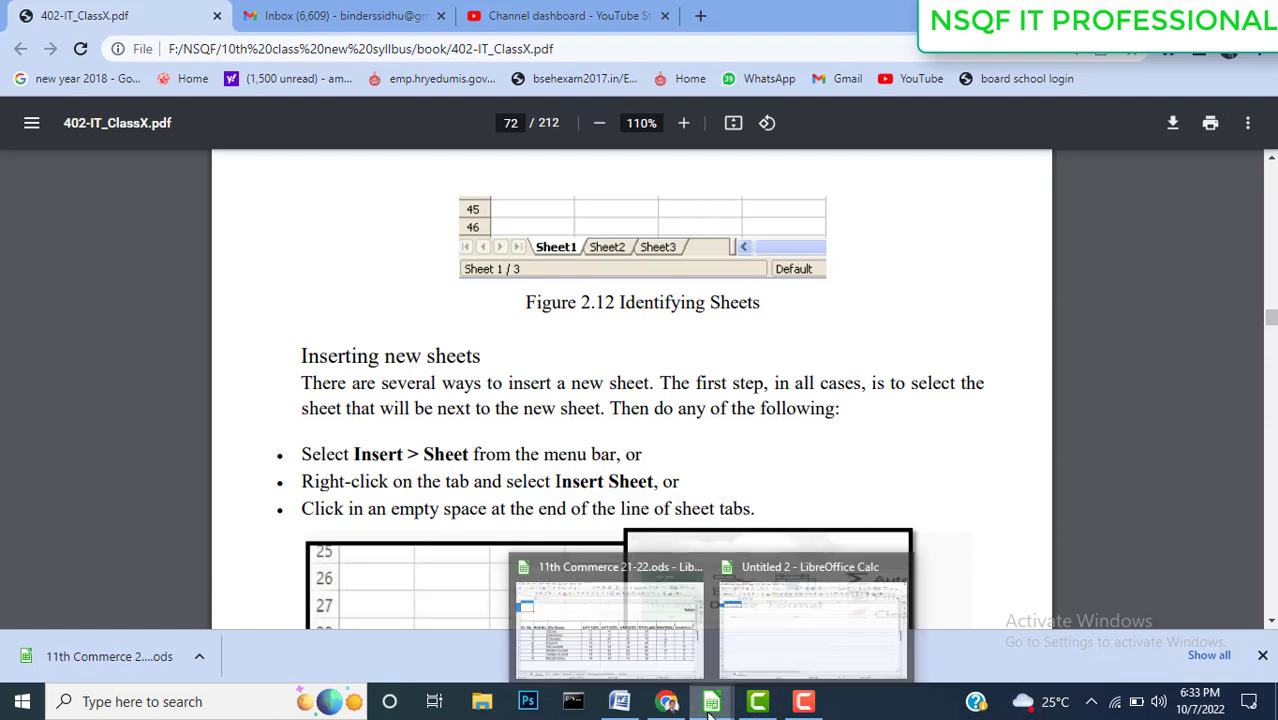
pyautogui.click(813, 645)
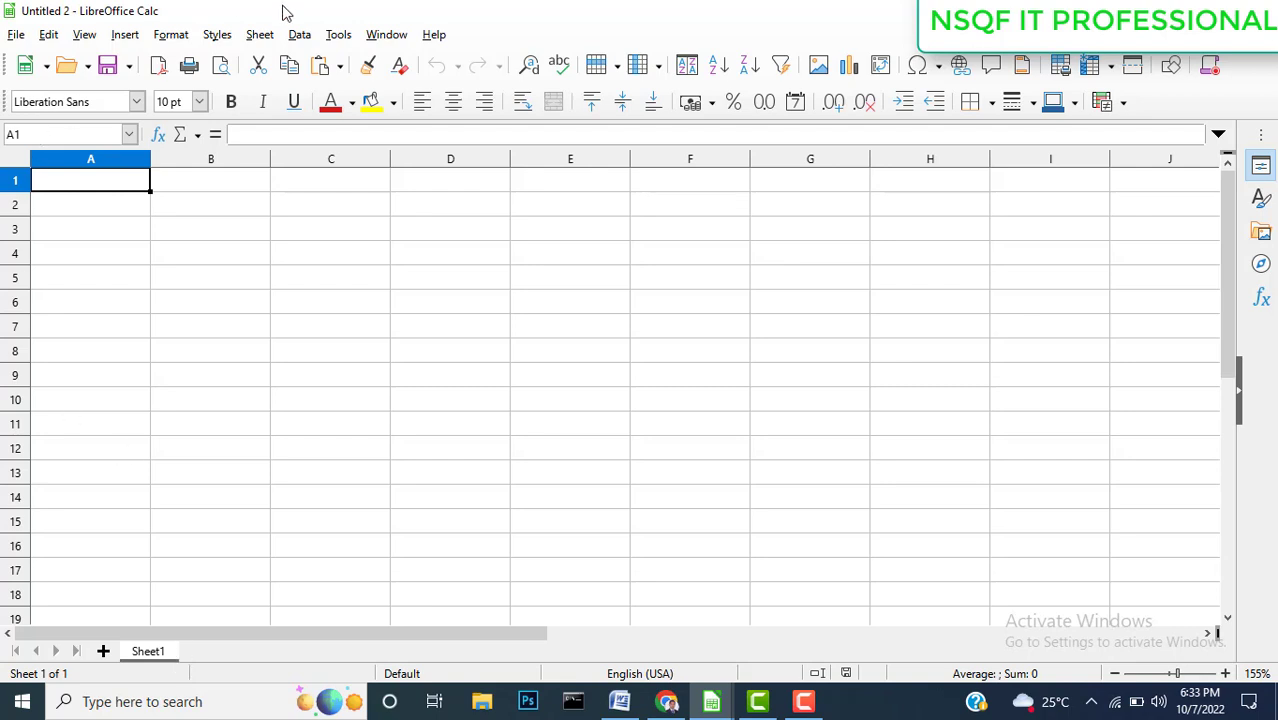
pyautogui.click(261, 36)
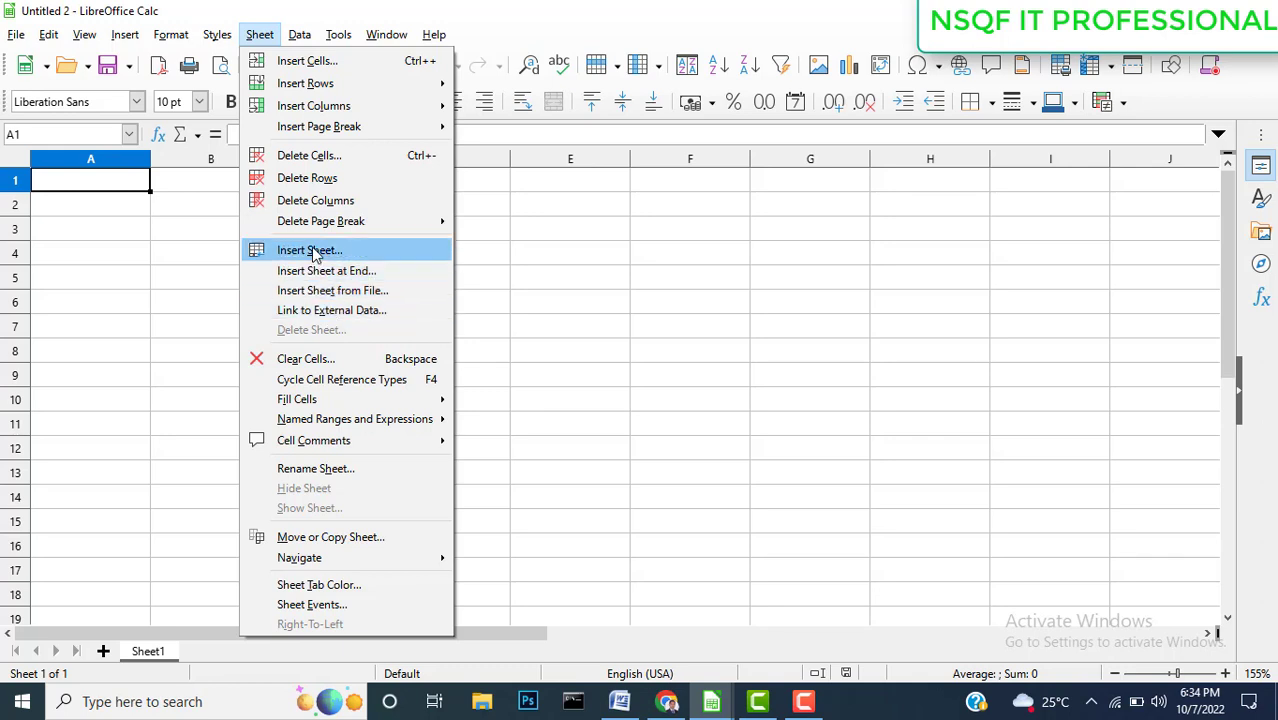
pyautogui.click(313, 252)
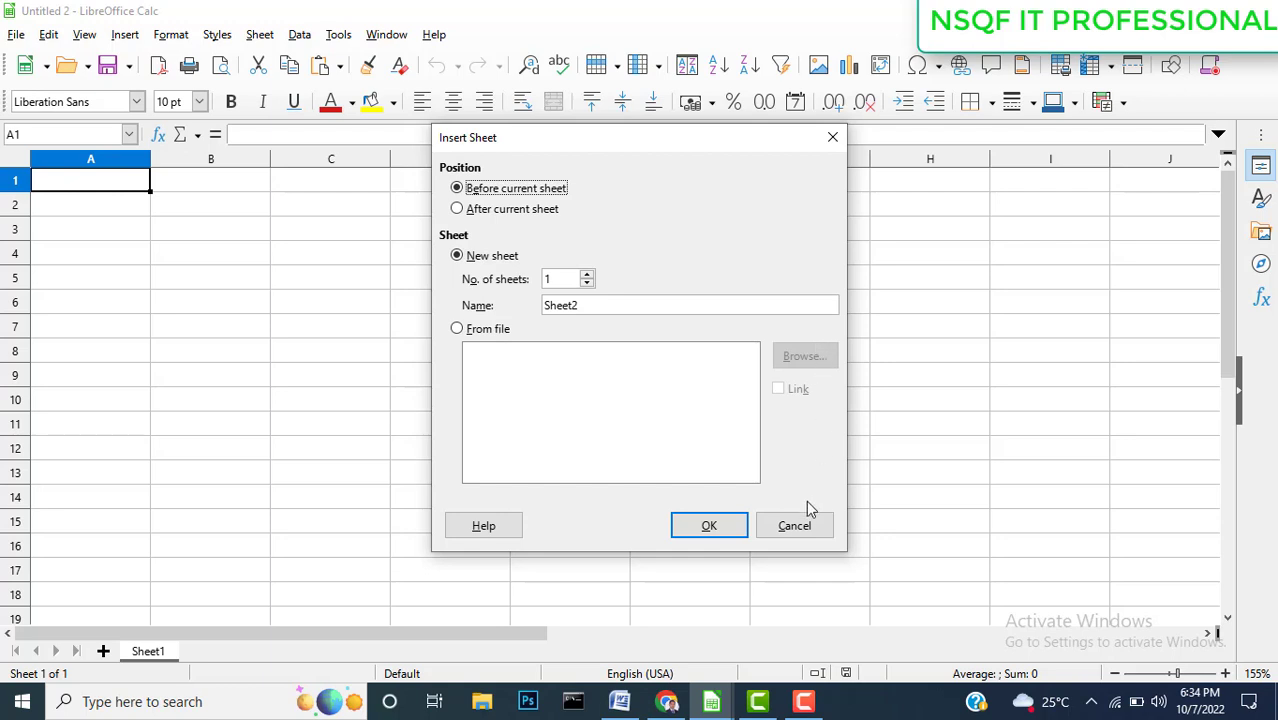
pyautogui.click(804, 527)
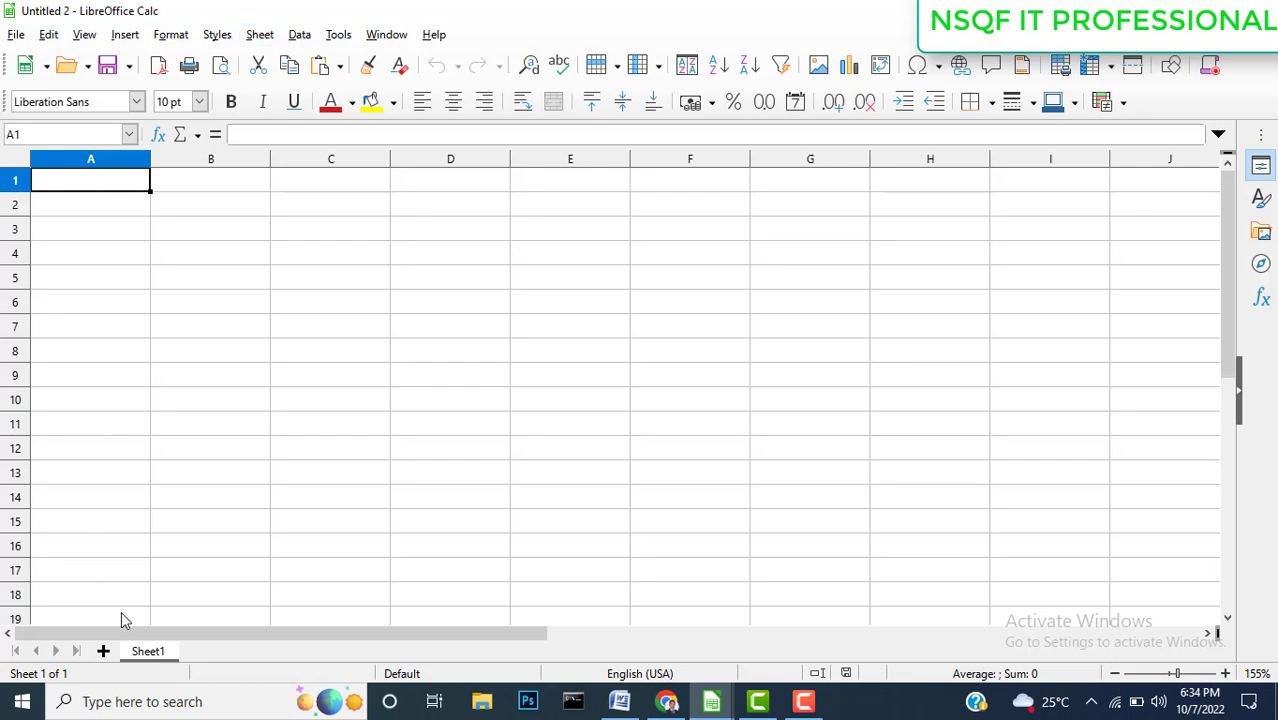
pyautogui.rightClick(158, 660)
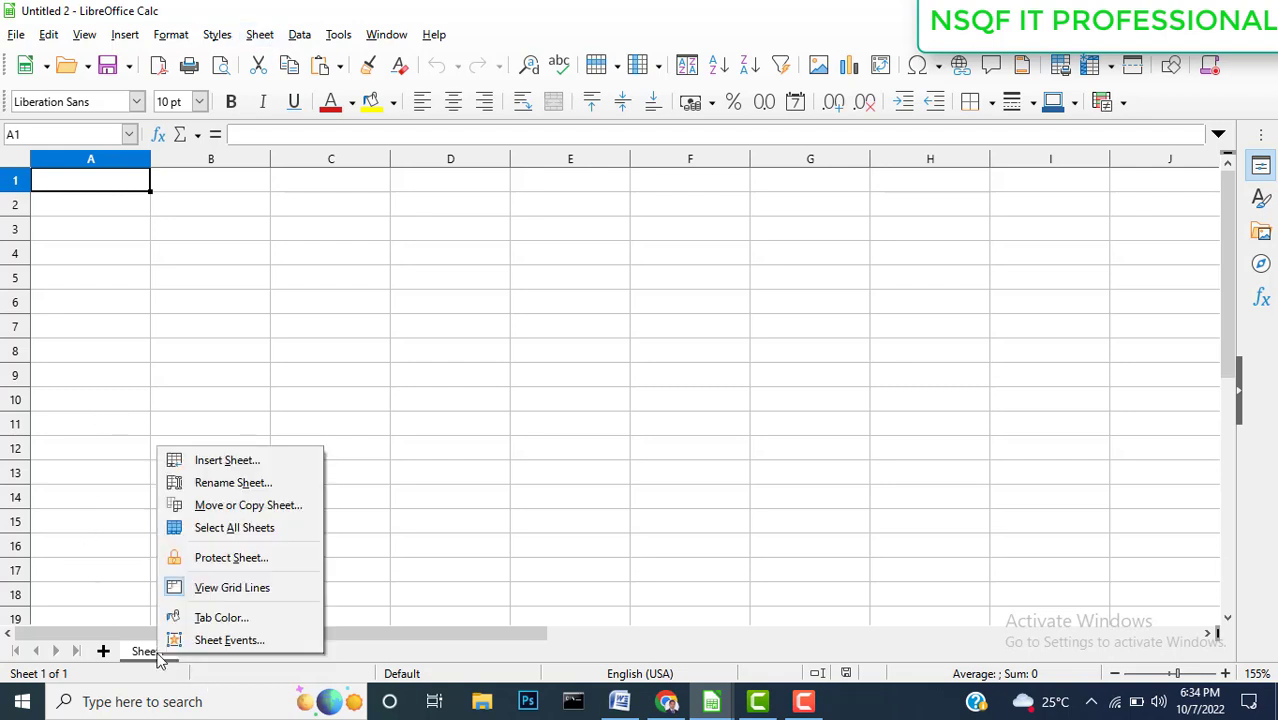
pyautogui.click(228, 463)
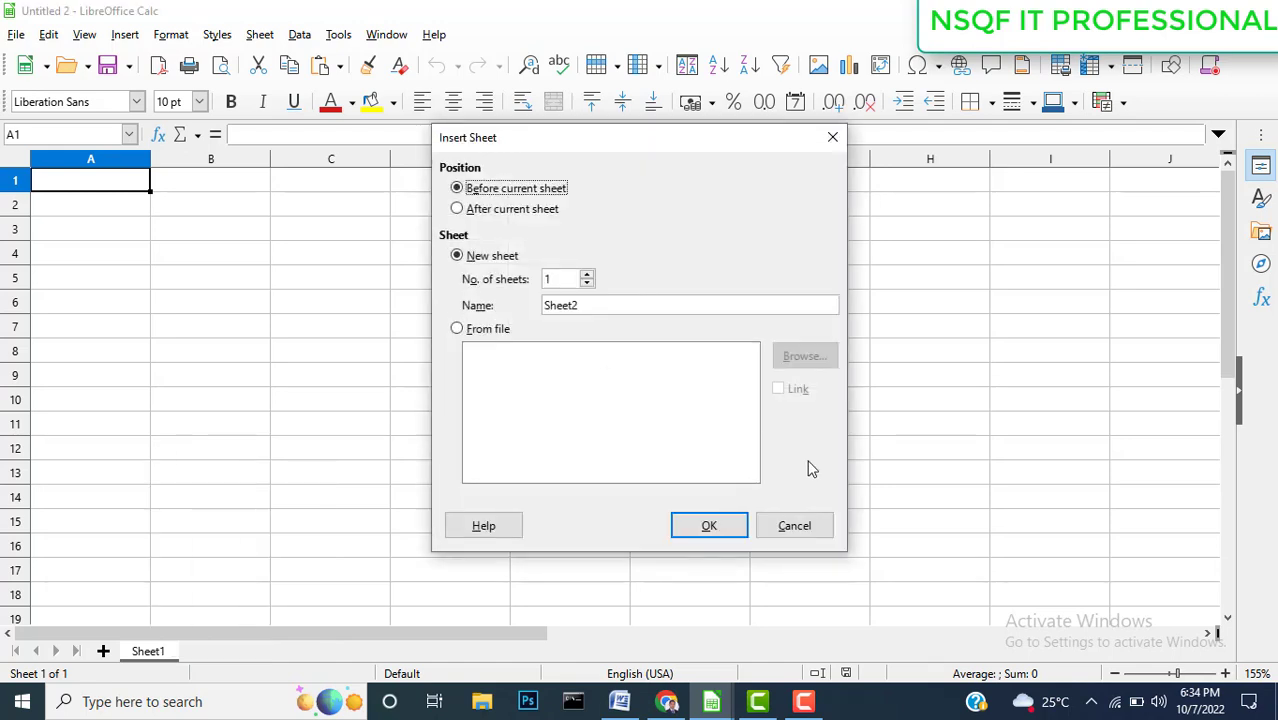
pyautogui.click(815, 527)
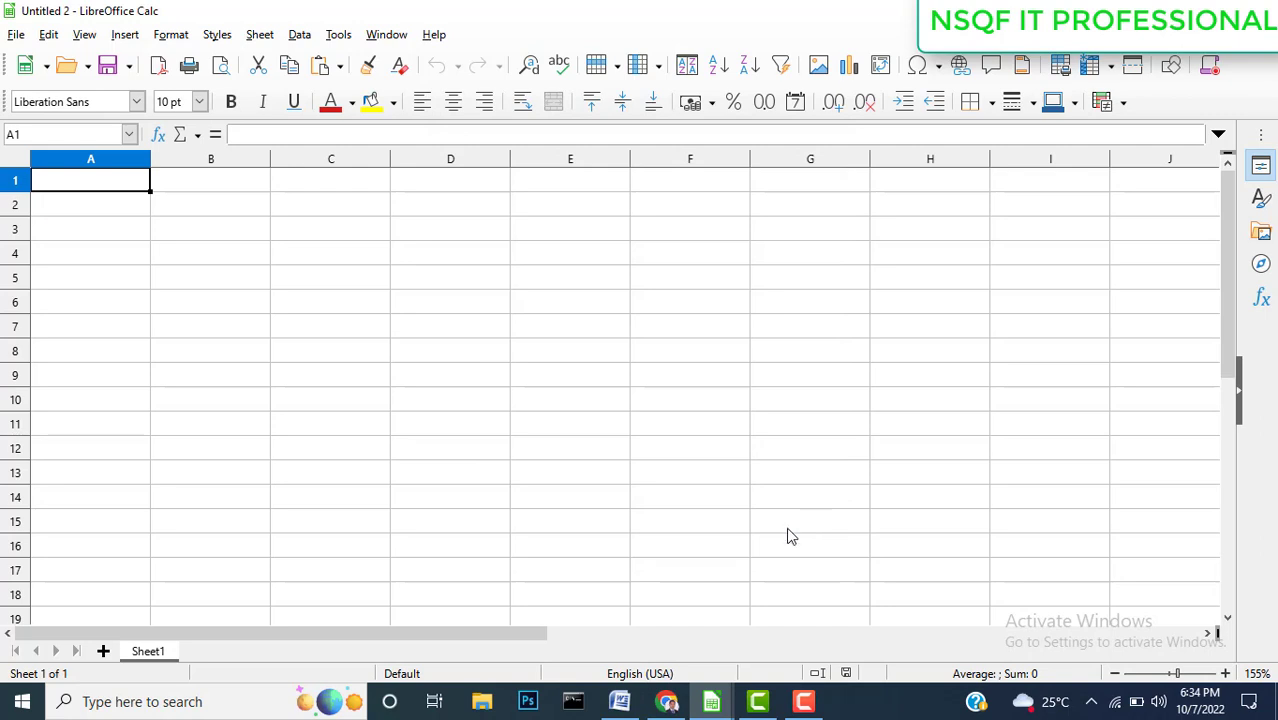
# Add a second sheet after Sheet1, and insert one new sheet named s3 before that second sheet
pyautogui.click(104, 653)
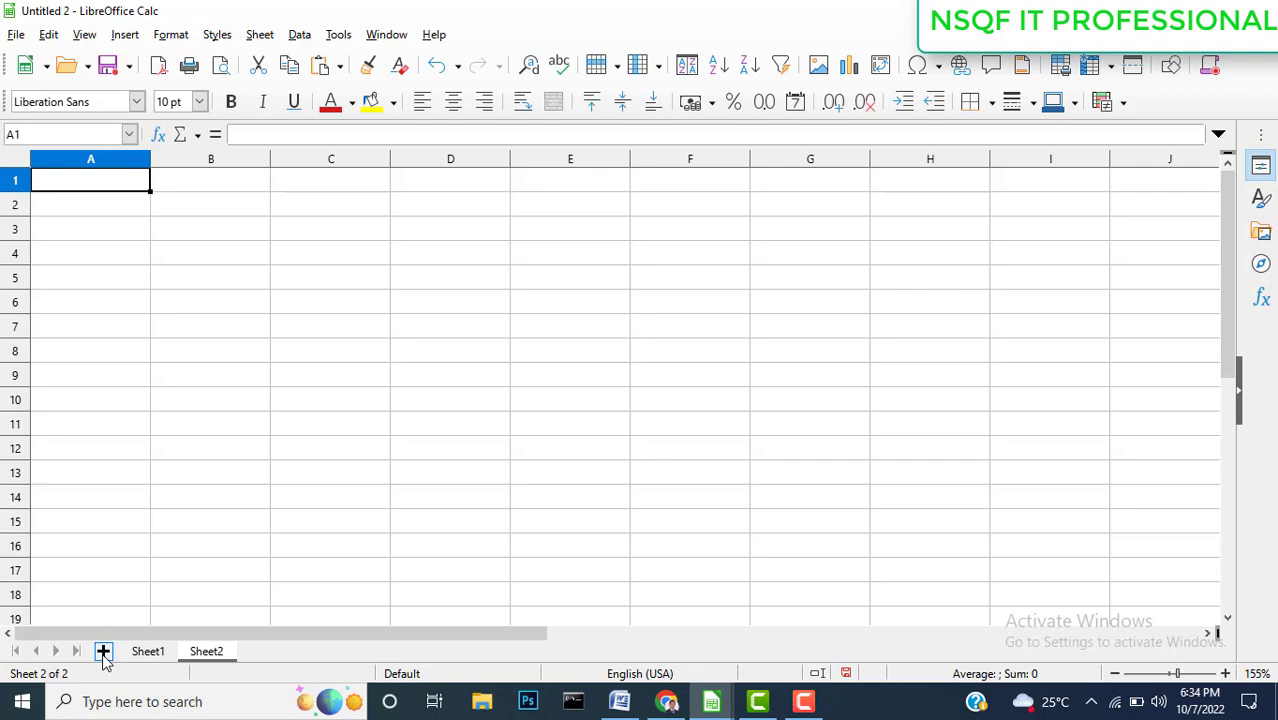
pyautogui.doubleClick(295, 655)
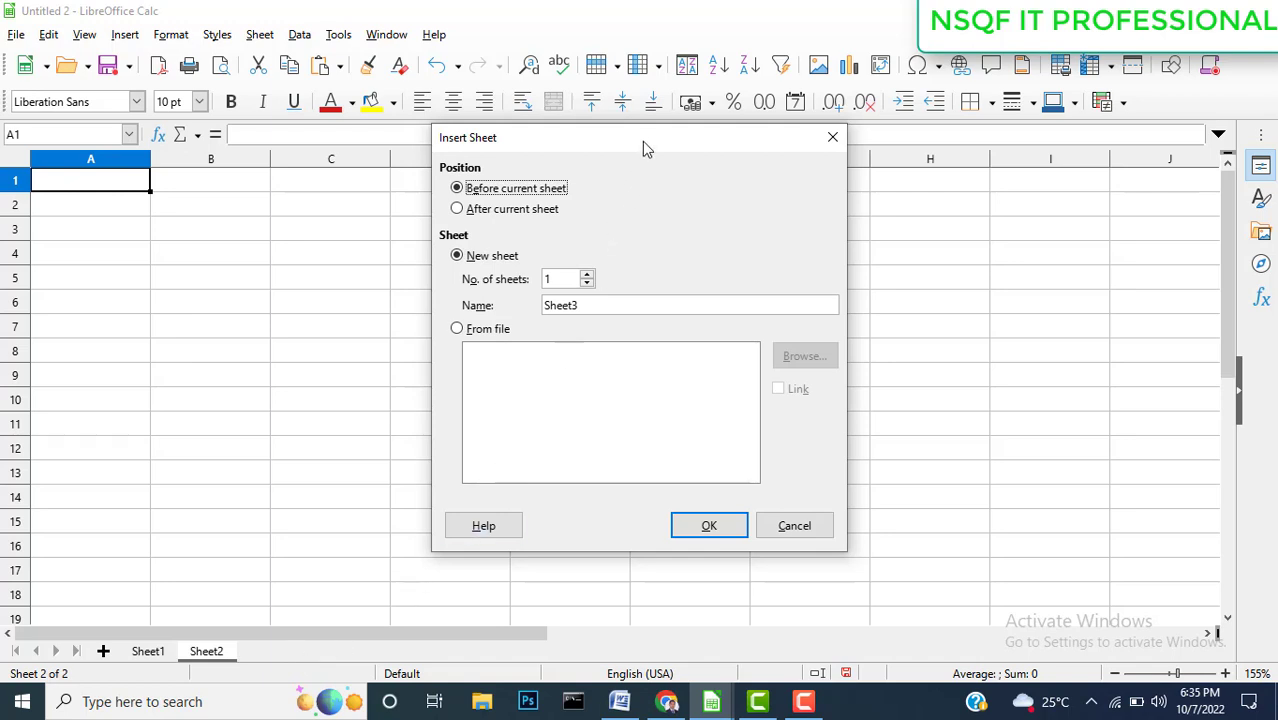
pyautogui.moveTo(643, 141); pyautogui.dragTo(637, 126)
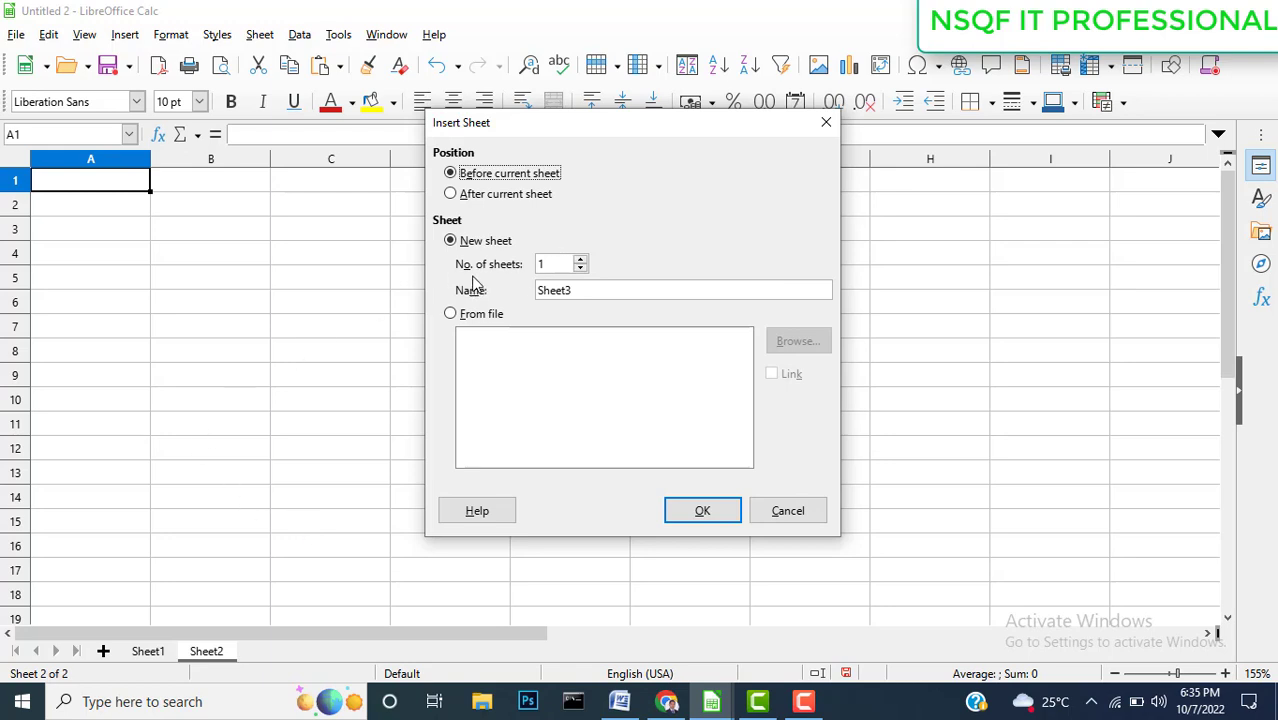
pyautogui.click(580, 259)
pyautogui.click(580, 259)
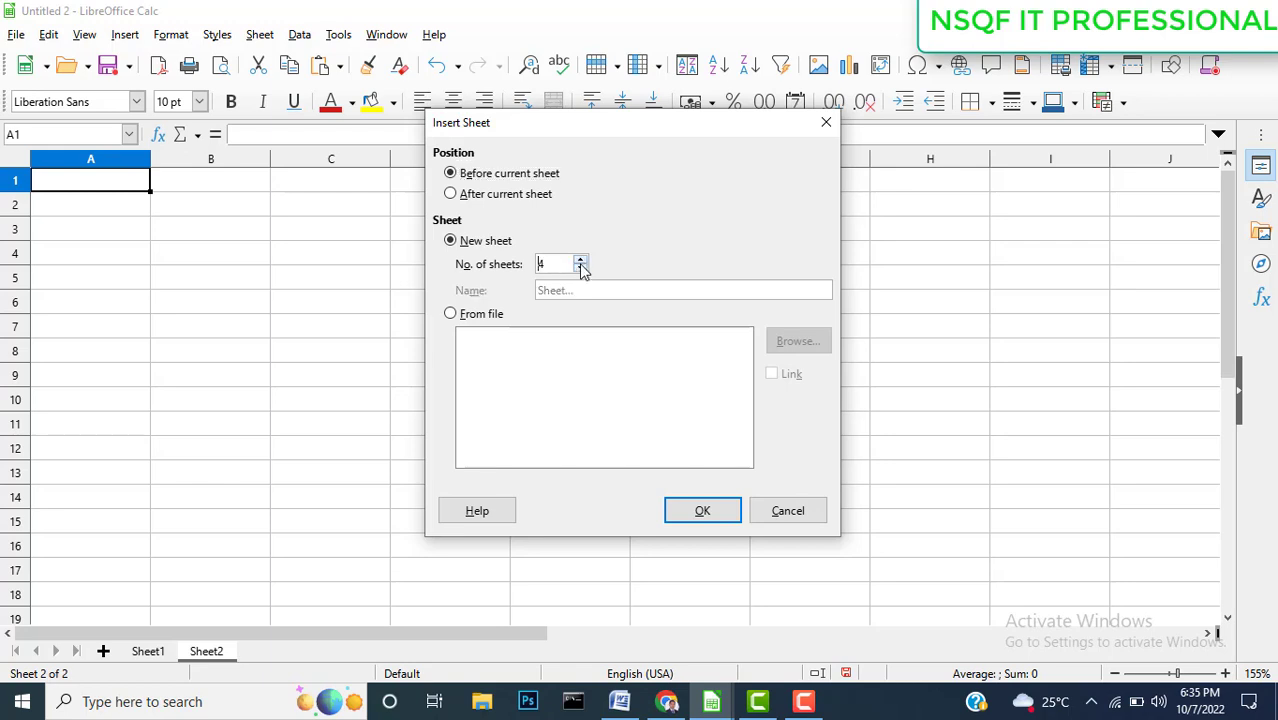
pyautogui.click(580, 268)
pyautogui.click(580, 268)
pyautogui.click(580, 268)
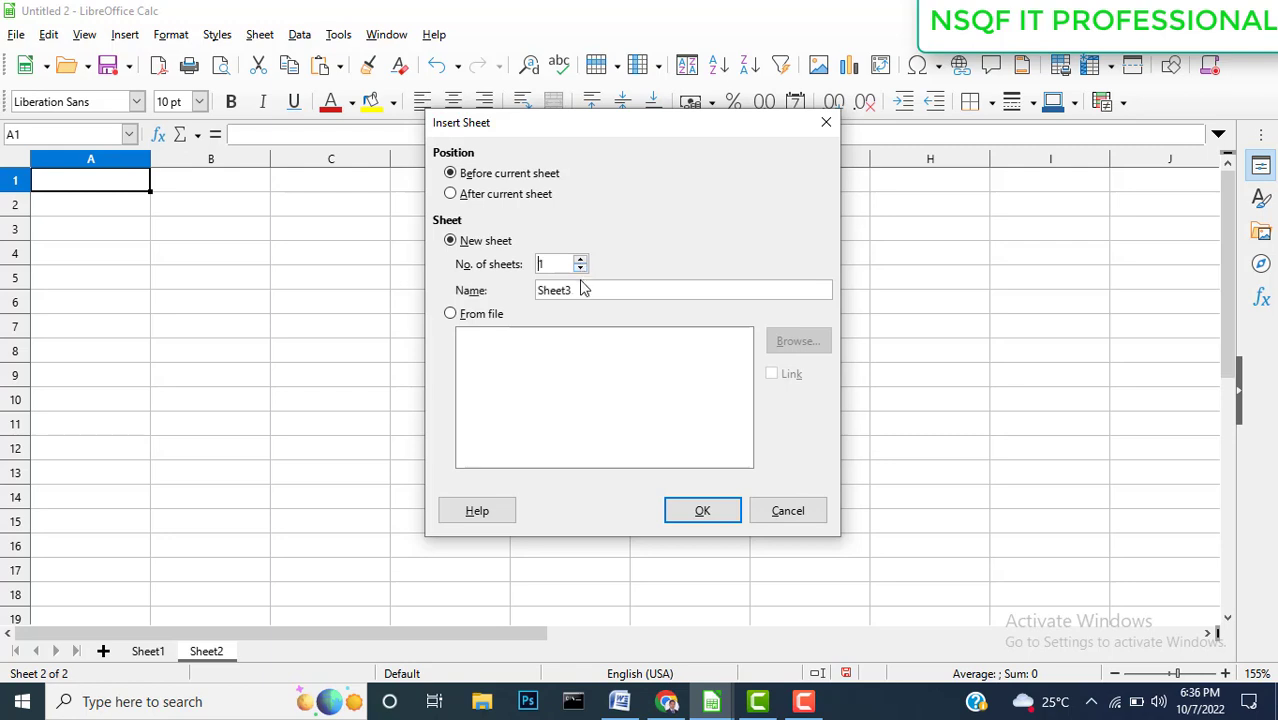
pyautogui.doubleClick(582, 290)
pyautogui.press('BackSpace')
pyautogui.write('s3')
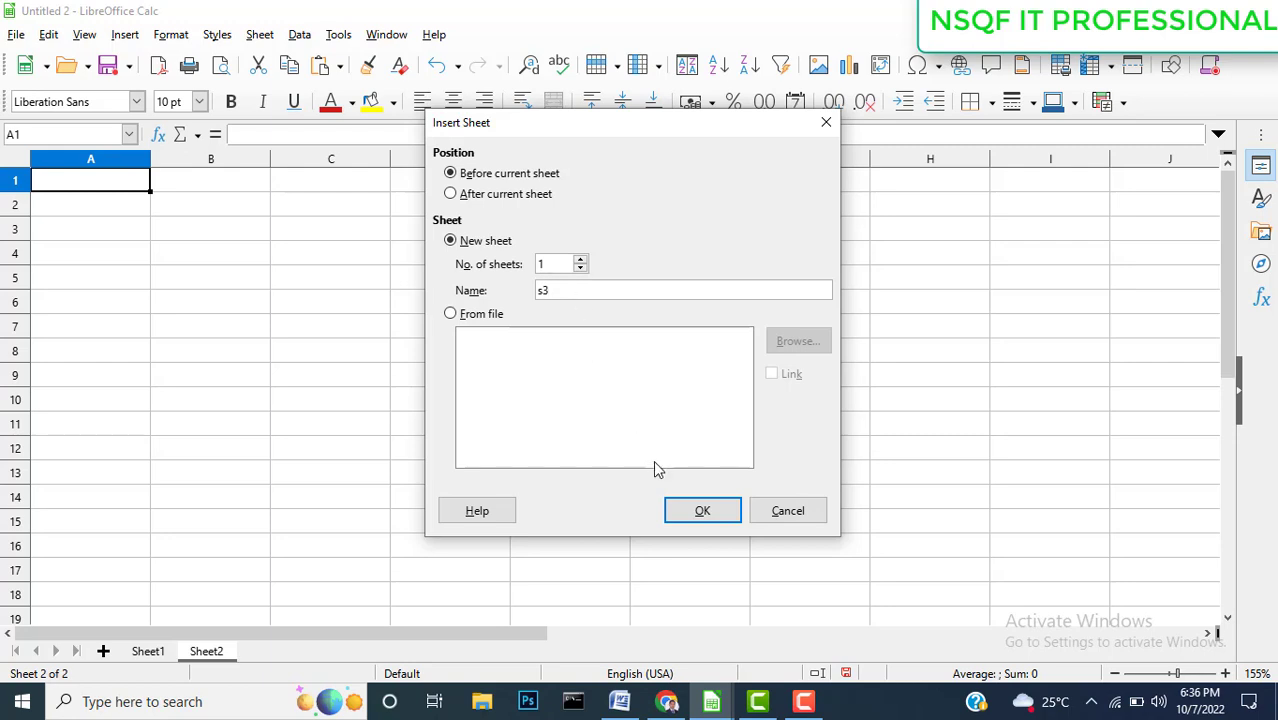
pyautogui.click(703, 511)
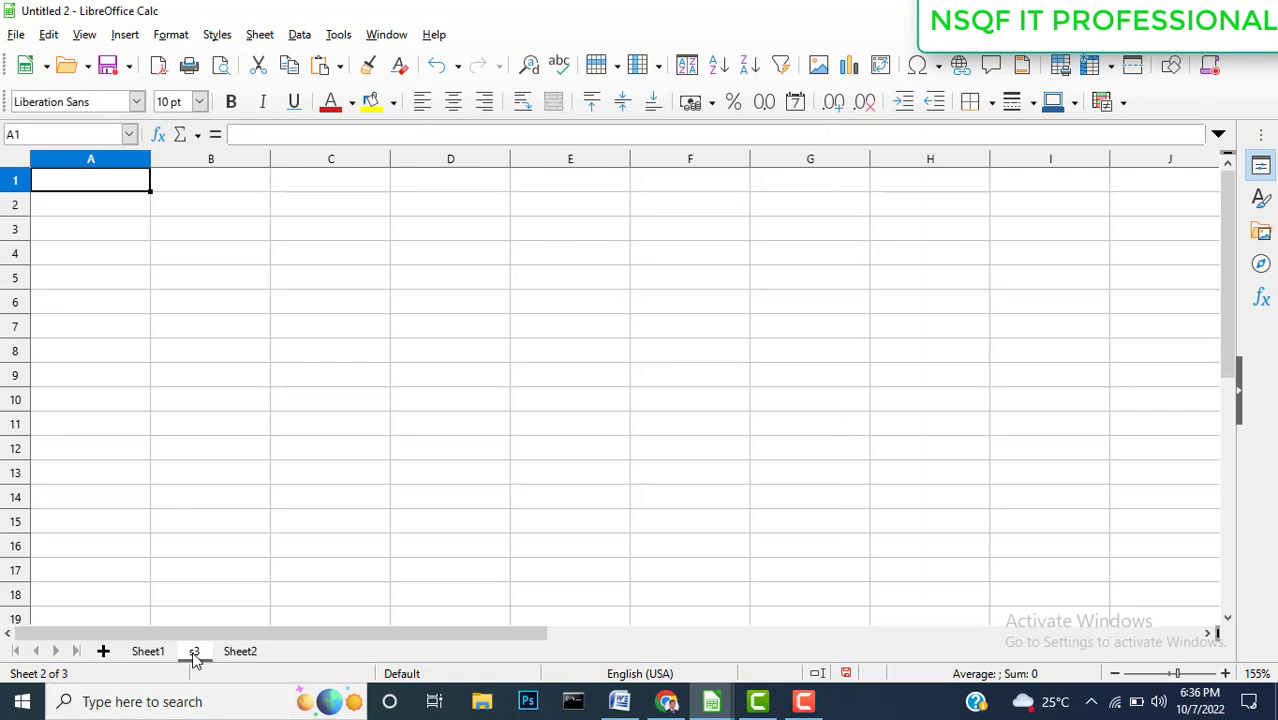
# Insert the Final Result sheet from the file 11th Commerce 21-22.ods before the s3 sheet
pyautogui.click(367, 659)
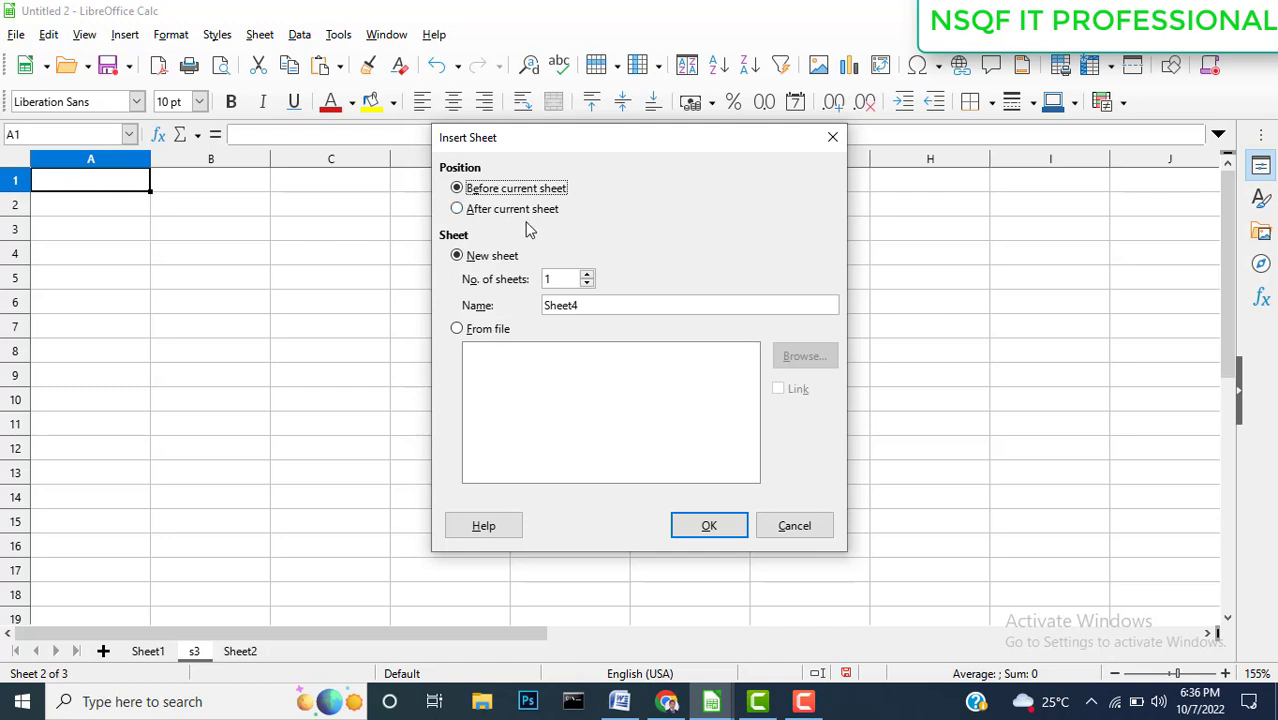
pyautogui.click(457, 330)
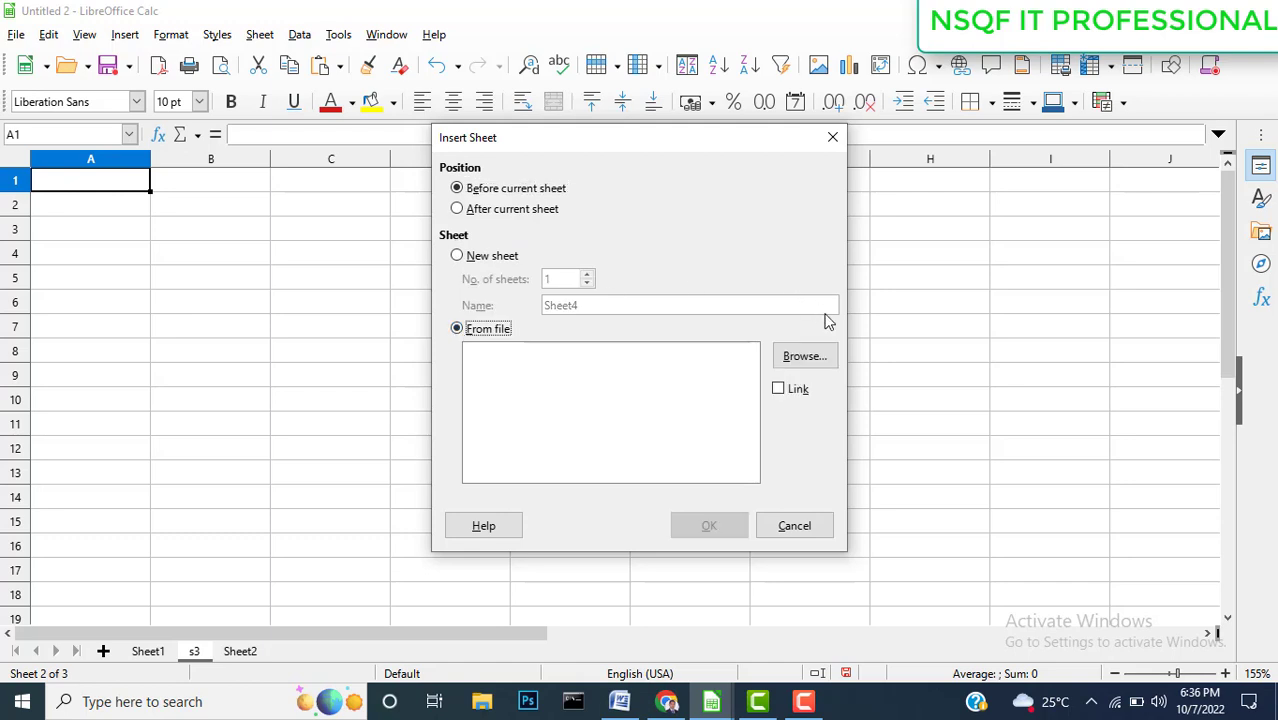
pyautogui.click(818, 360)
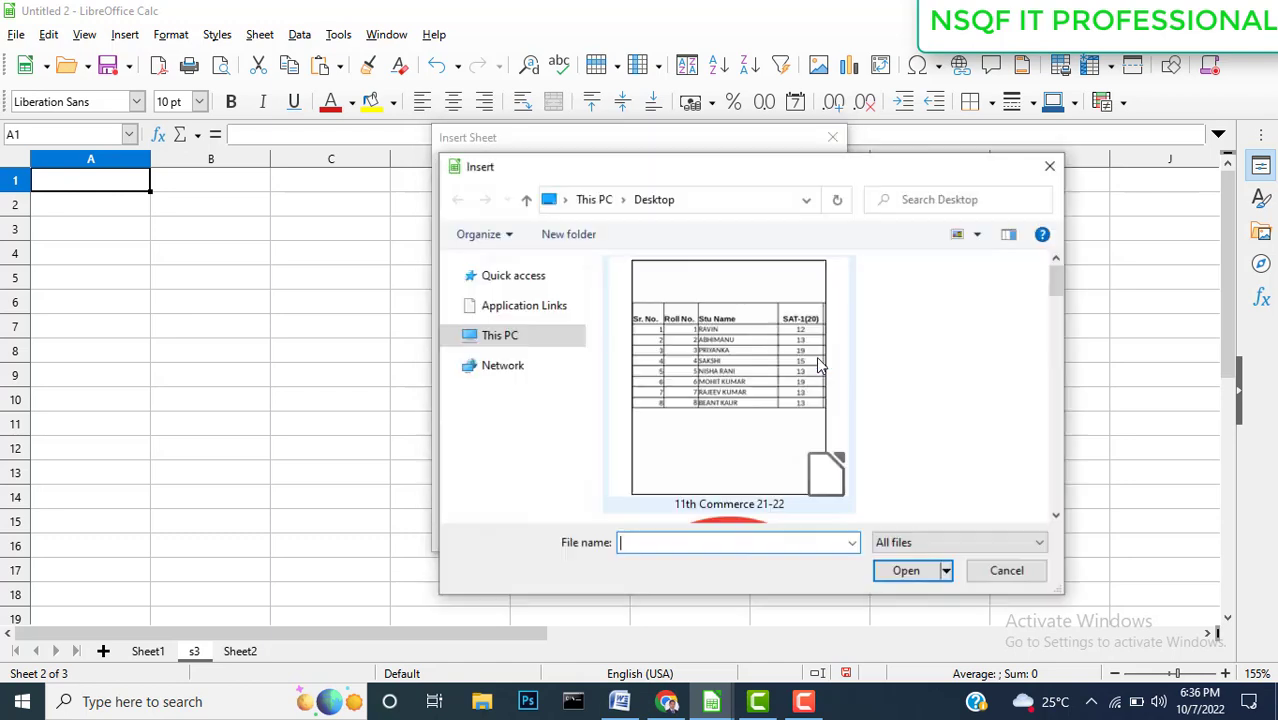
pyautogui.doubleClick(728, 390)
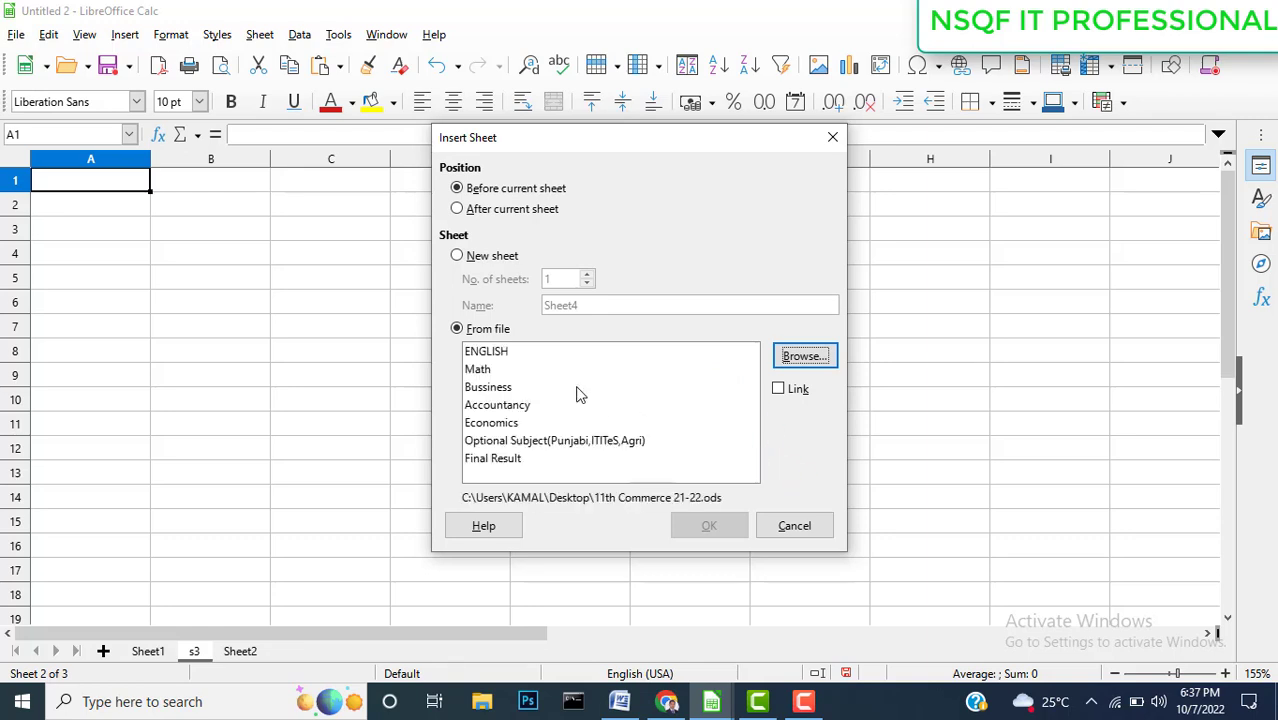
pyautogui.click(501, 462)
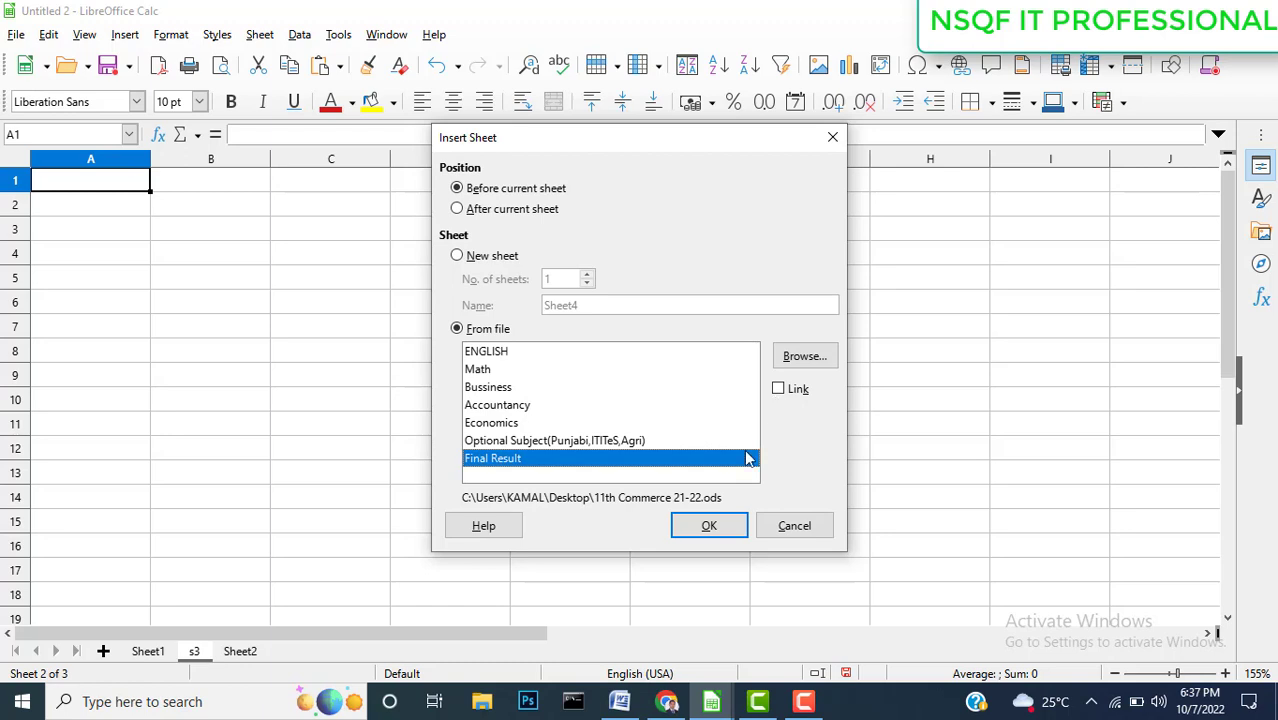
pyautogui.click(710, 527)
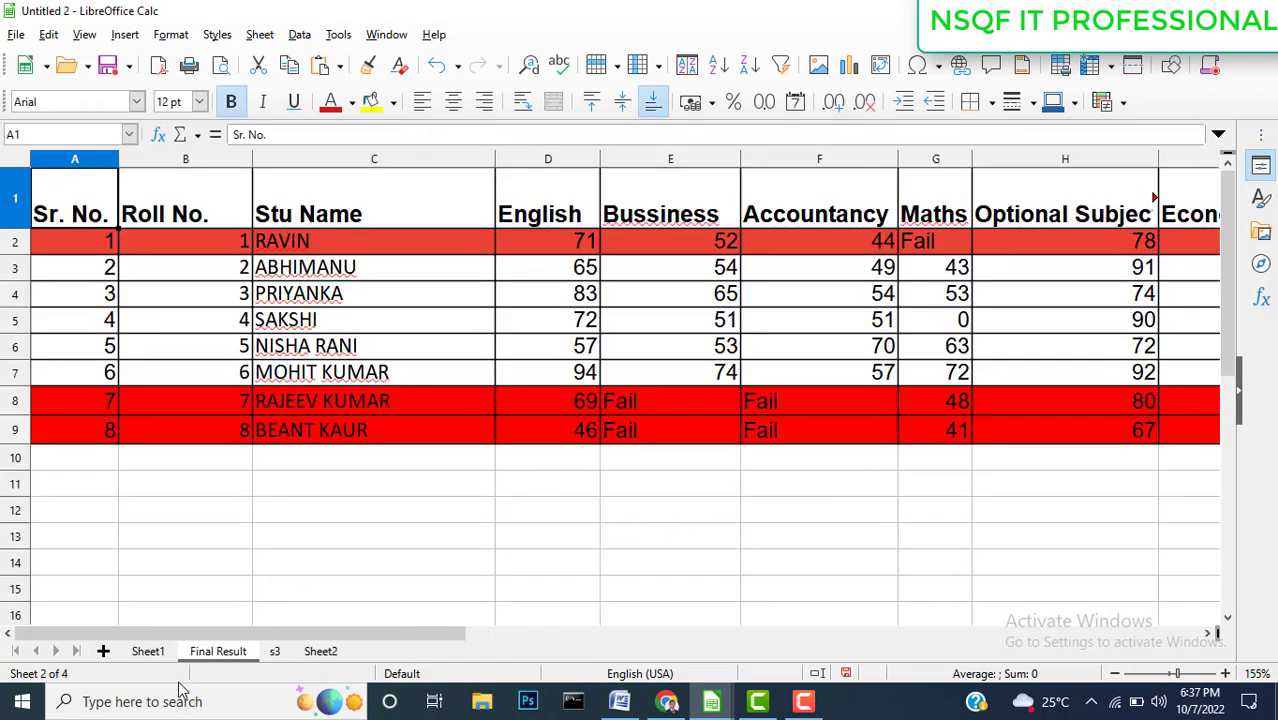
# Look through the s3, Sheet2 and Final Result sheets and review the commands available for managing sheets
pyautogui.click(274, 652)
pyautogui.click(321, 653)
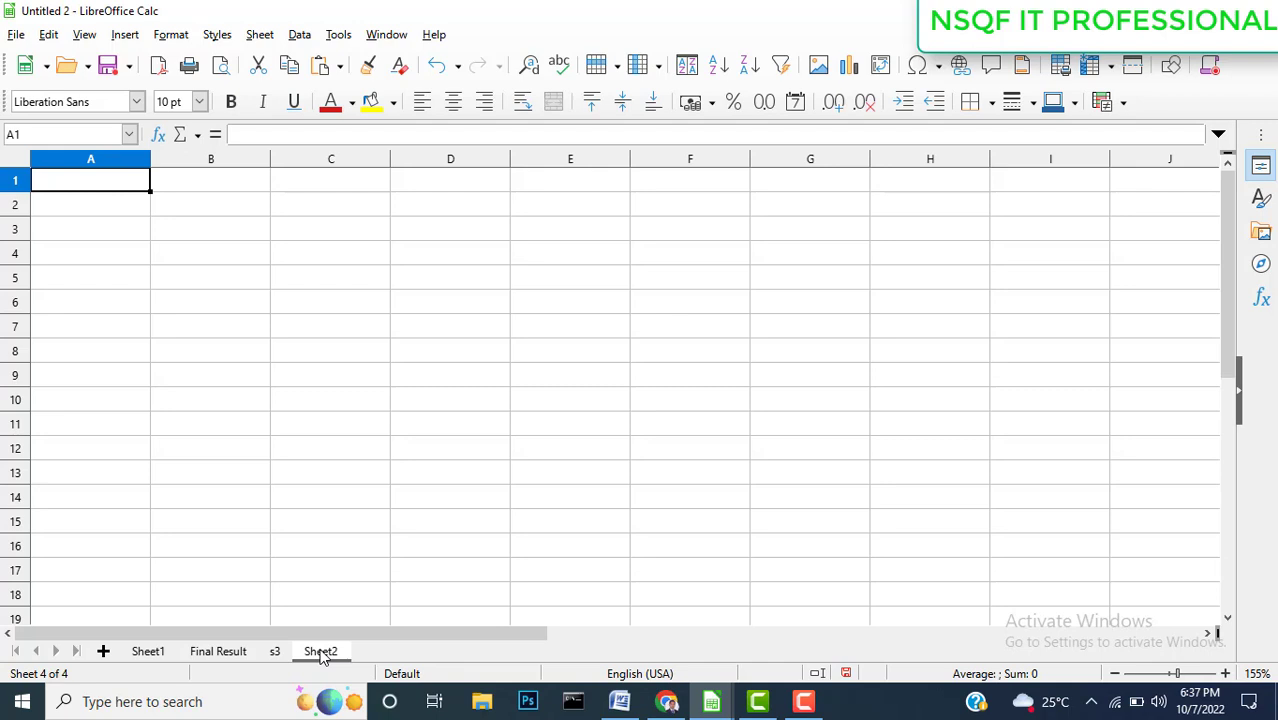
pyautogui.click(256, 38)
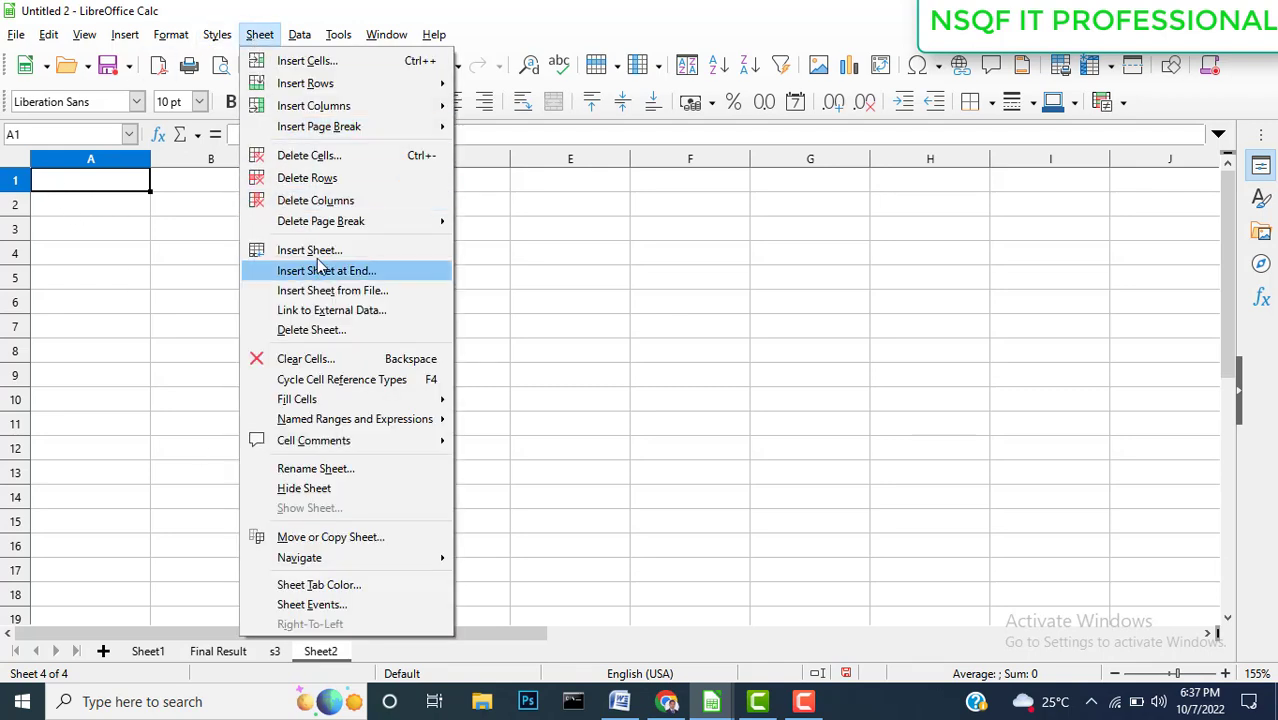
pyautogui.click(208, 650)
pyautogui.click(206, 650)
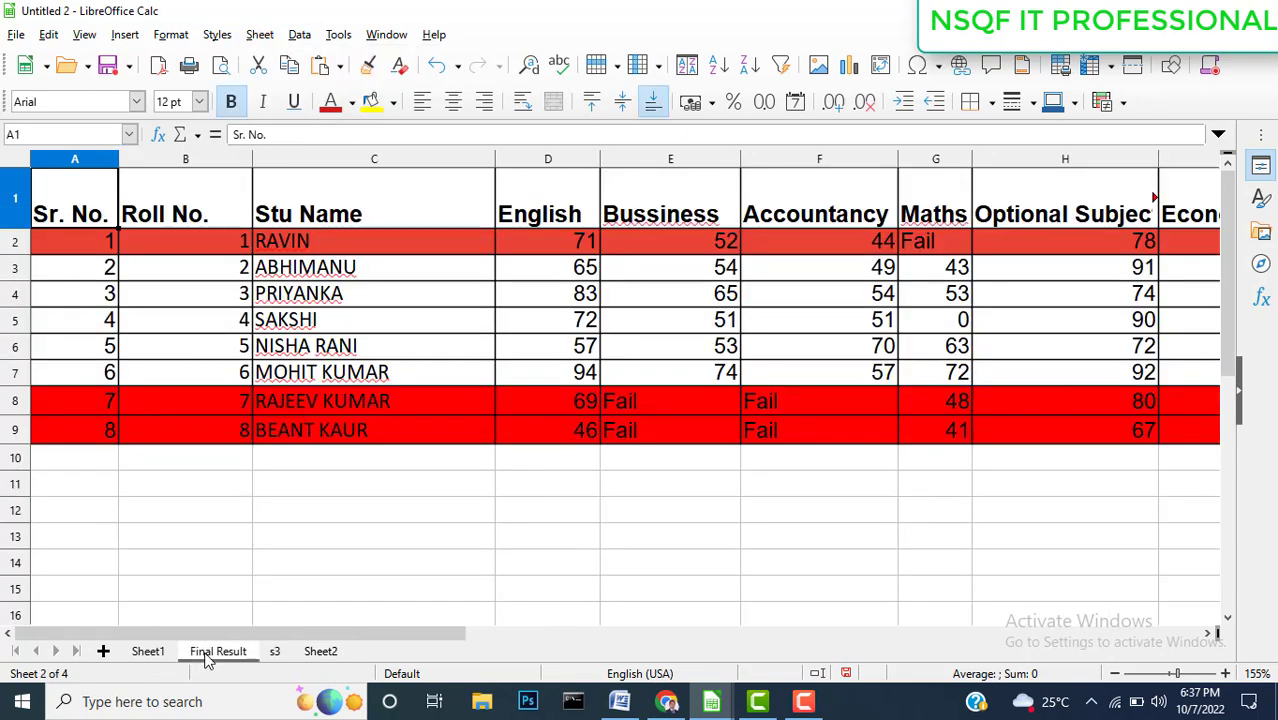
pyautogui.rightClick(206, 656)
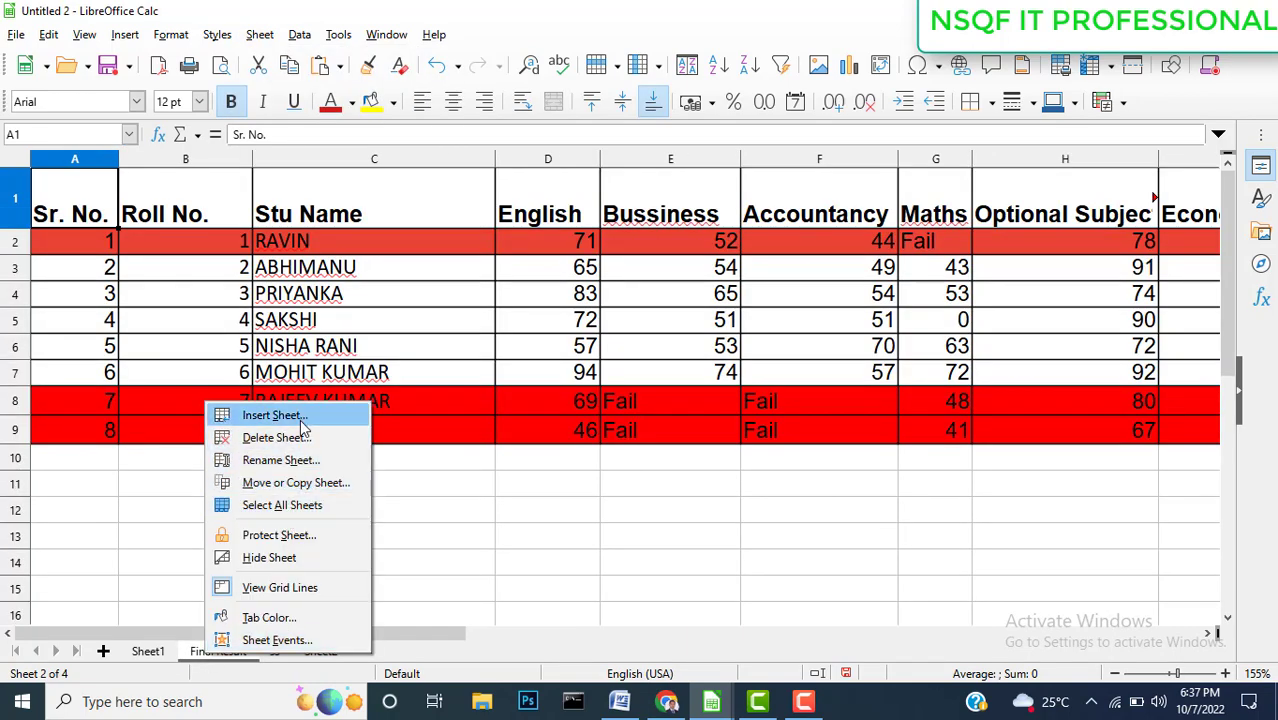
pyautogui.click(537, 573)
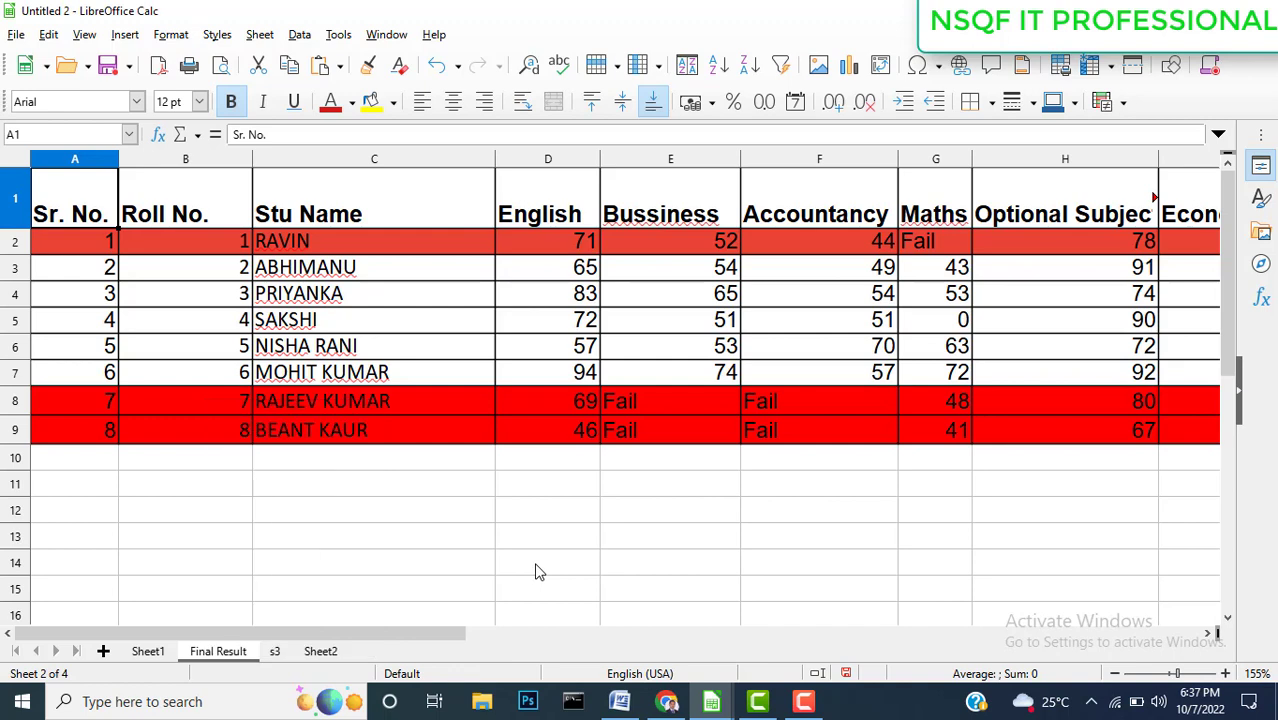
pyautogui.click(400, 657)
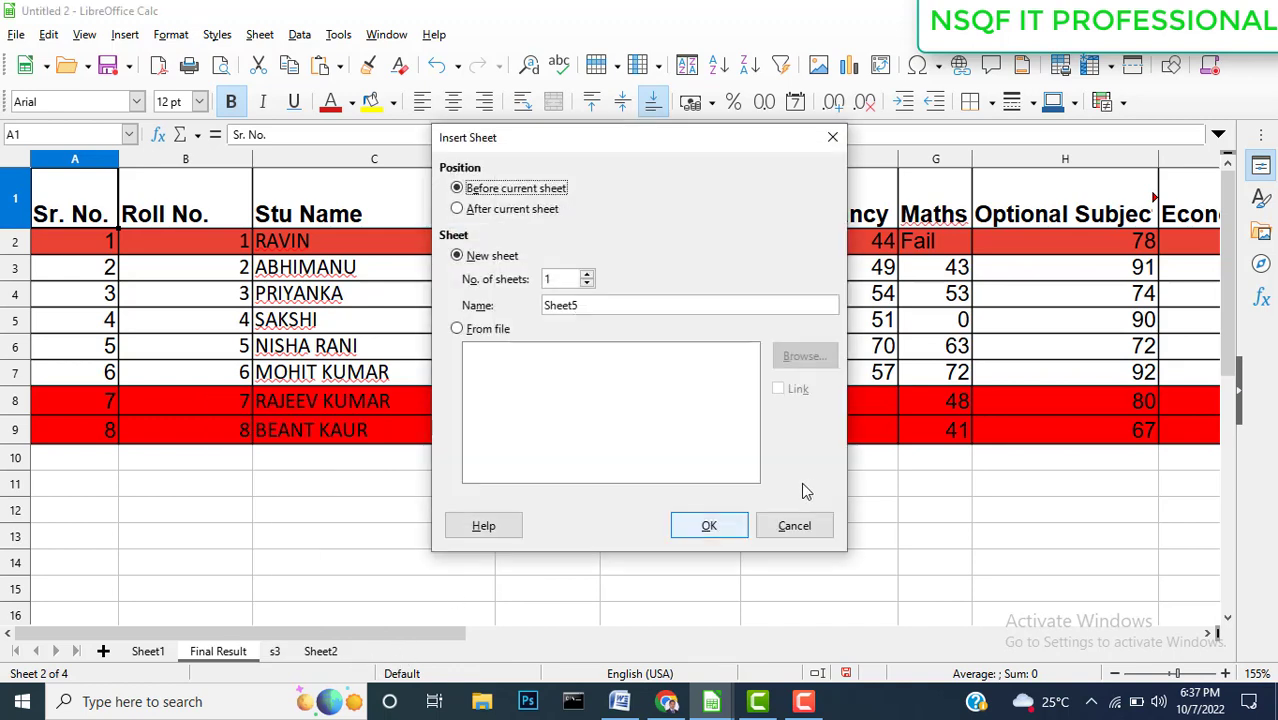
pyautogui.click(795, 526)
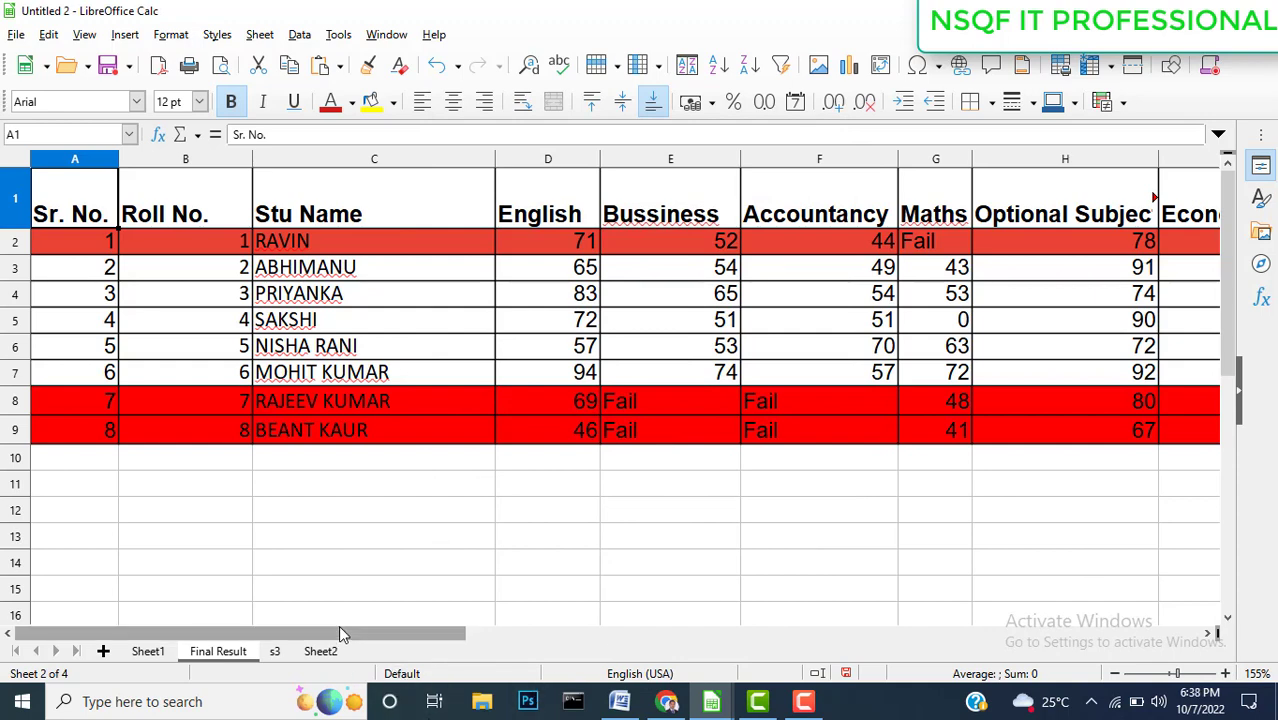
# Rename the s3 sheet as sheet3
pyautogui.click(275, 652)
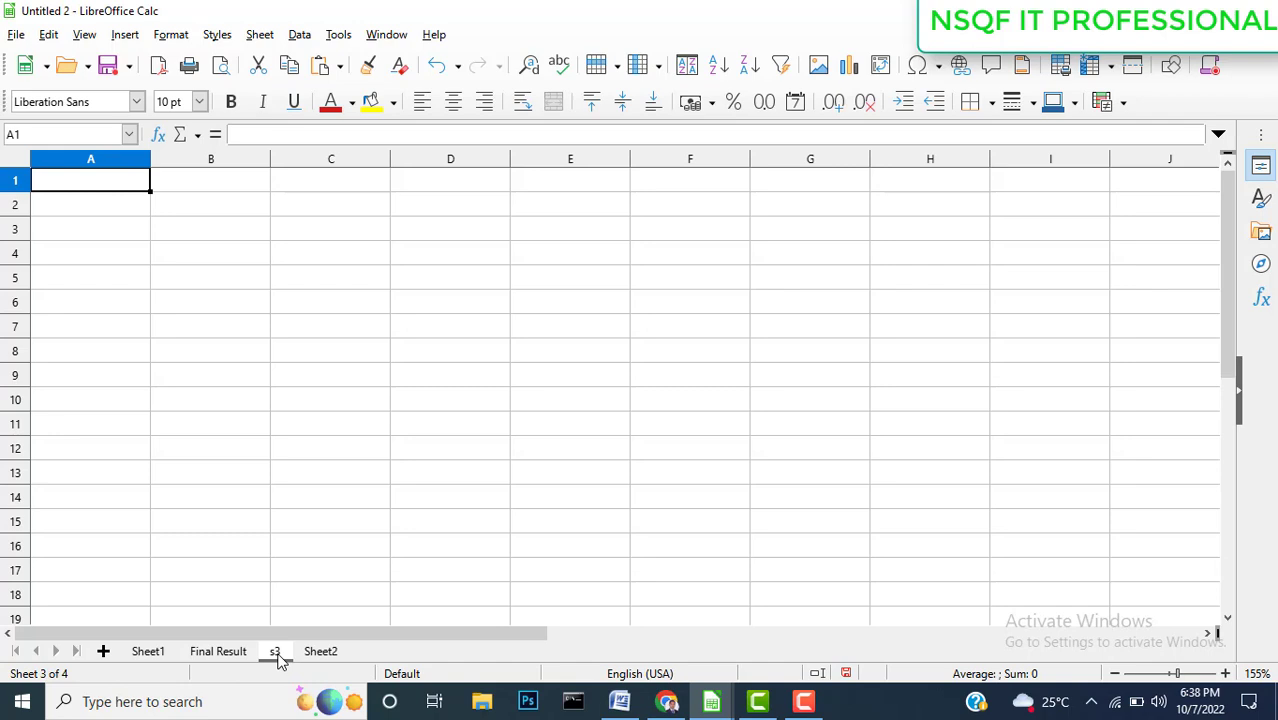
pyautogui.rightClick(278, 656)
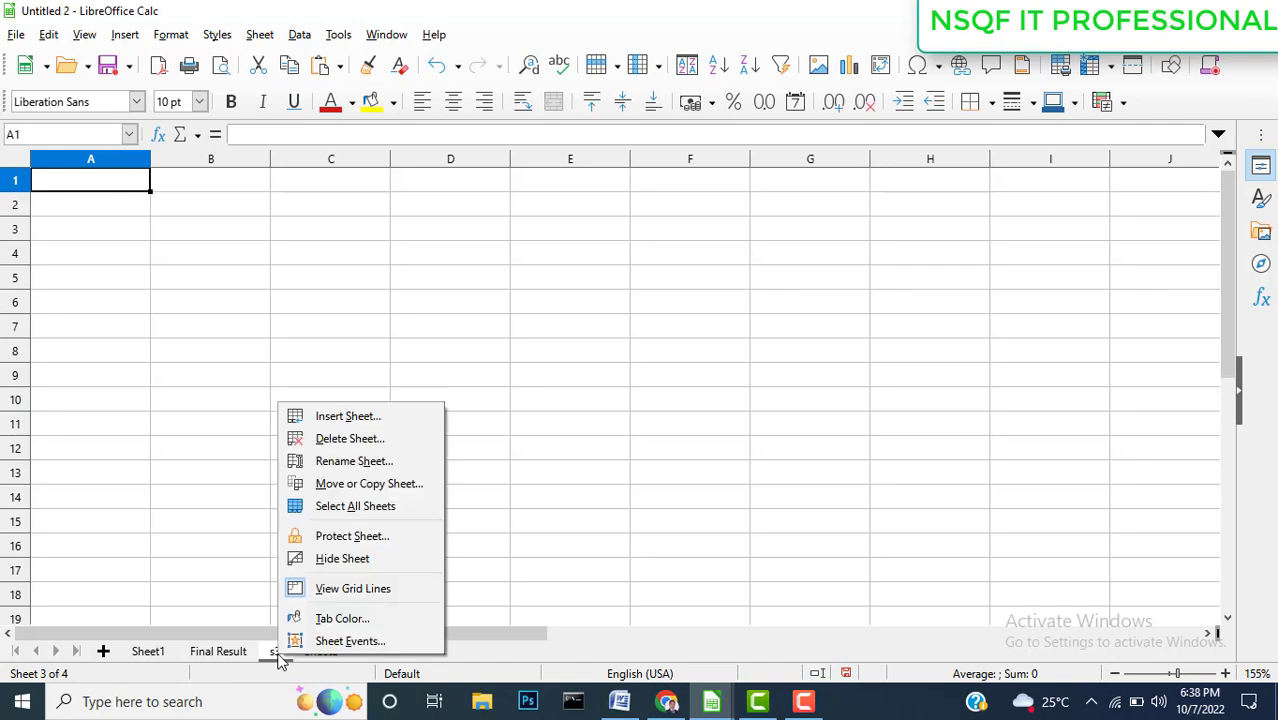
pyautogui.click(370, 466)
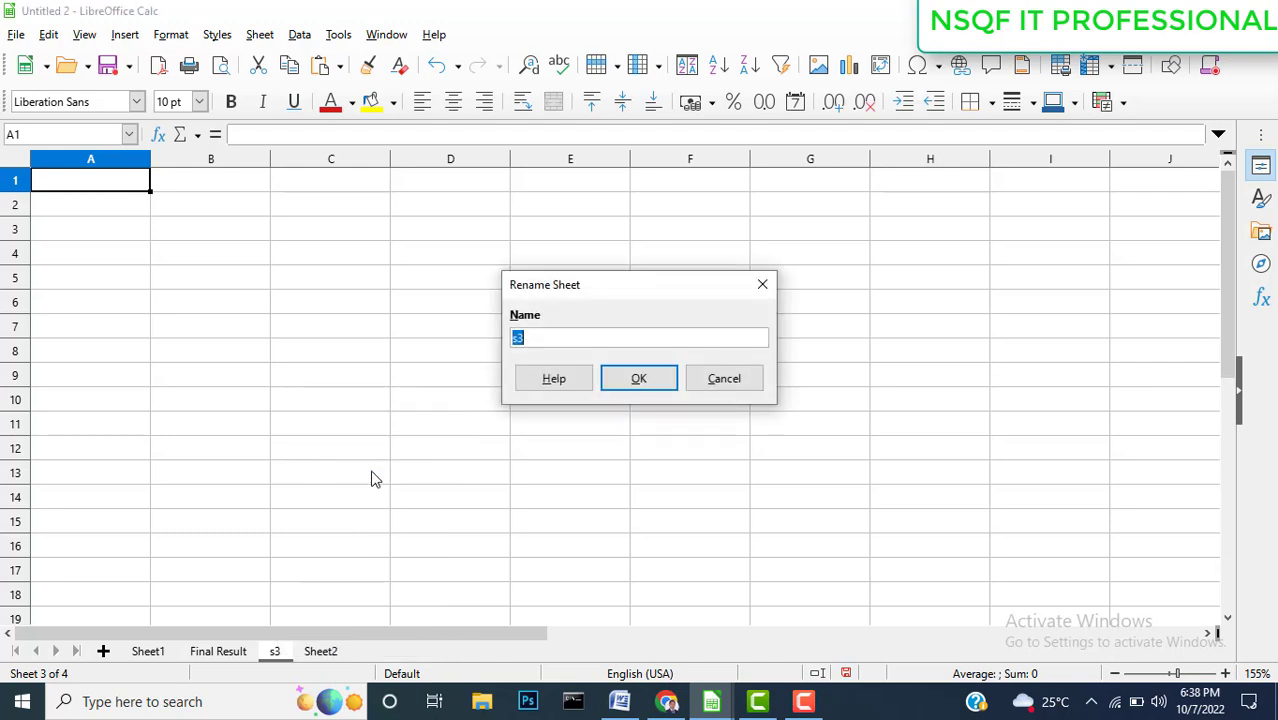
pyautogui.click(566, 342)
pyautogui.press('BackSpace')
pyautogui.press('BackSpace')
pyautogui.write('sheet3')
pyautogui.click(608, 379)
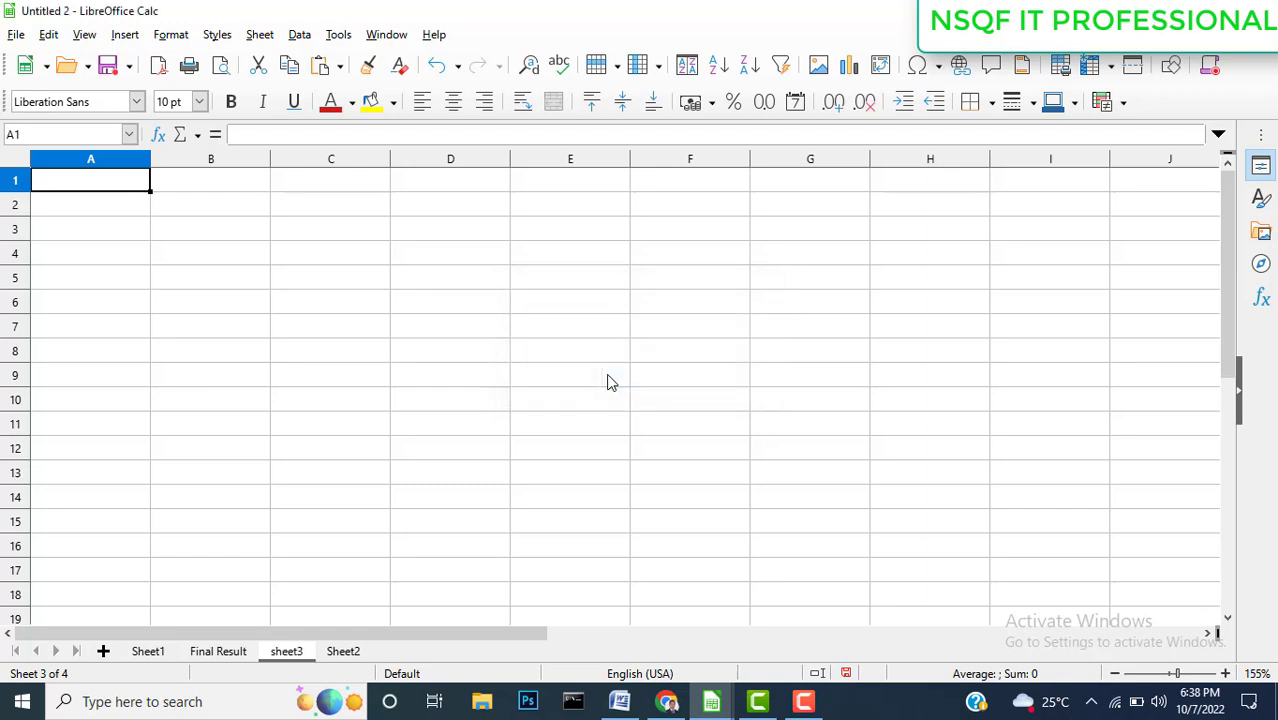
# Delete sheet3 from the Untitled 2 spreadsheet and confirm its removal
pyautogui.rightClick(296, 656)
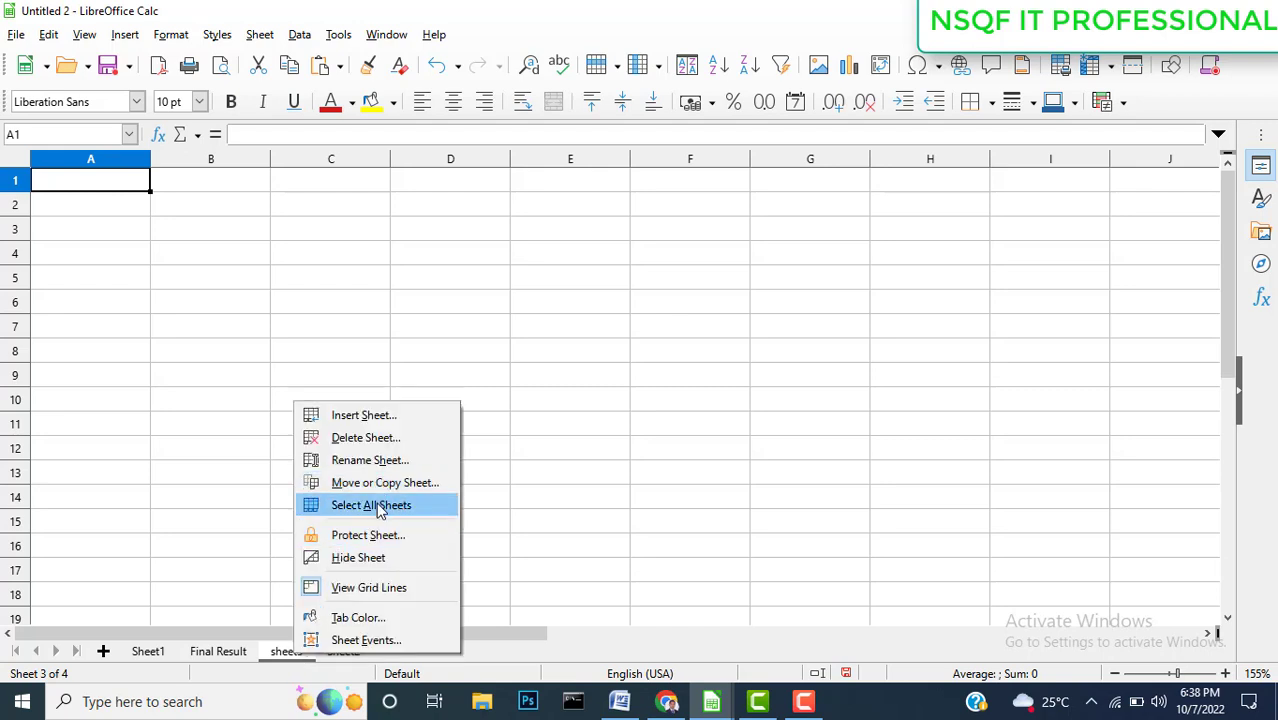
pyautogui.click(375, 444)
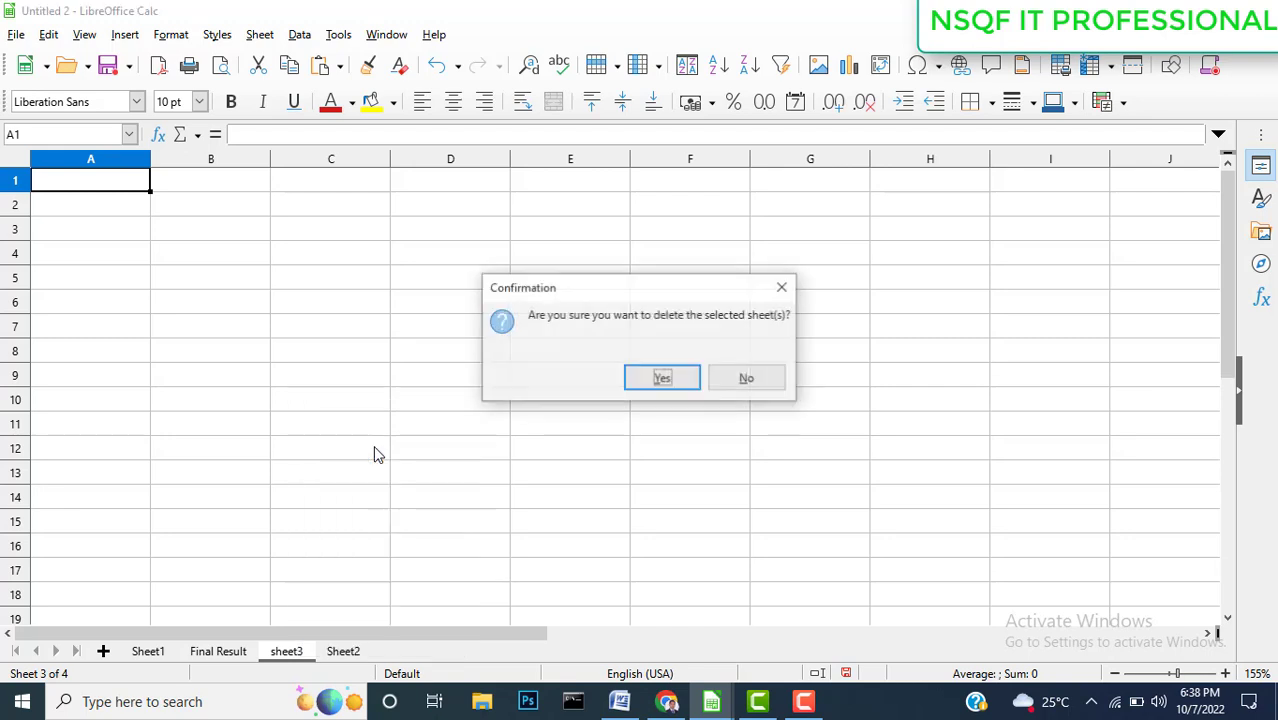
pyautogui.click(664, 380)
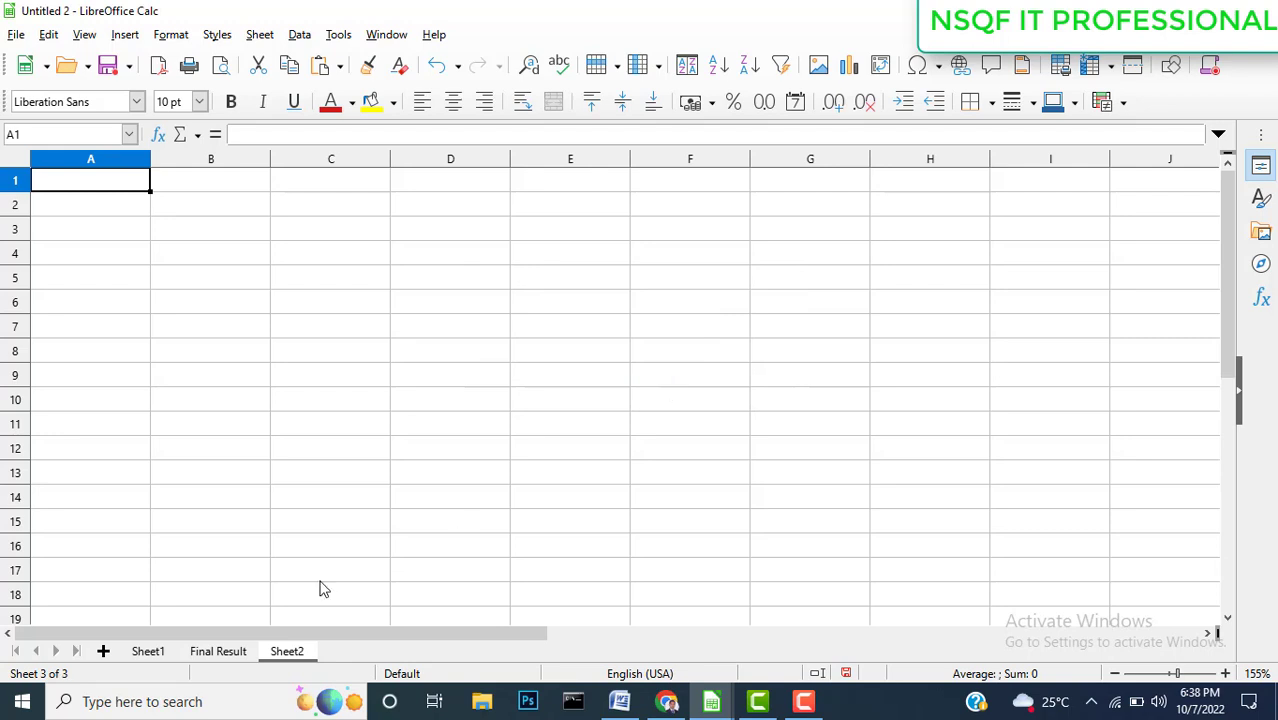
# Move the Final Result sheet to the end position of the Untitled 2 document
pyautogui.click(220, 653)
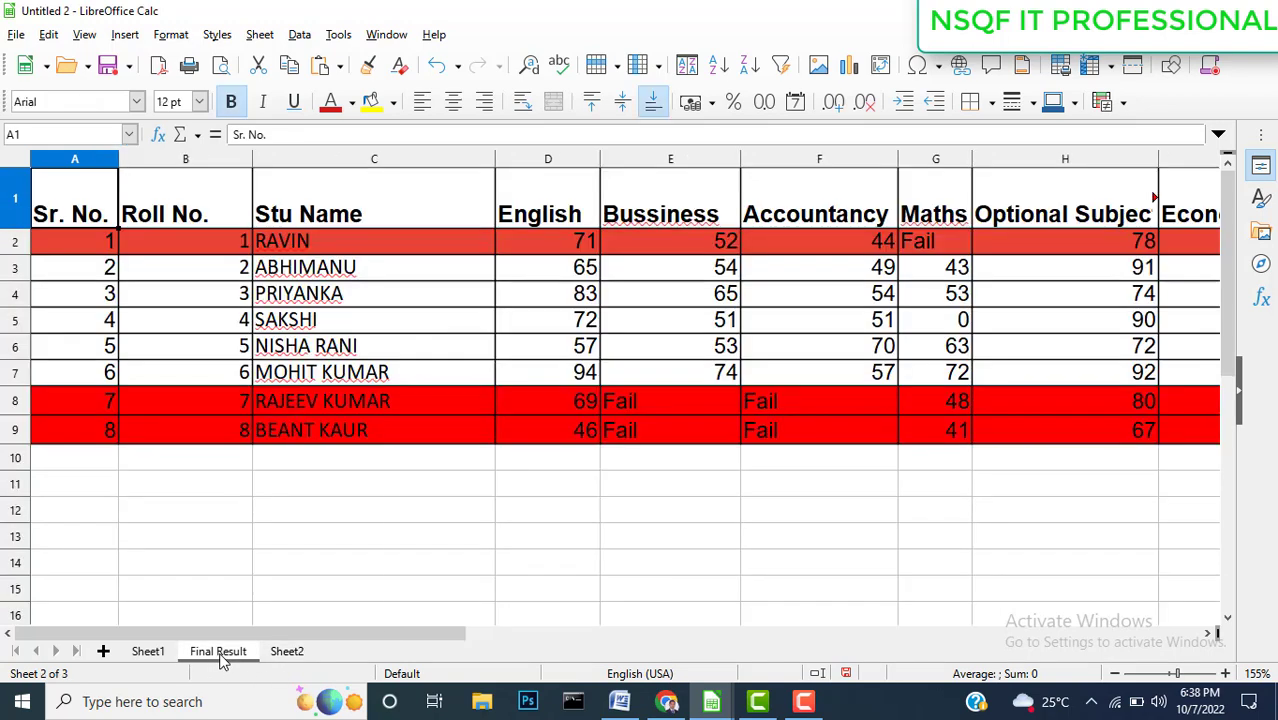
pyautogui.rightClick(222, 660)
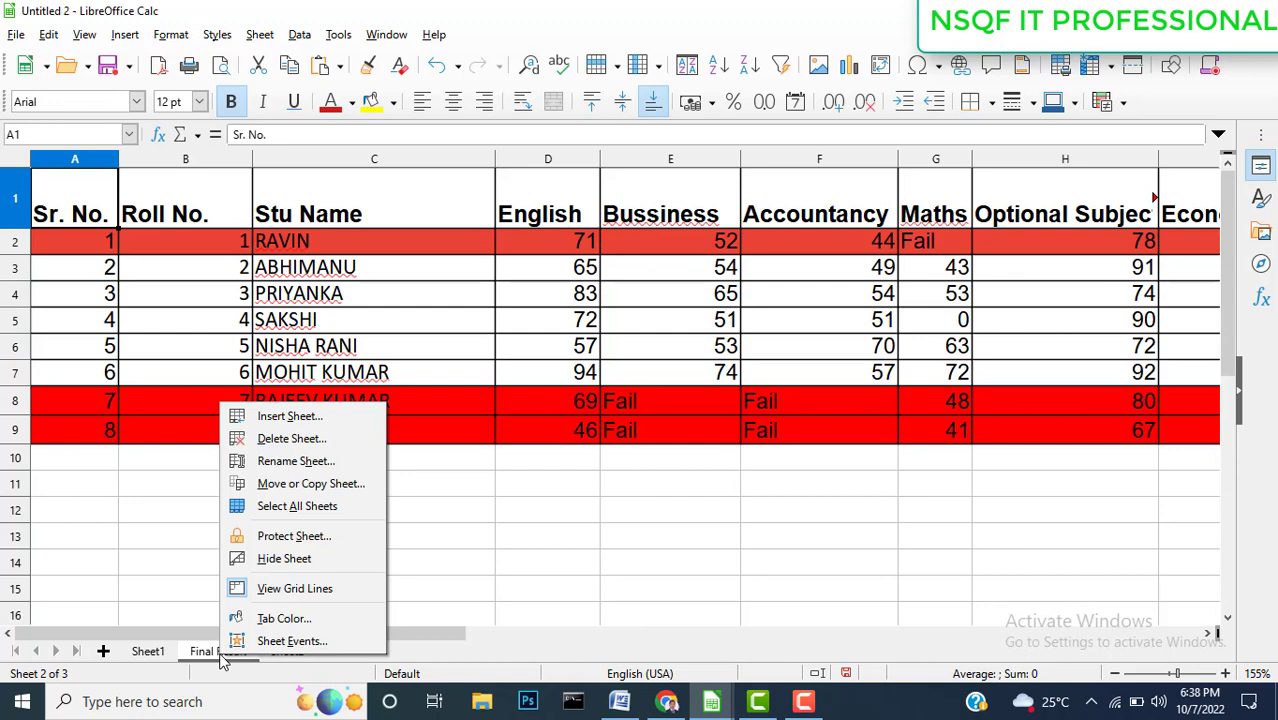
pyautogui.click(309, 484)
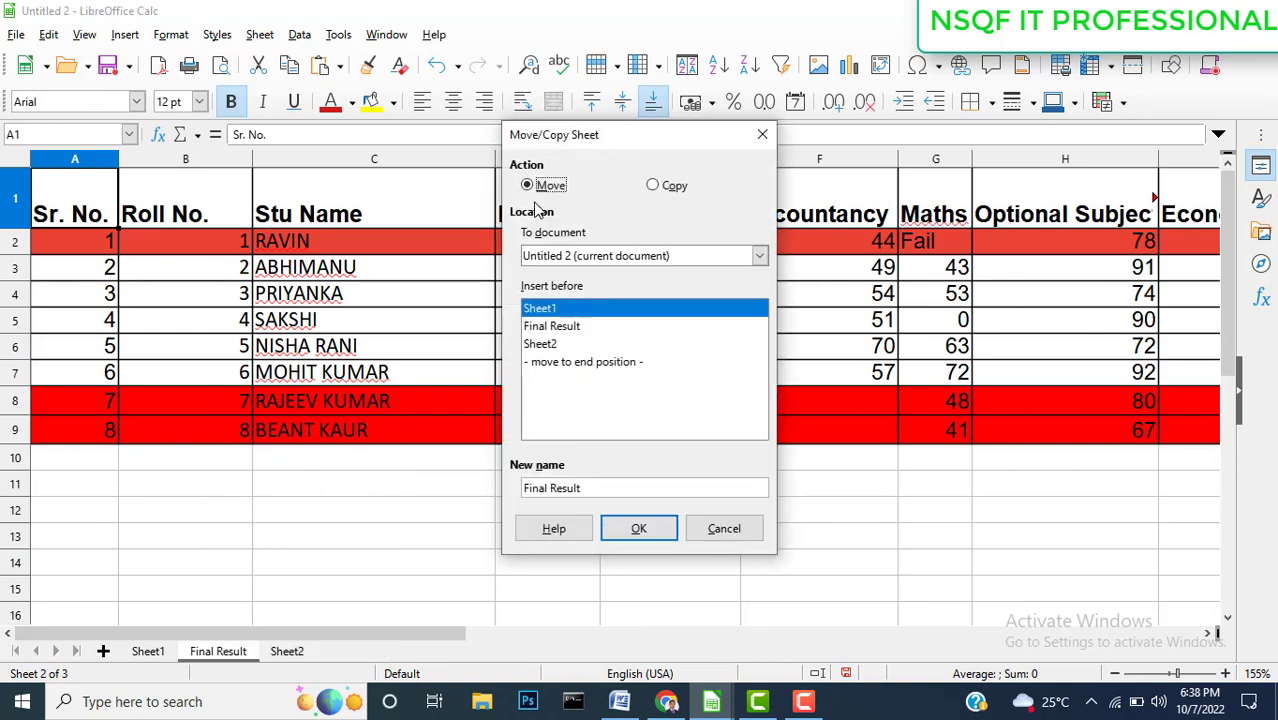
pyautogui.click(602, 366)
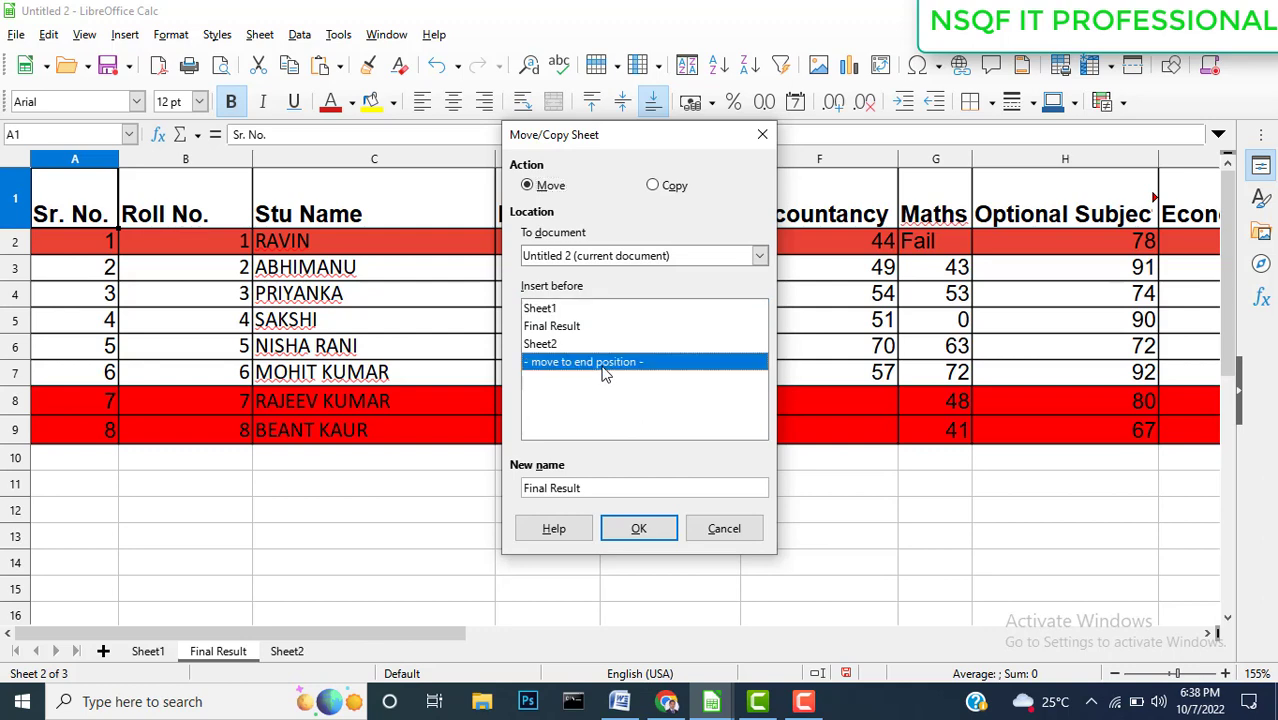
pyautogui.click(636, 528)
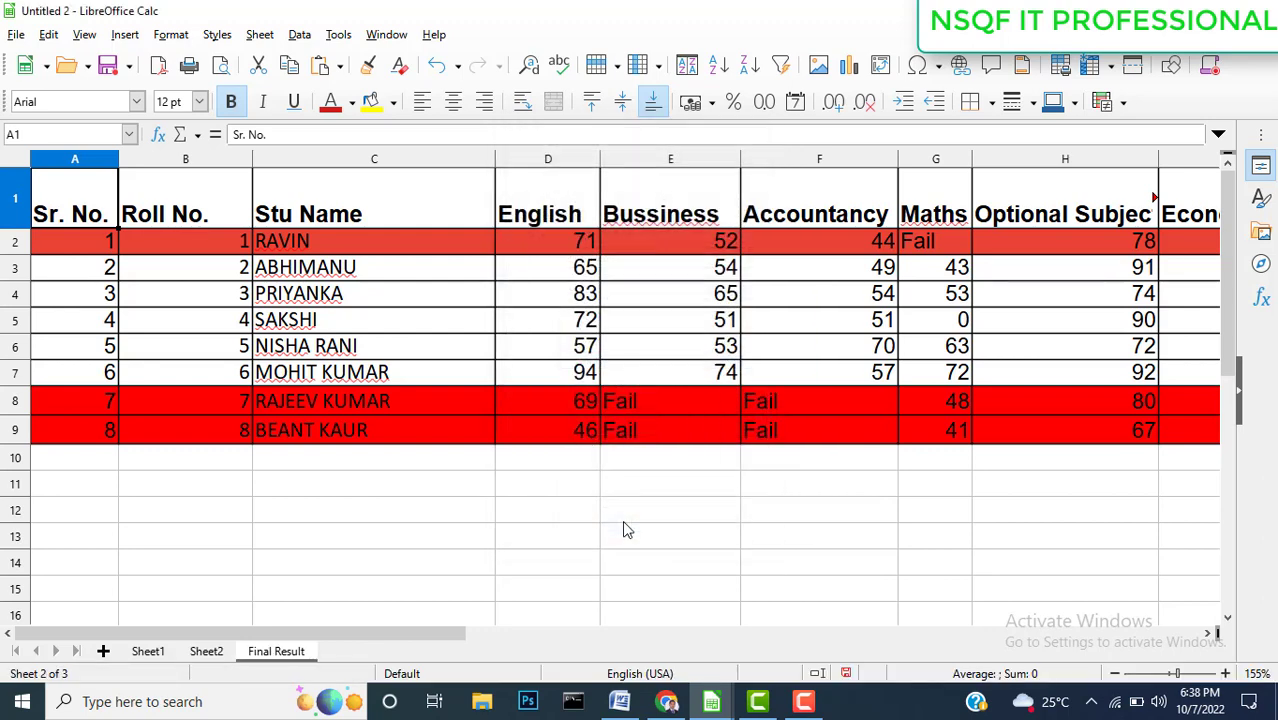
# Copy the Final Result sheet within the Untitled 2 document, placing the copy before Sheet1
pyautogui.rightClick(289, 655)
pyautogui.click(357, 480)
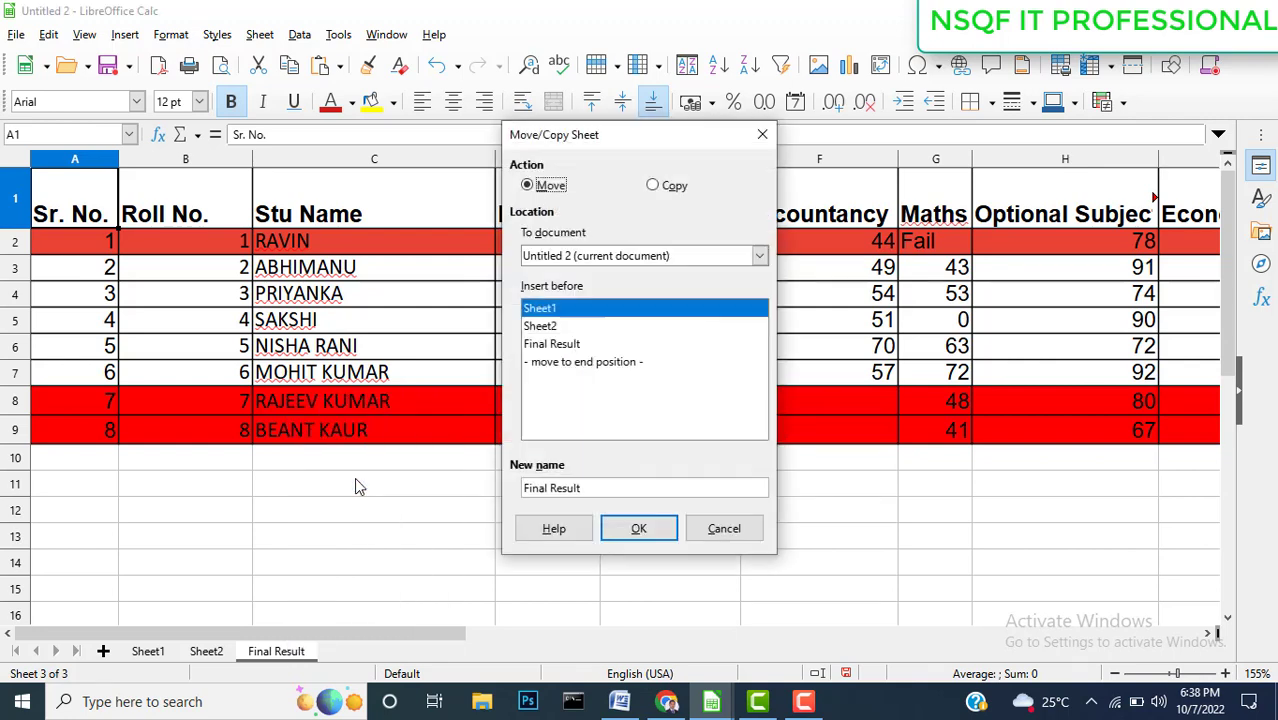
pyautogui.click(653, 186)
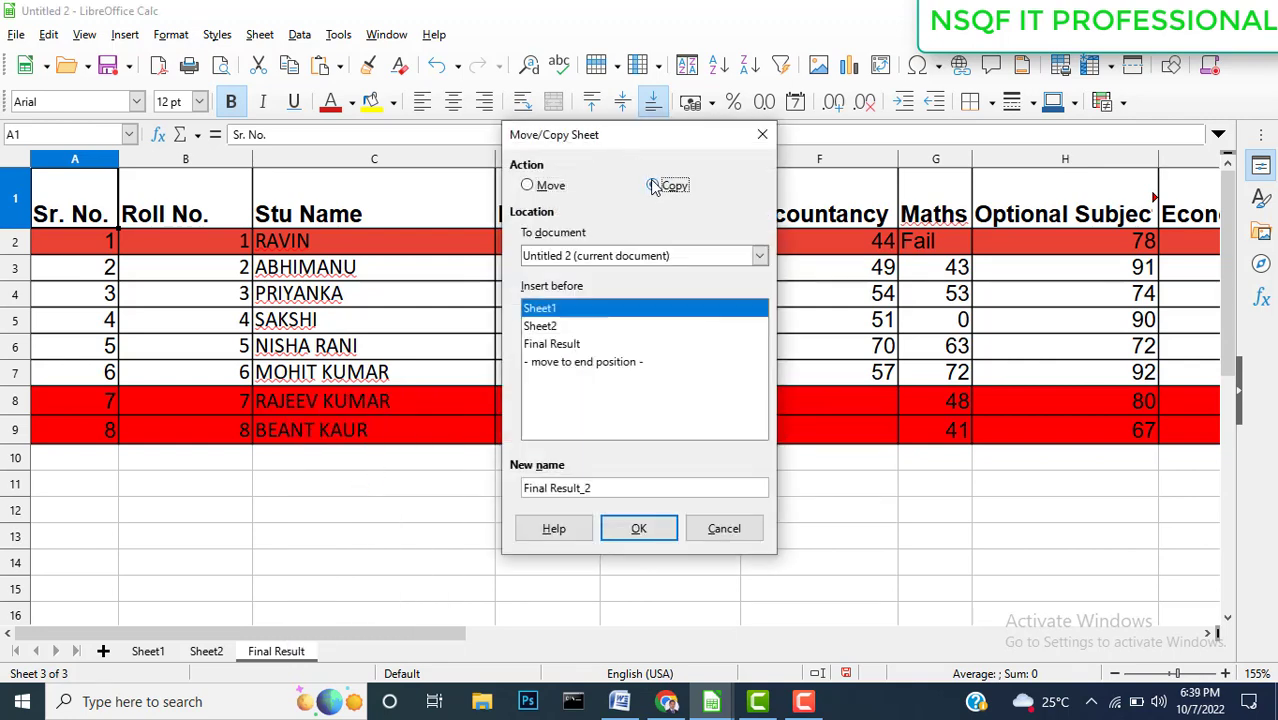
pyautogui.click(640, 529)
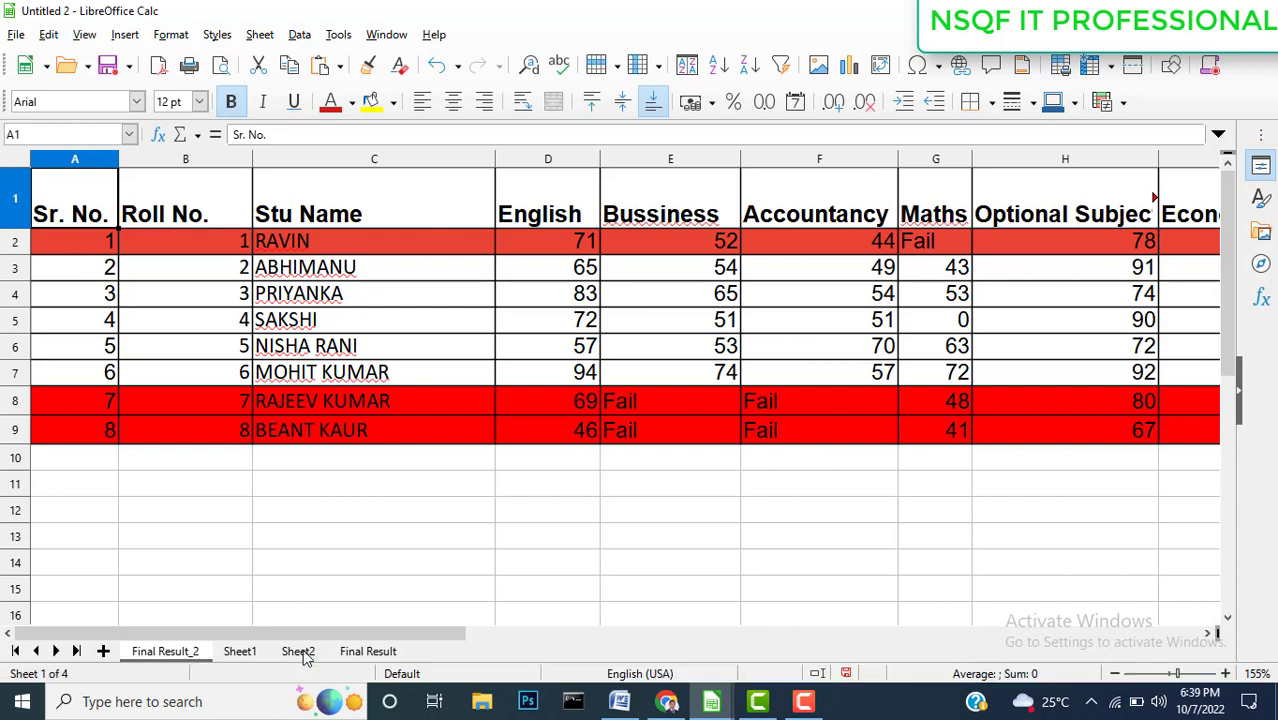
# Switch to the 11th Commerce 21-22.ods spreadsheet and look through the Final Result sheet's columns as far as Remarks
pyautogui.click(722, 707)
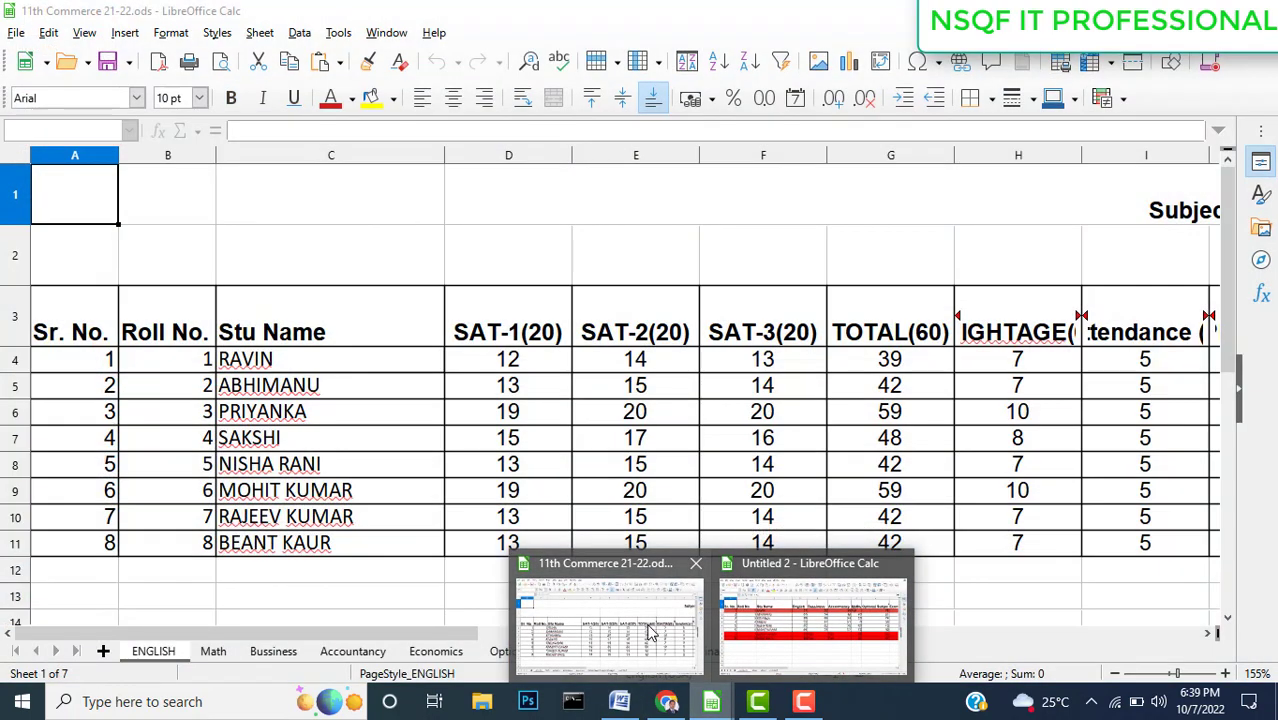
pyautogui.click(650, 632)
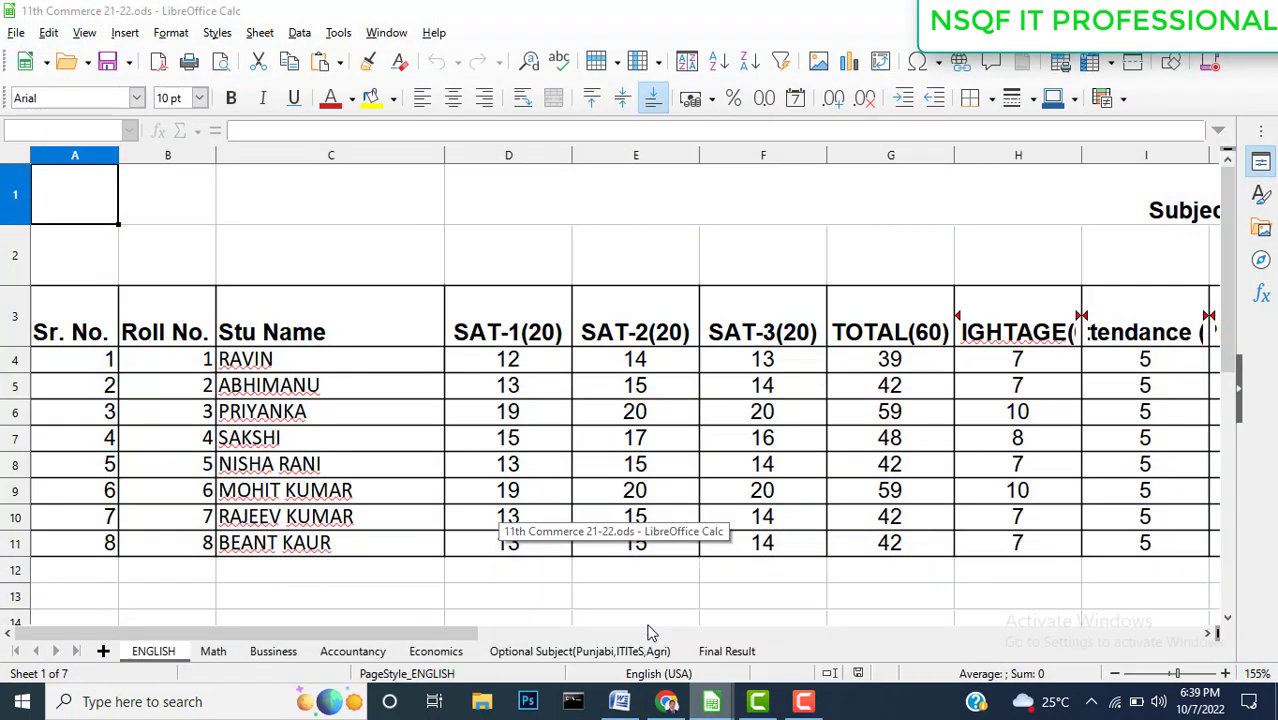
pyautogui.click(412, 546)
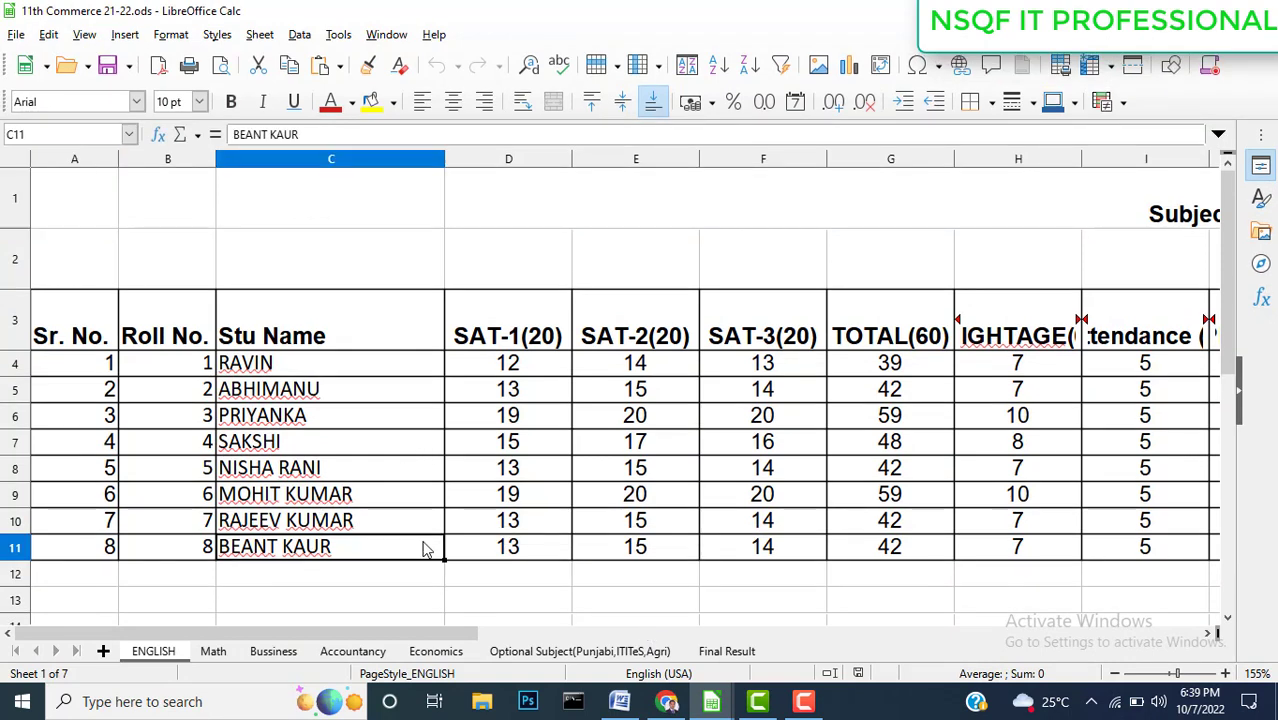
pyautogui.click(716, 656)
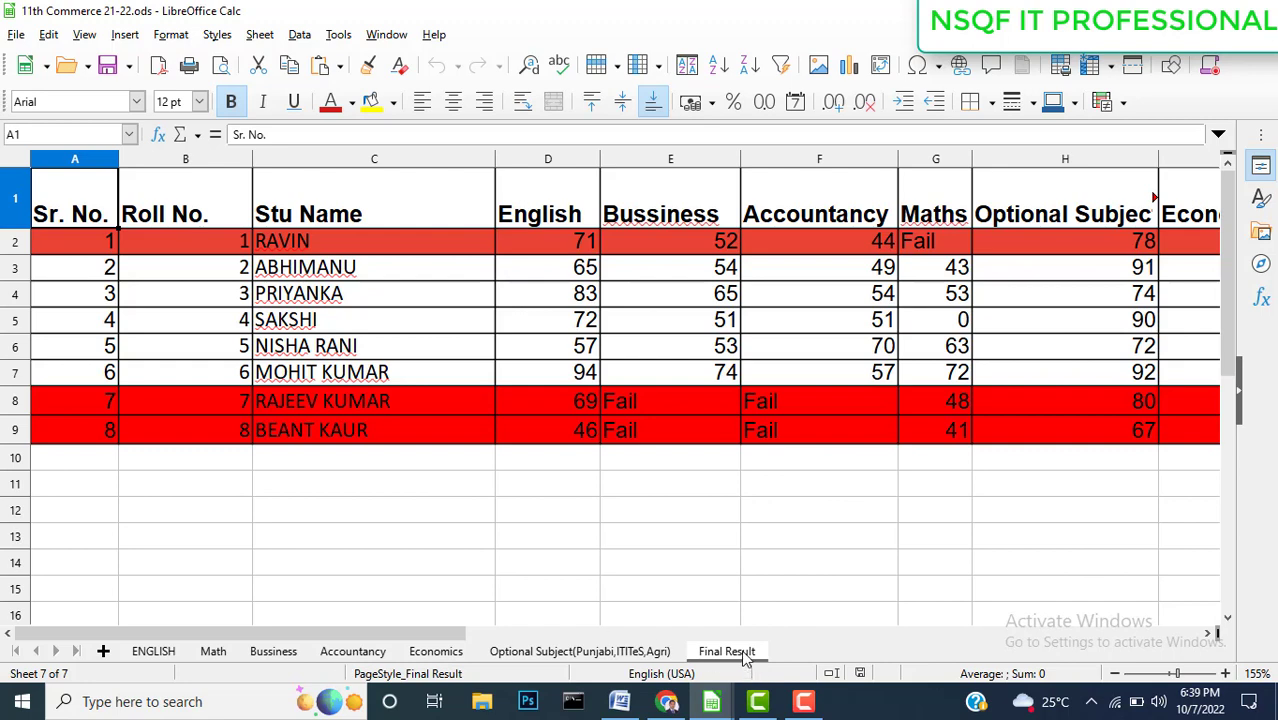
pyautogui.click(745, 560)
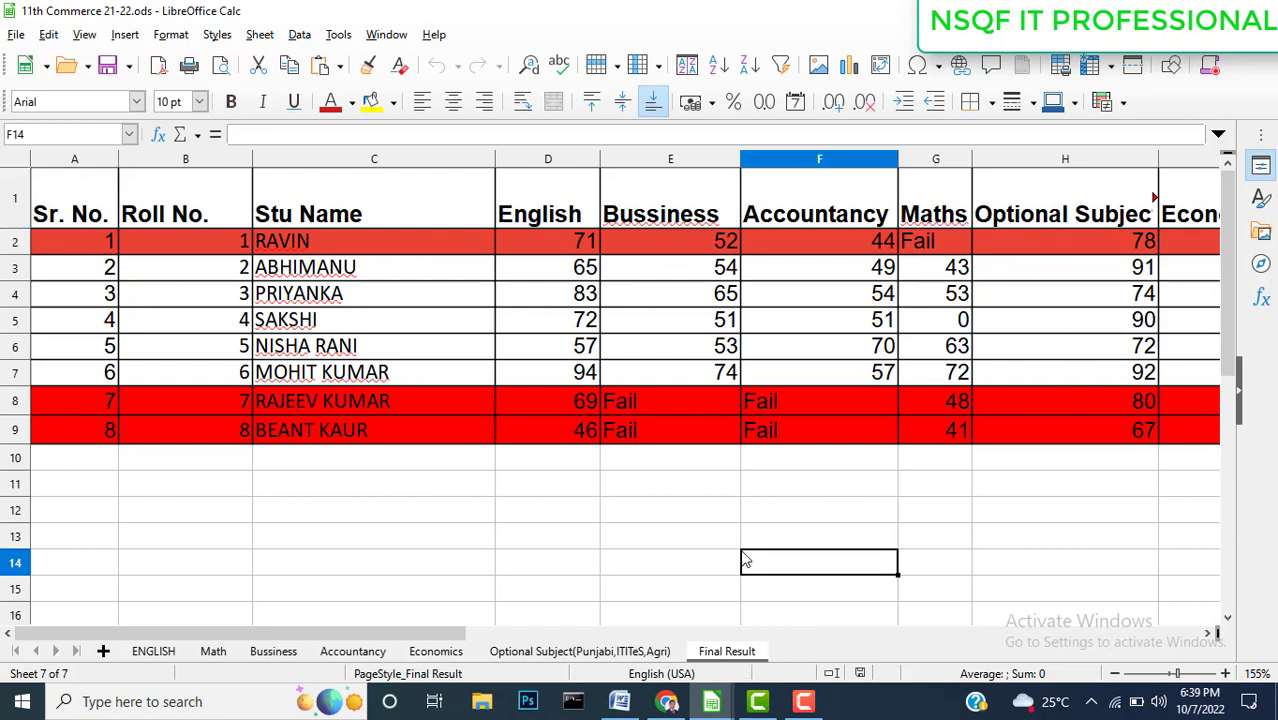
pyautogui.press('Right')
pyautogui.press('Right')
pyautogui.press('Right')
pyautogui.press('Right')
pyautogui.press('Right')
pyautogui.press('Right')
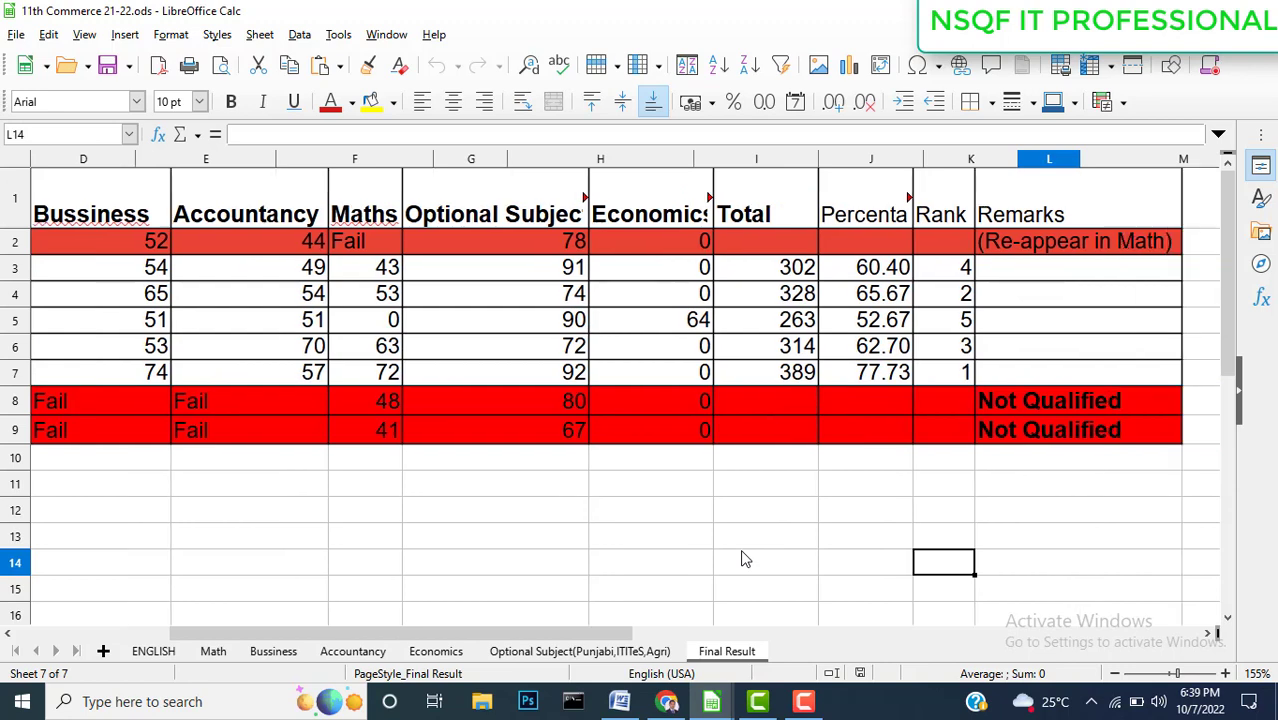
pyautogui.press('Right')
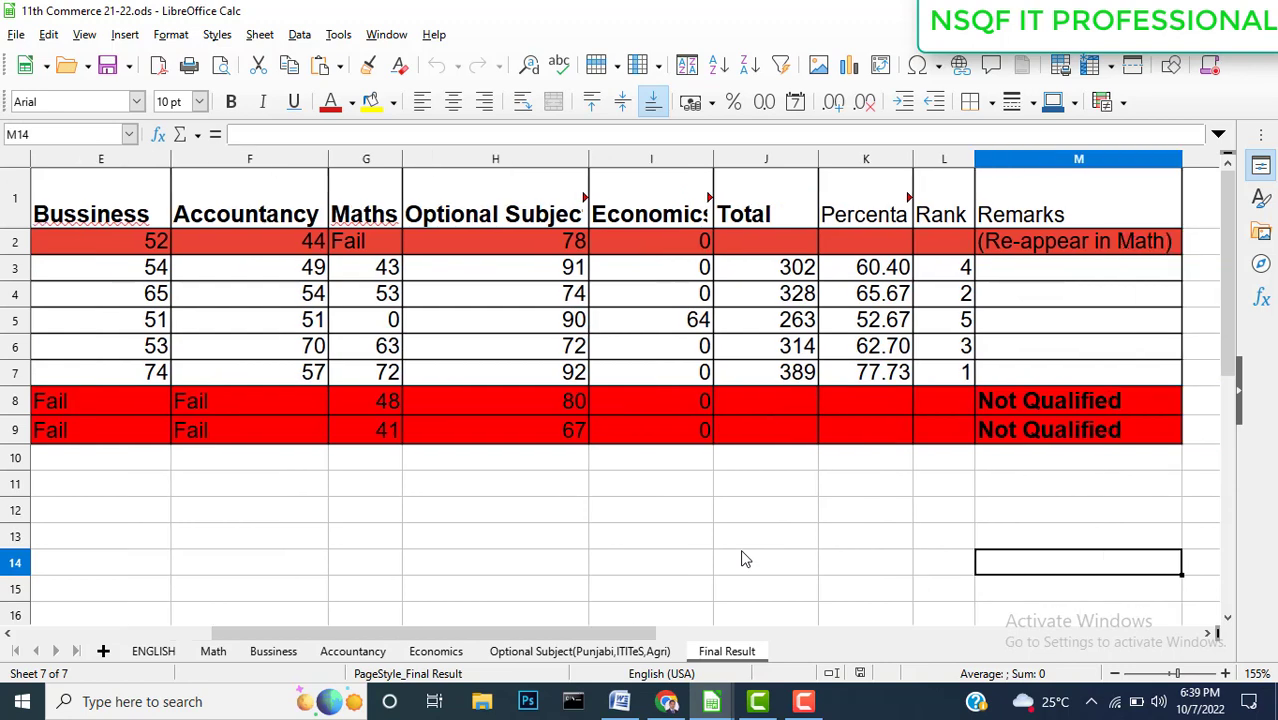
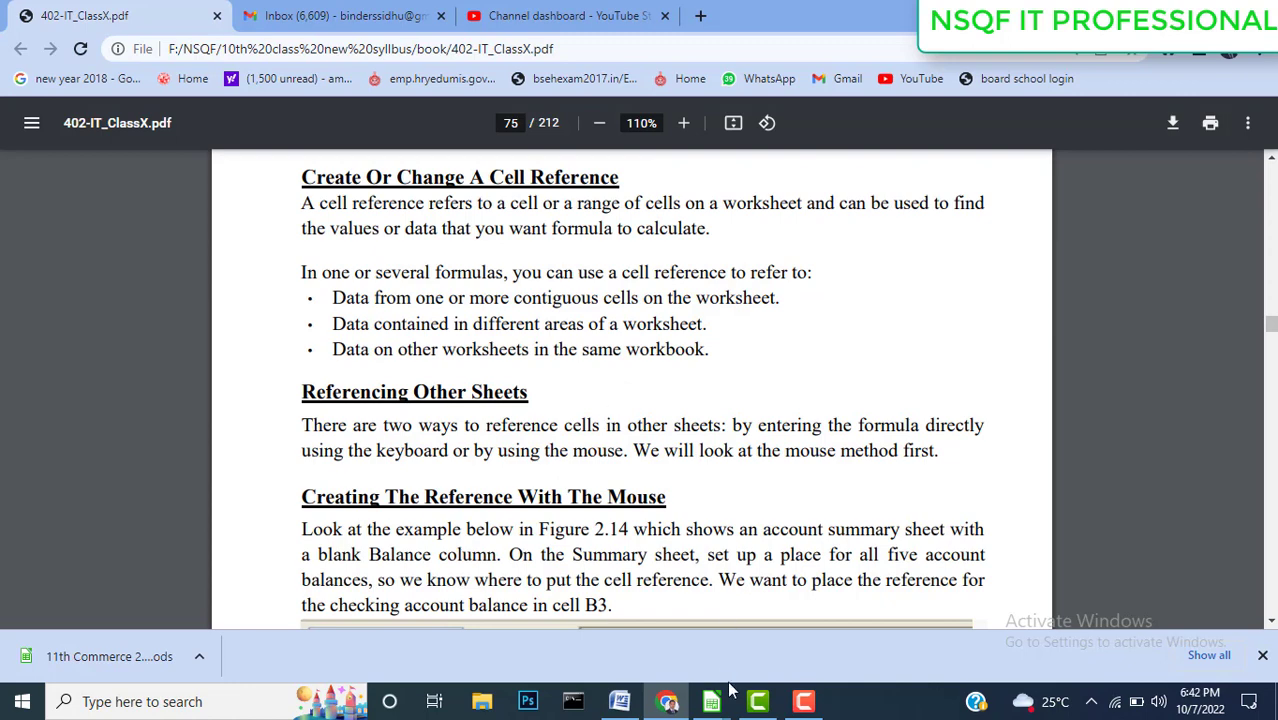
# Switch from the textbook PDF back to 11th Commerce 21-22.ods and delete the contents of cell D2 in the Final Result sheet
pyautogui.moveTo(728, 706)
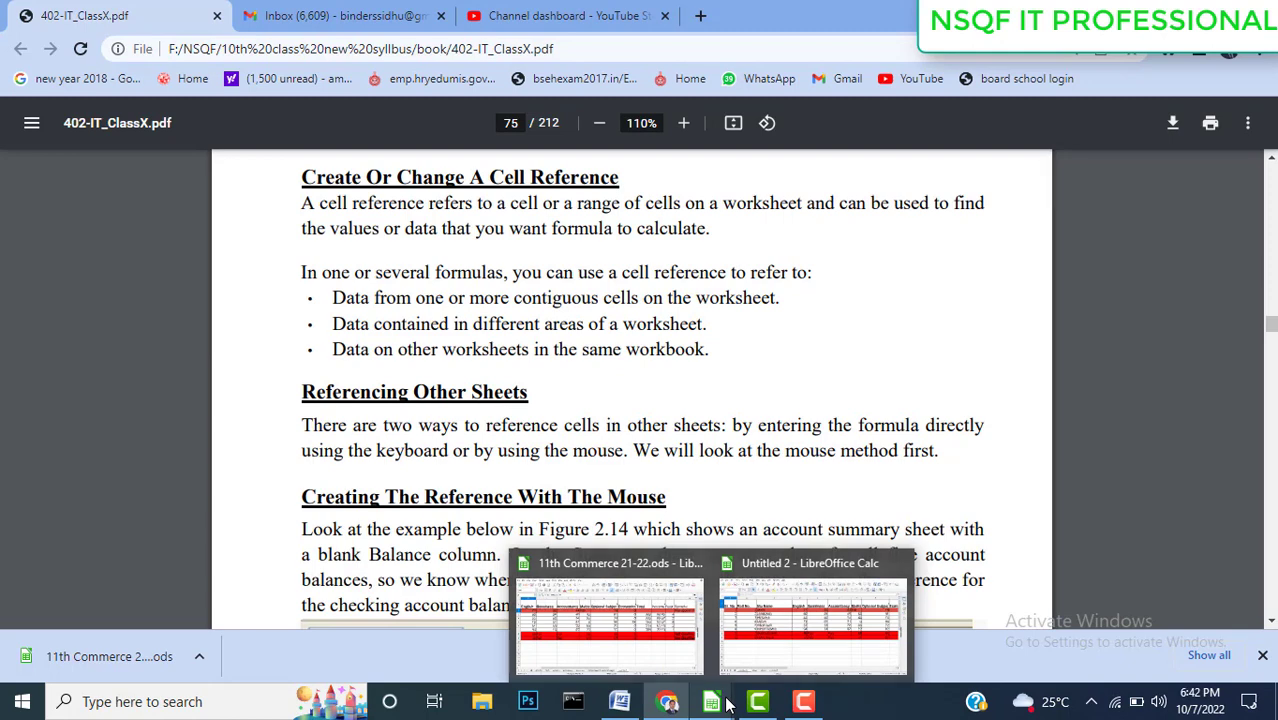
pyautogui.click(622, 641)
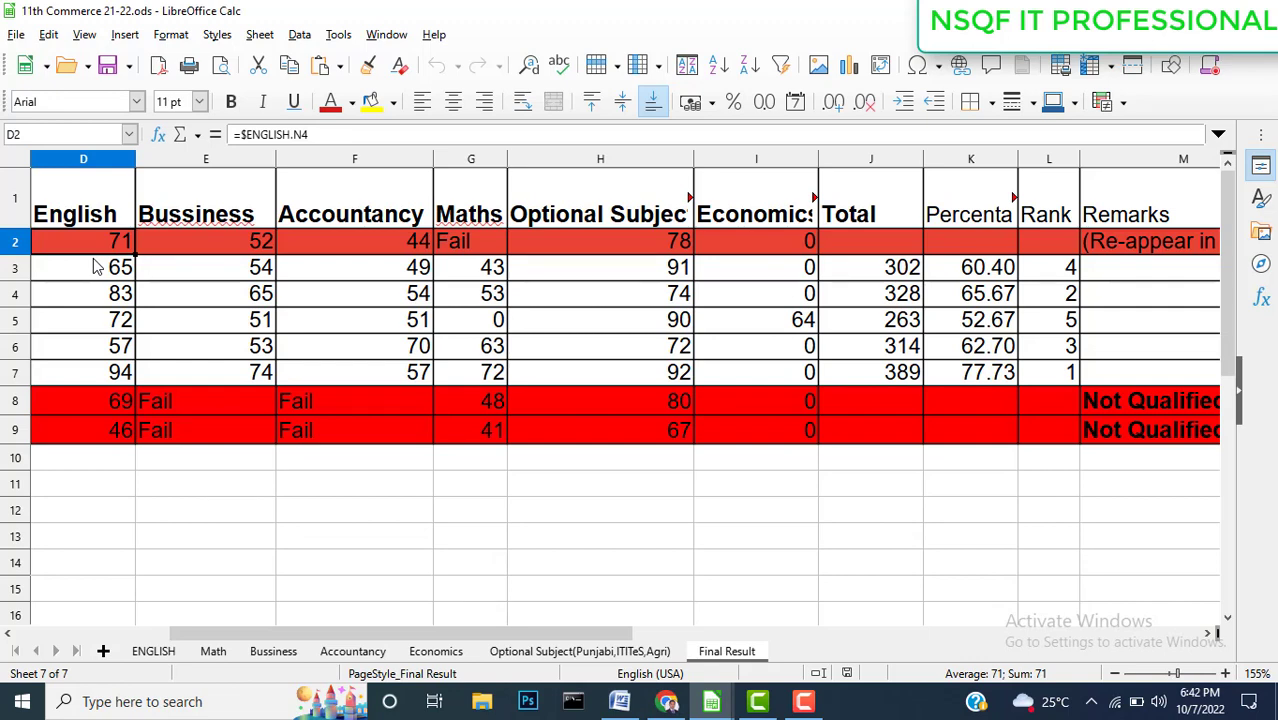
pyautogui.press('BackSpace')
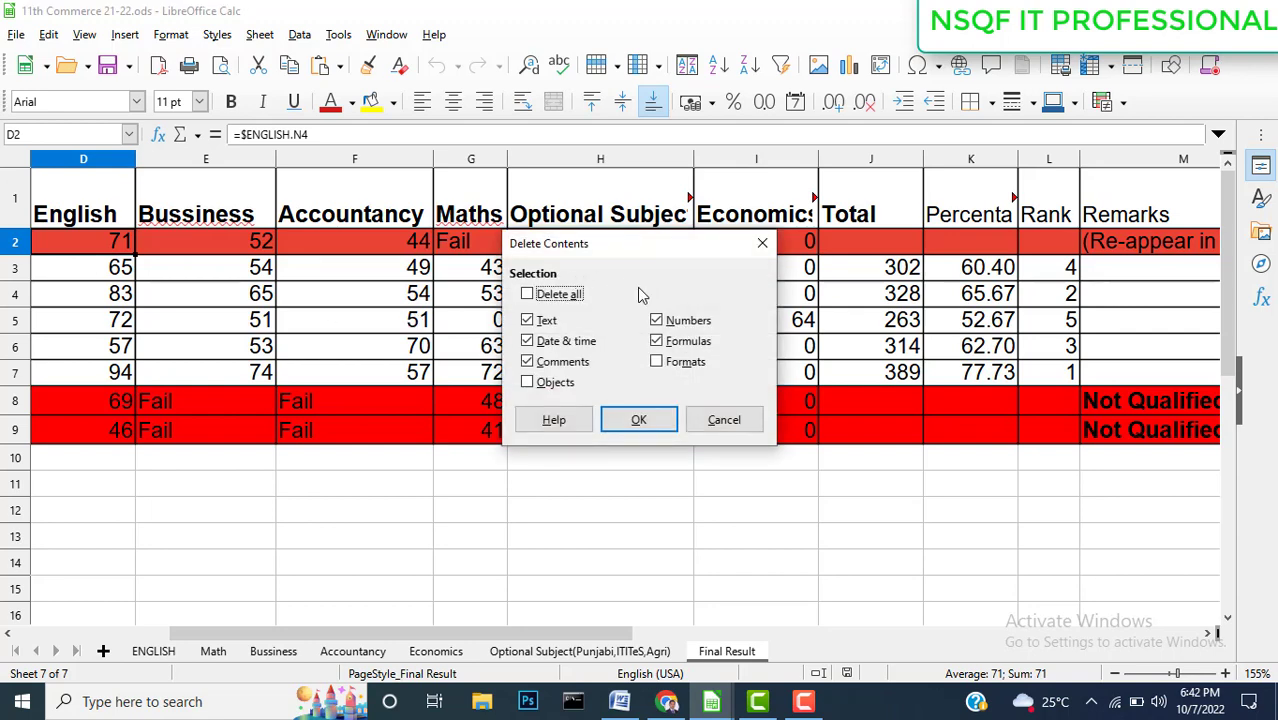
pyautogui.click(642, 424)
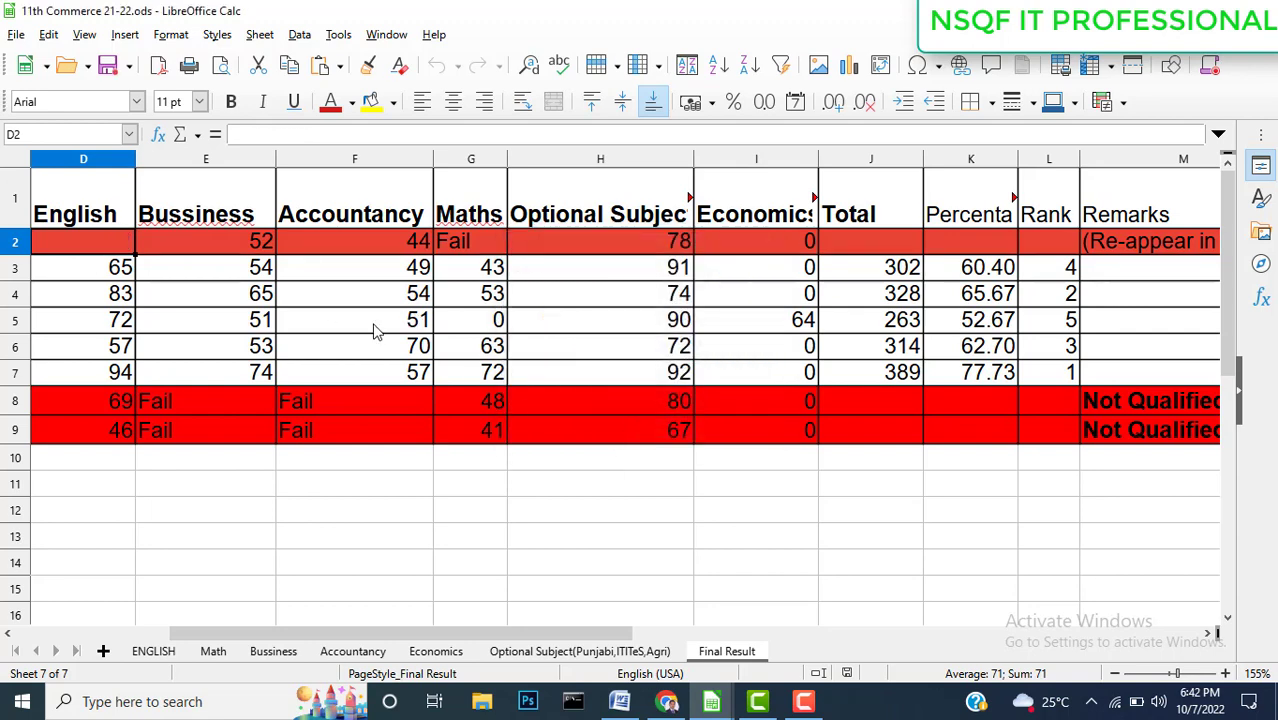
# Clear the remaining English marks in cells D3 to D9 of the Final Result sheet
pyautogui.click(115, 270)
pyautogui.hotkey('shift', 'Down')
pyautogui.hotkey('shift', 'Down')
pyautogui.hotkey('shift', 'Down')
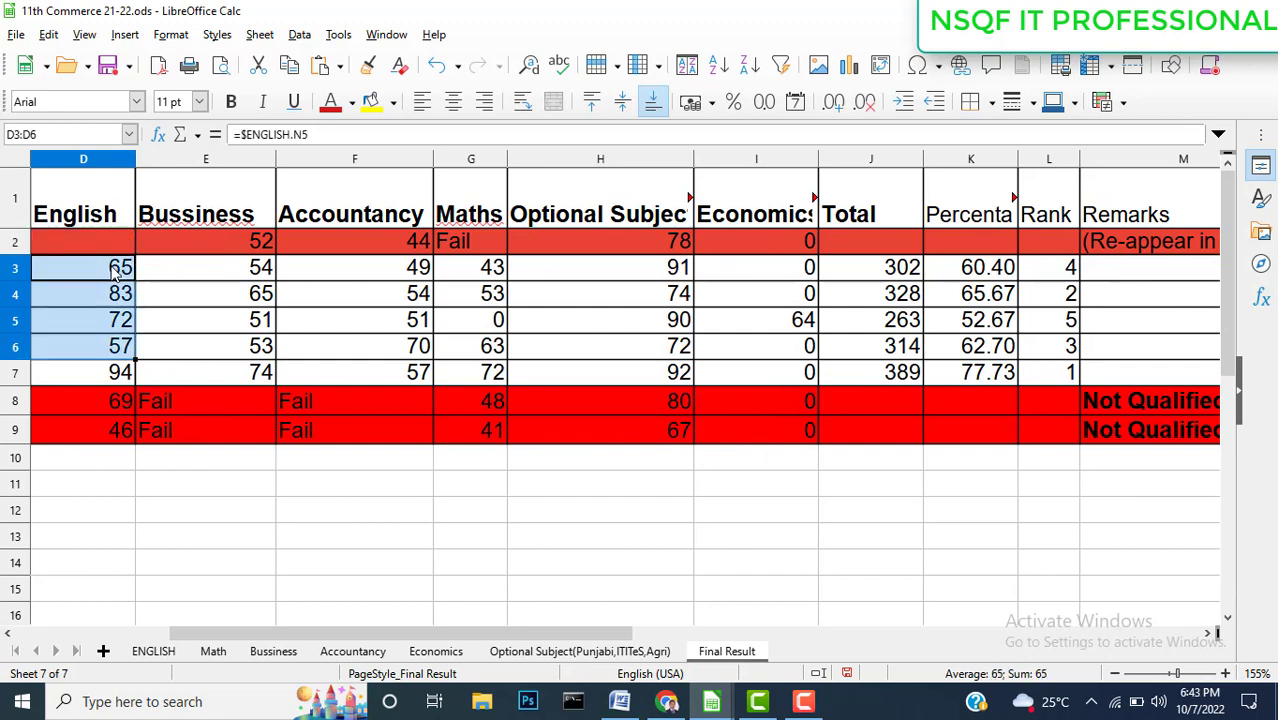
pyautogui.hotkey('shift', 'Down')
pyautogui.hotkey('shift', 'Down')
pyautogui.hotkey('shift', 'Down')
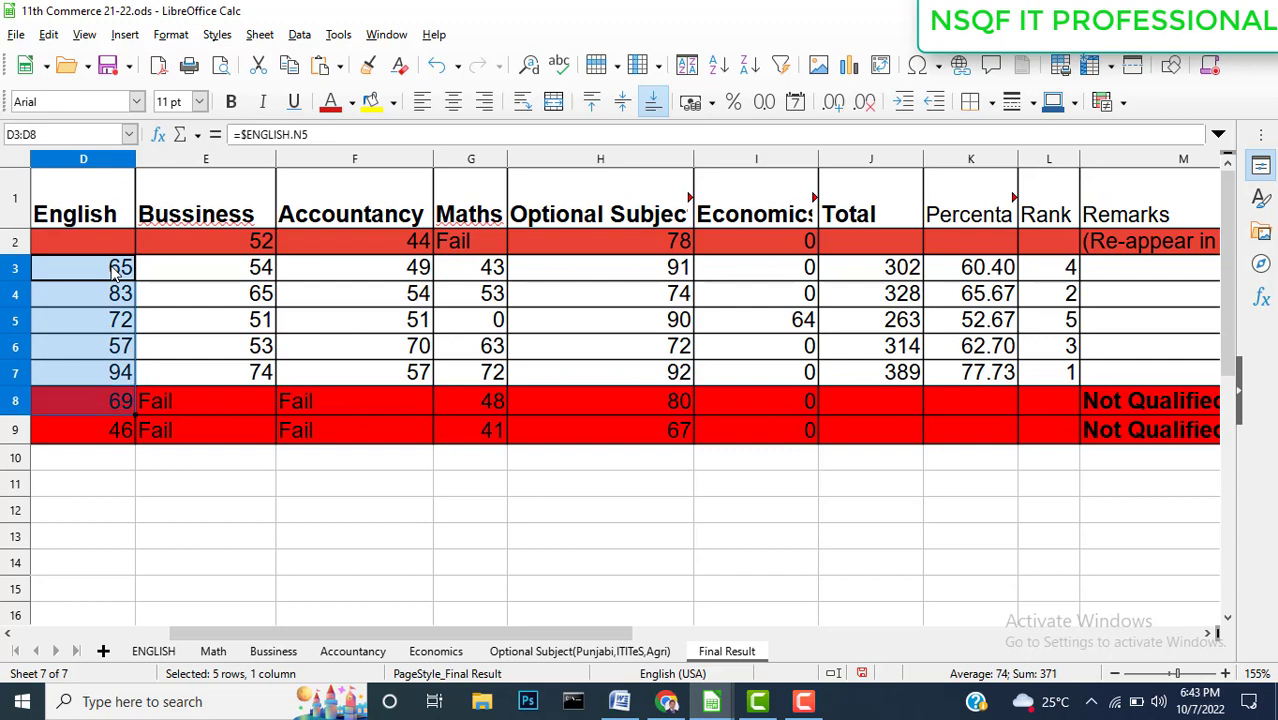
pyautogui.press('Delete')
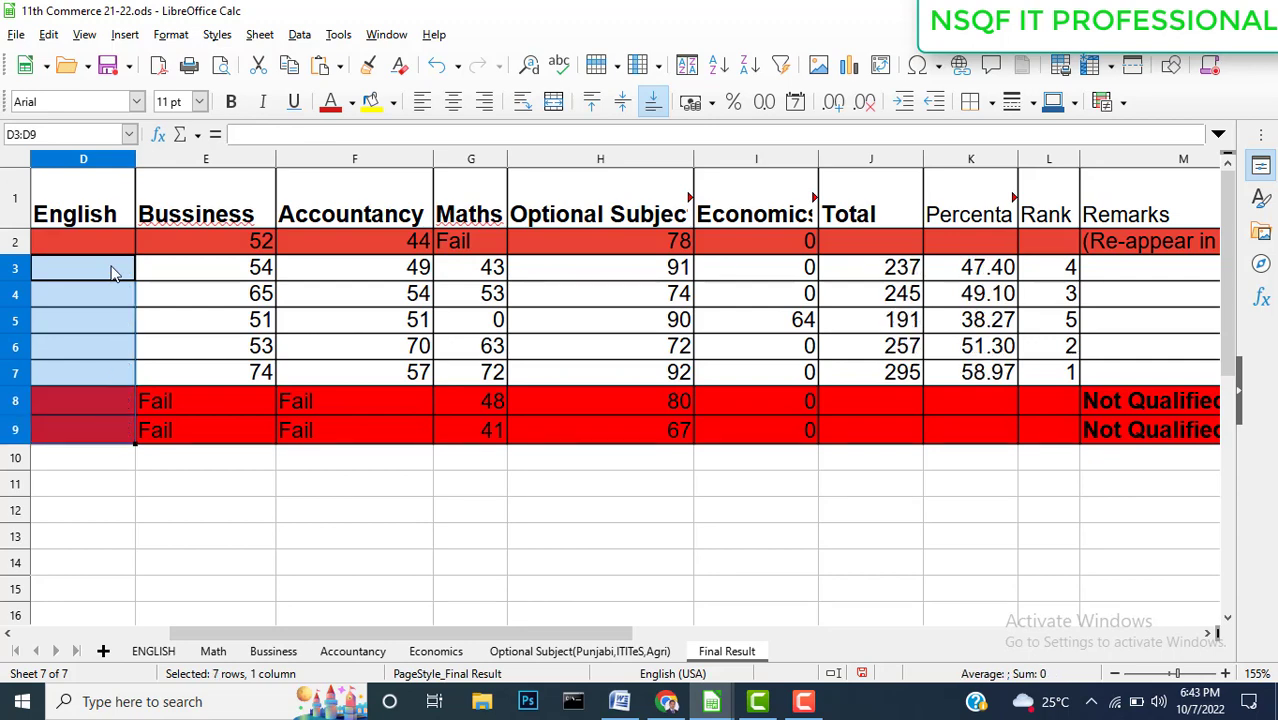
# Enter a reference in cell D2 of Final Result to the first student's grand total, cell N4 of the ENGLISH sheet
pyautogui.click(113, 270)
pyautogui.click(114, 252)
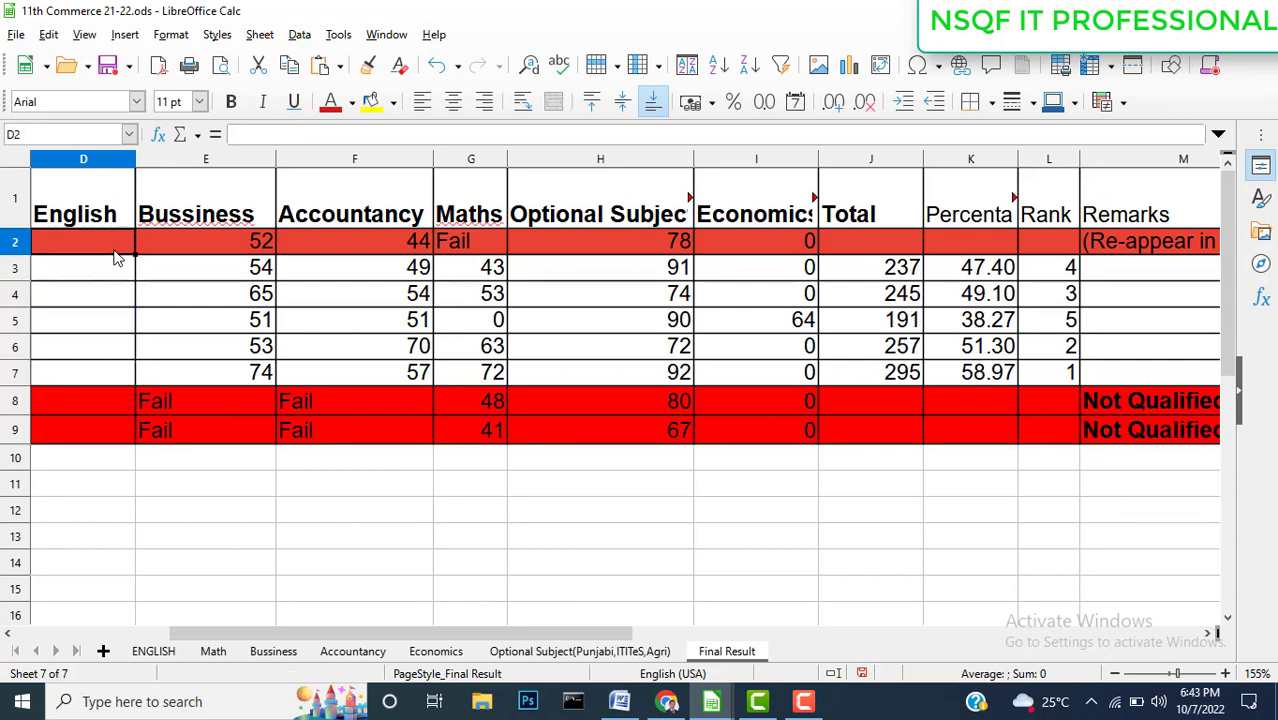
pyautogui.write('=')
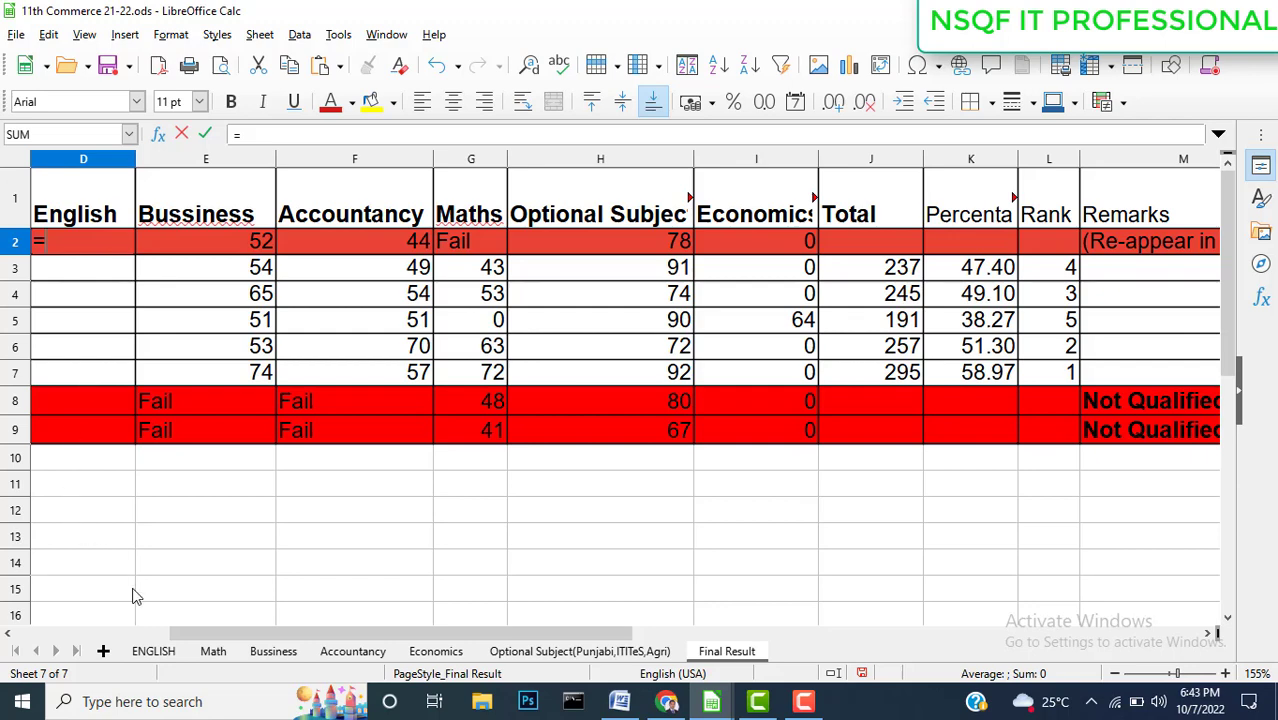
pyautogui.click(152, 651)
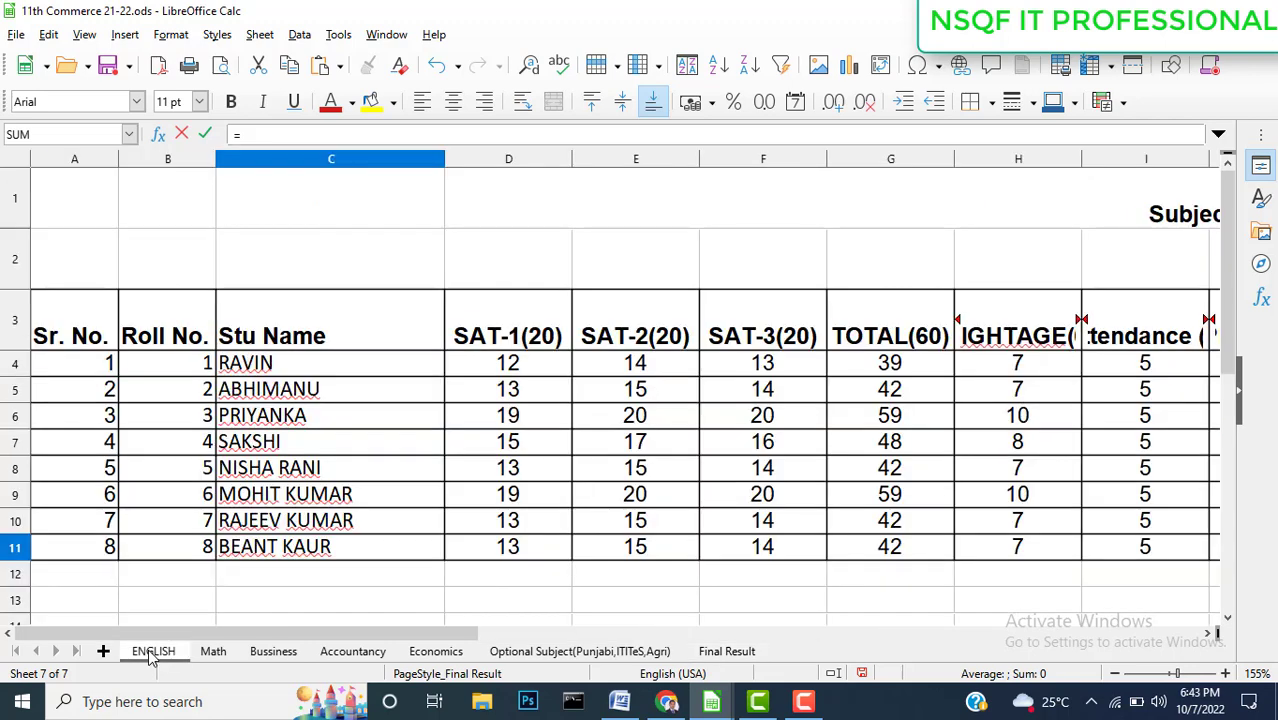
pyautogui.click(405, 376)
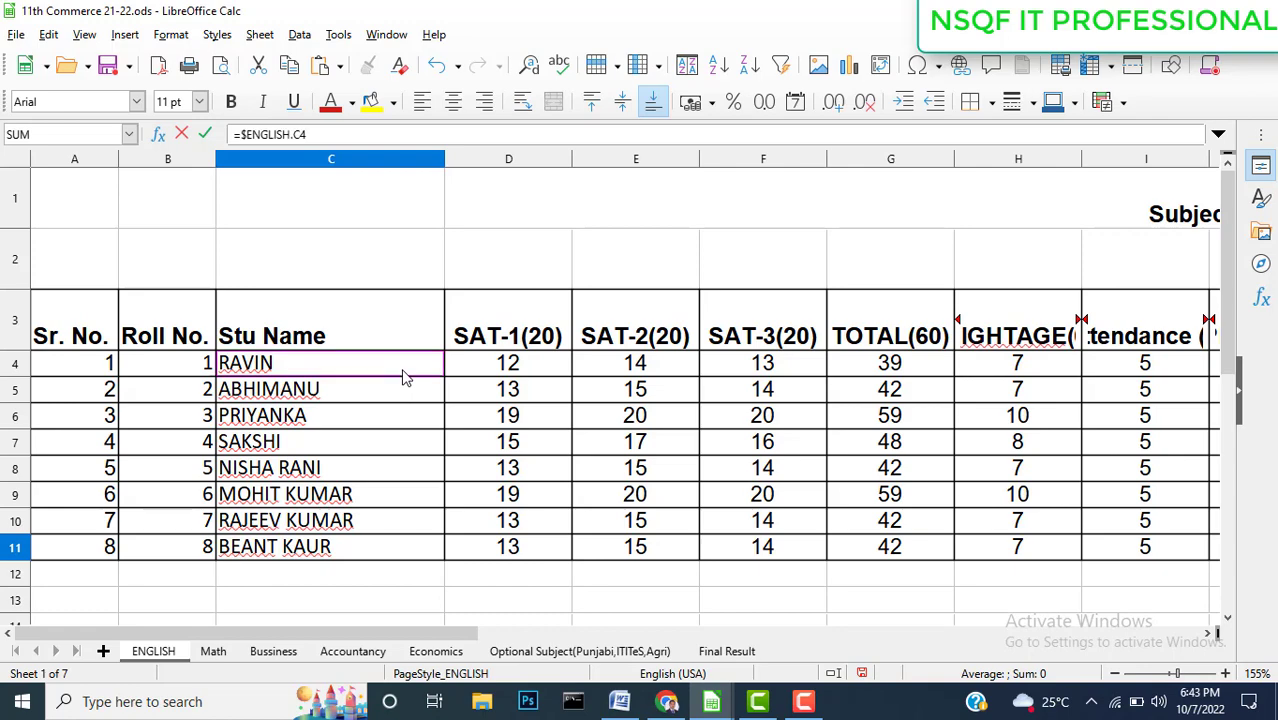
pyautogui.press('Right')
pyautogui.press('Right')
pyautogui.press('Right')
pyautogui.press('Right')
pyautogui.press('Right')
pyautogui.press('Right')
pyautogui.press('Right')
pyautogui.press('Right')
pyautogui.press('Right')
pyautogui.press('Right')
pyautogui.press('Right')
pyautogui.press('Right')
pyautogui.press('Right')
pyautogui.press('Right')
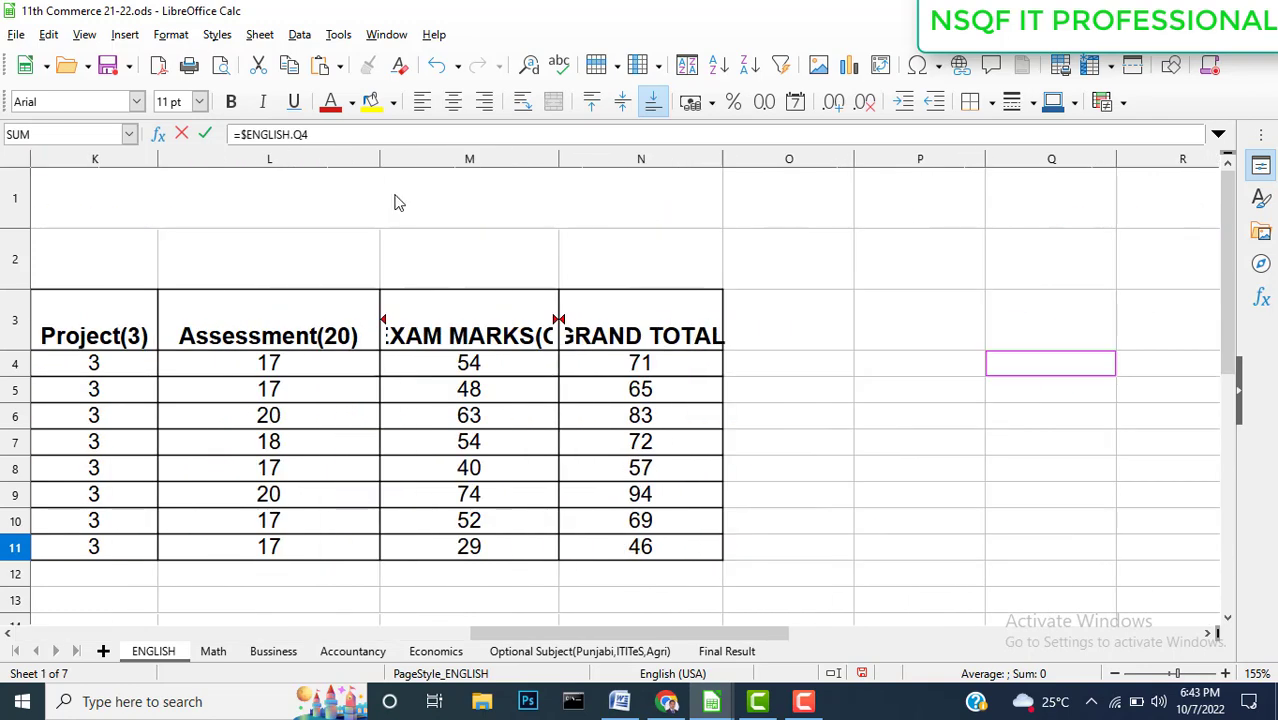
pyautogui.click(617, 371)
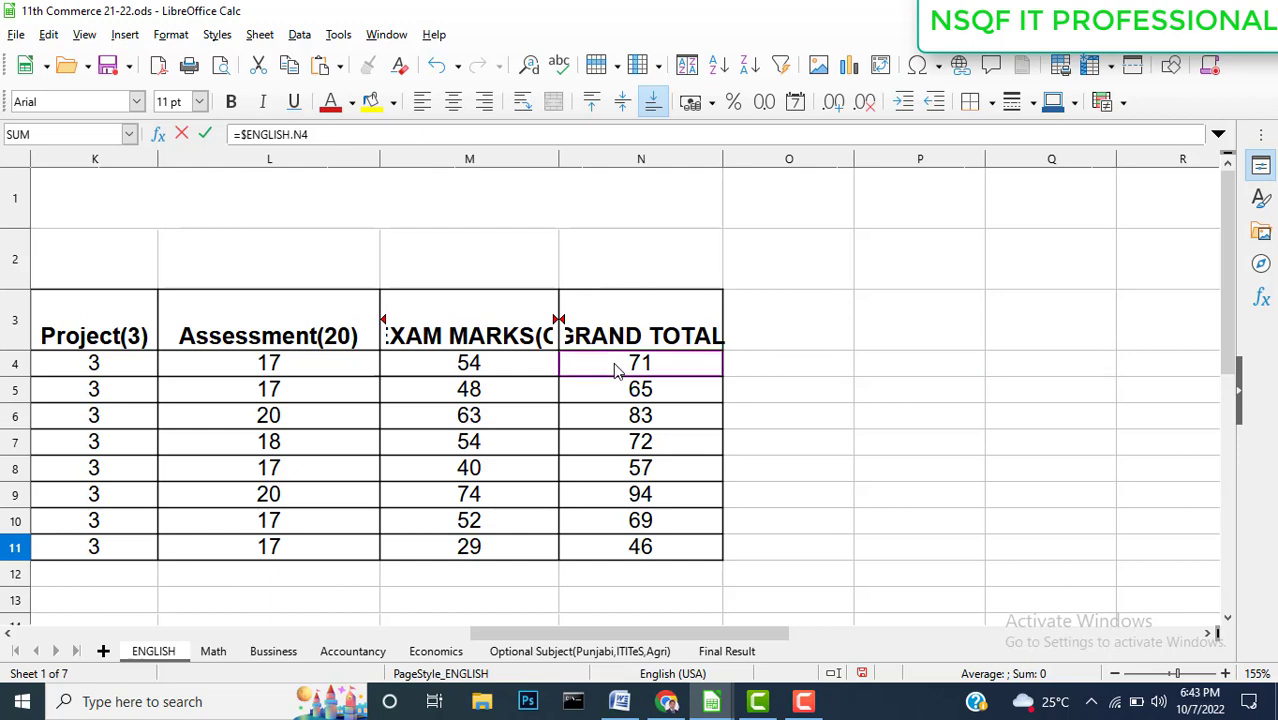
pyautogui.click(716, 656)
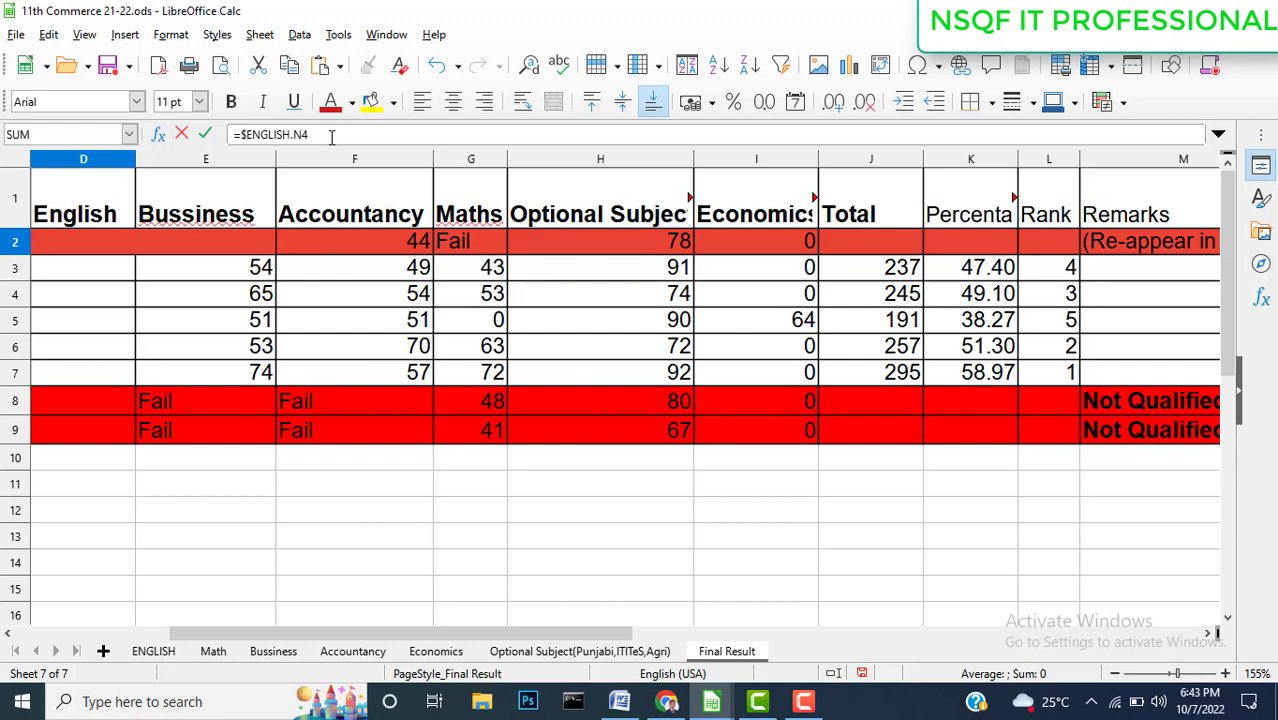
pyautogui.press('Return')
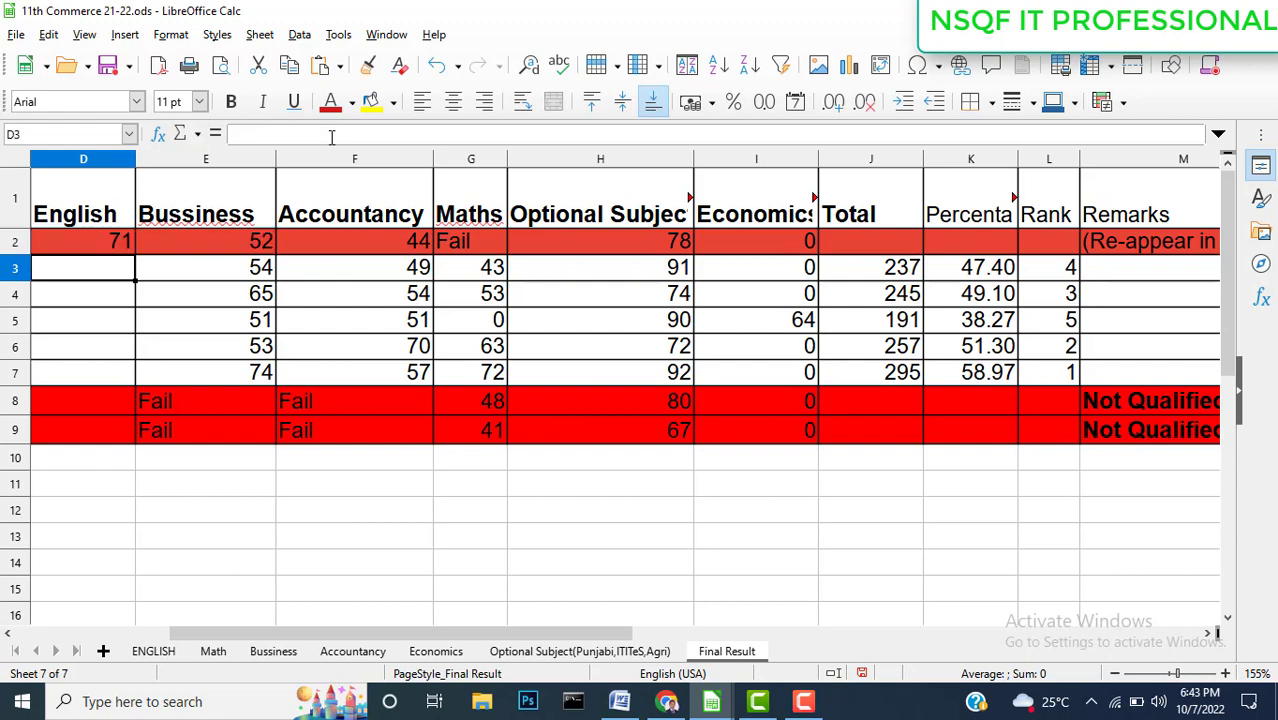
pyautogui.click(114, 249)
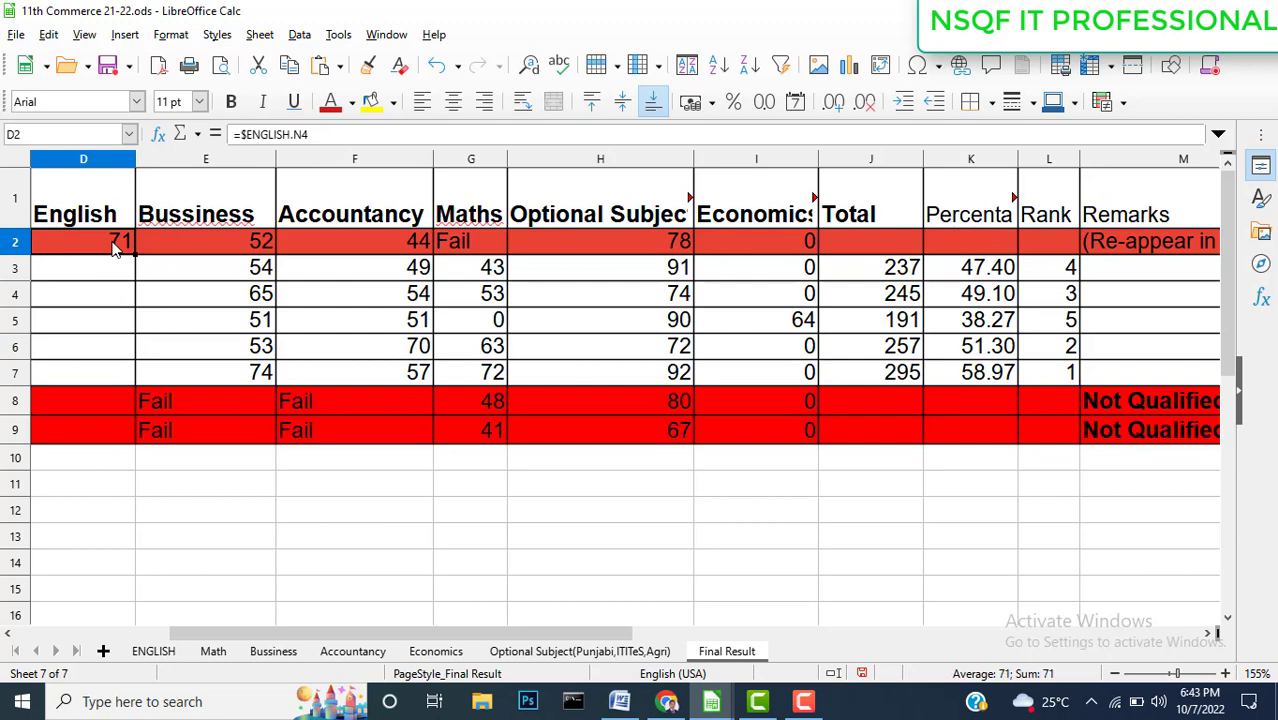
# Replace the contents of cell N4 in the ENGLISH sheet with 80, and return to the Final Result sheet
pyautogui.click(160, 651)
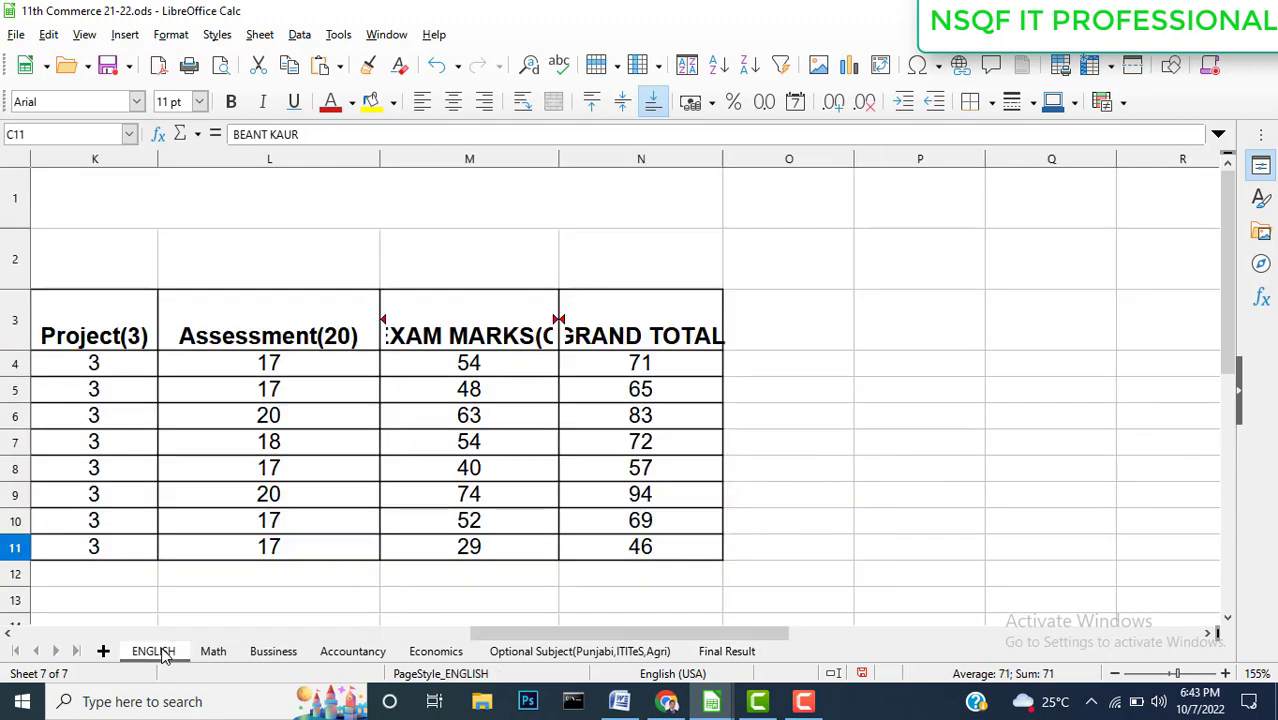
pyautogui.click(697, 368)
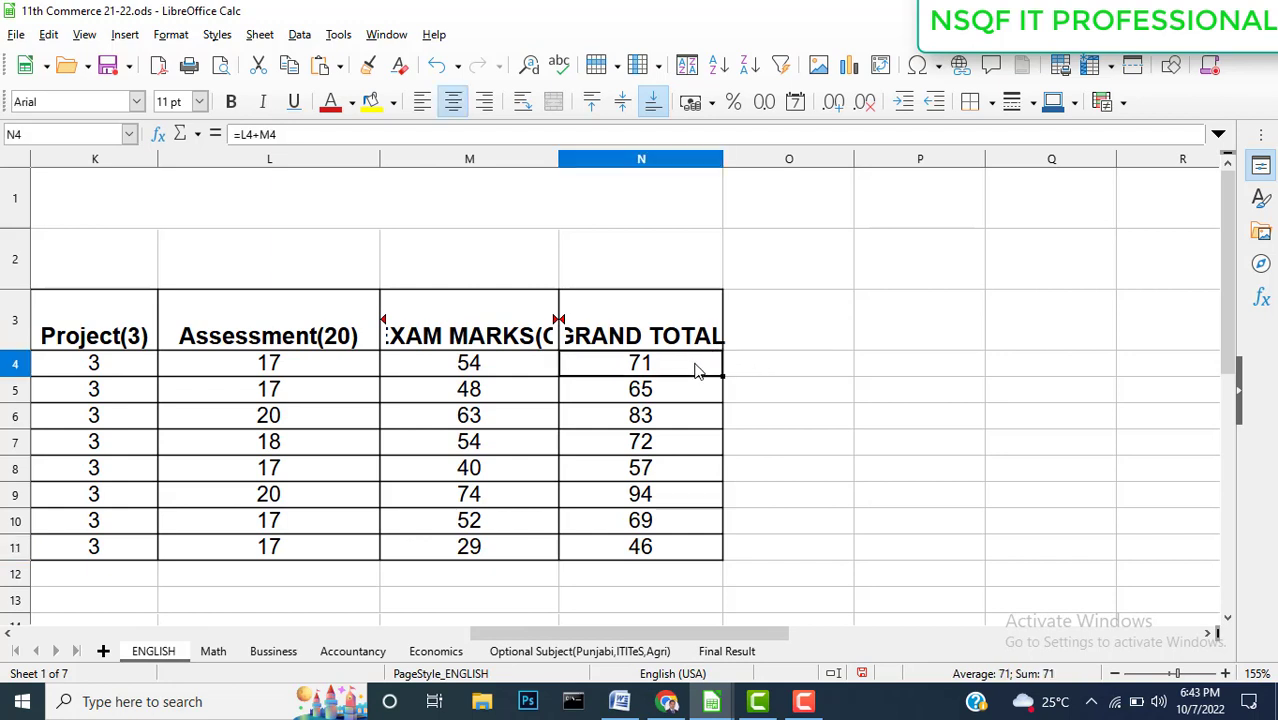
pyautogui.press('BackSpace')
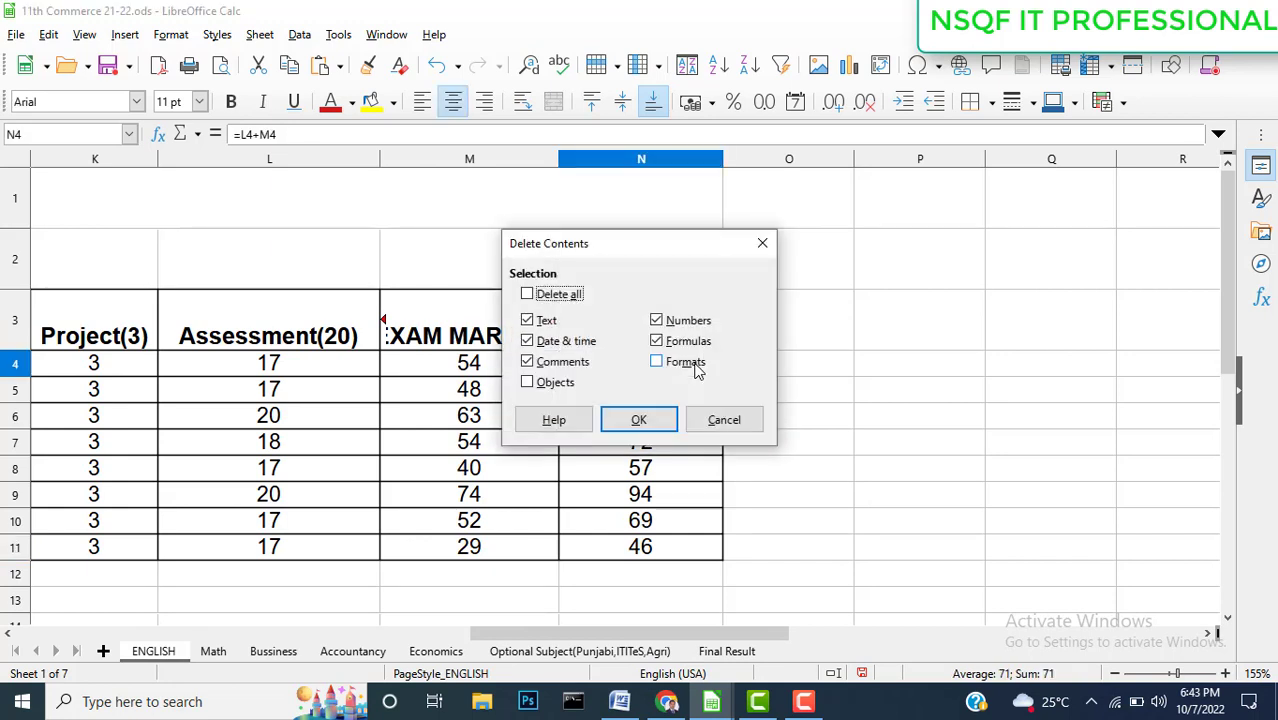
pyautogui.click(641, 425)
pyautogui.write('80')
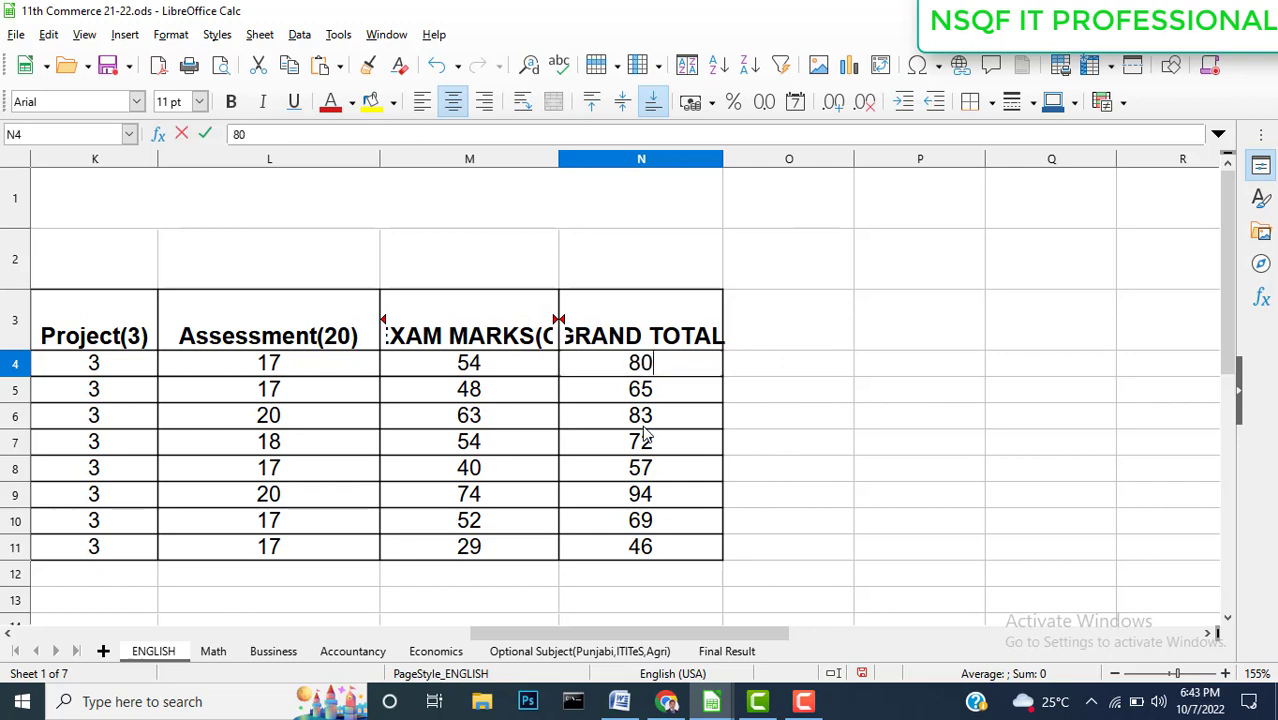
pyautogui.click(736, 652)
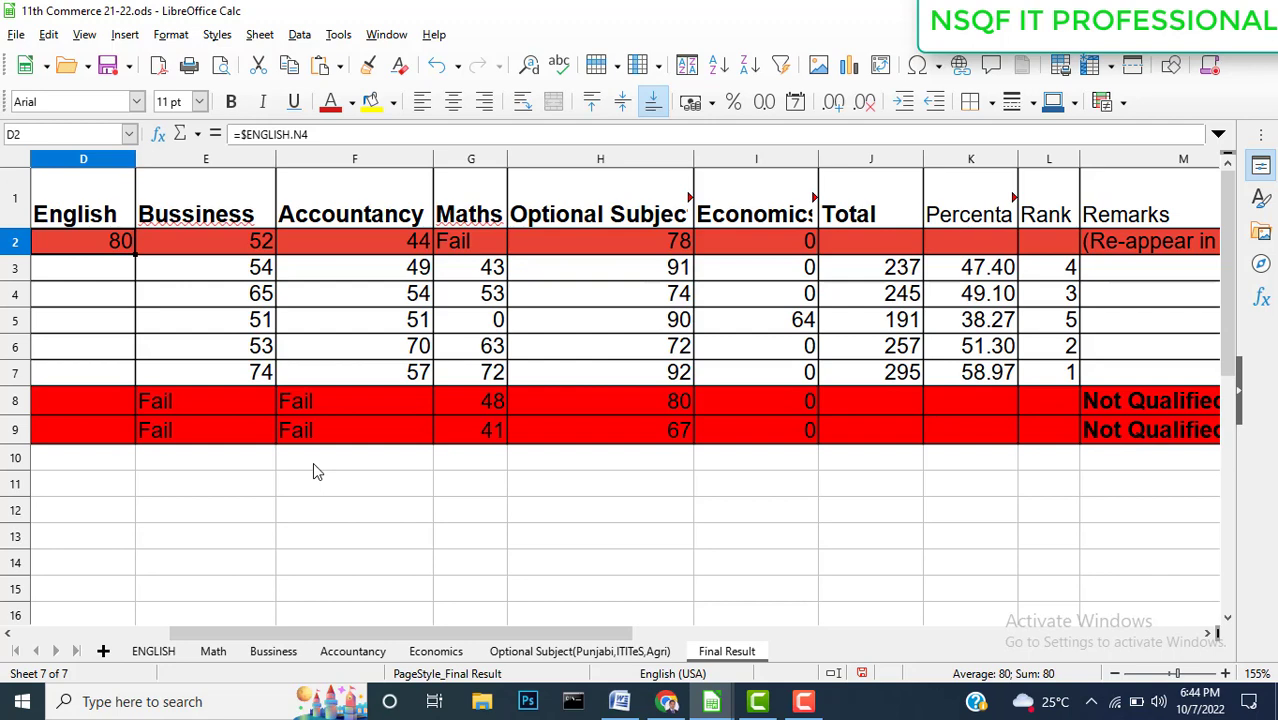
# Enter the formula =$ENGLISH.N5 in cell D3 of the Final Result sheet and check it there
pyautogui.click(96, 278)
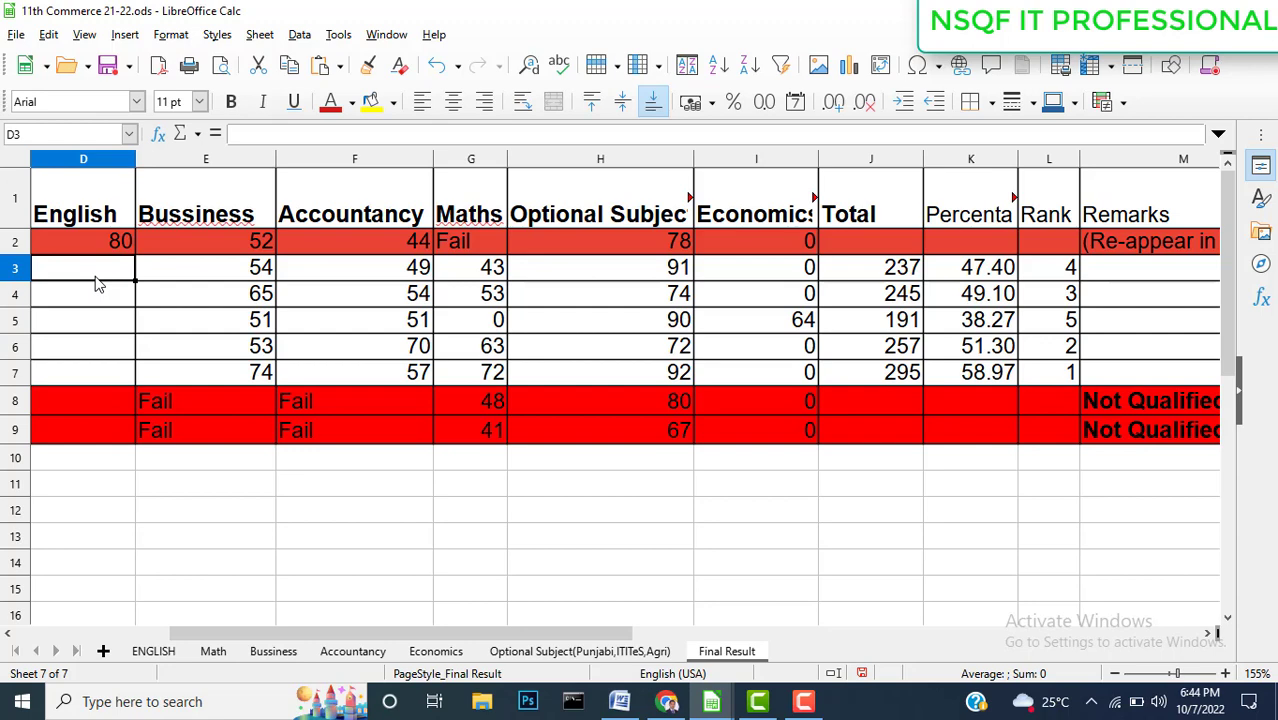
pyautogui.write('=')
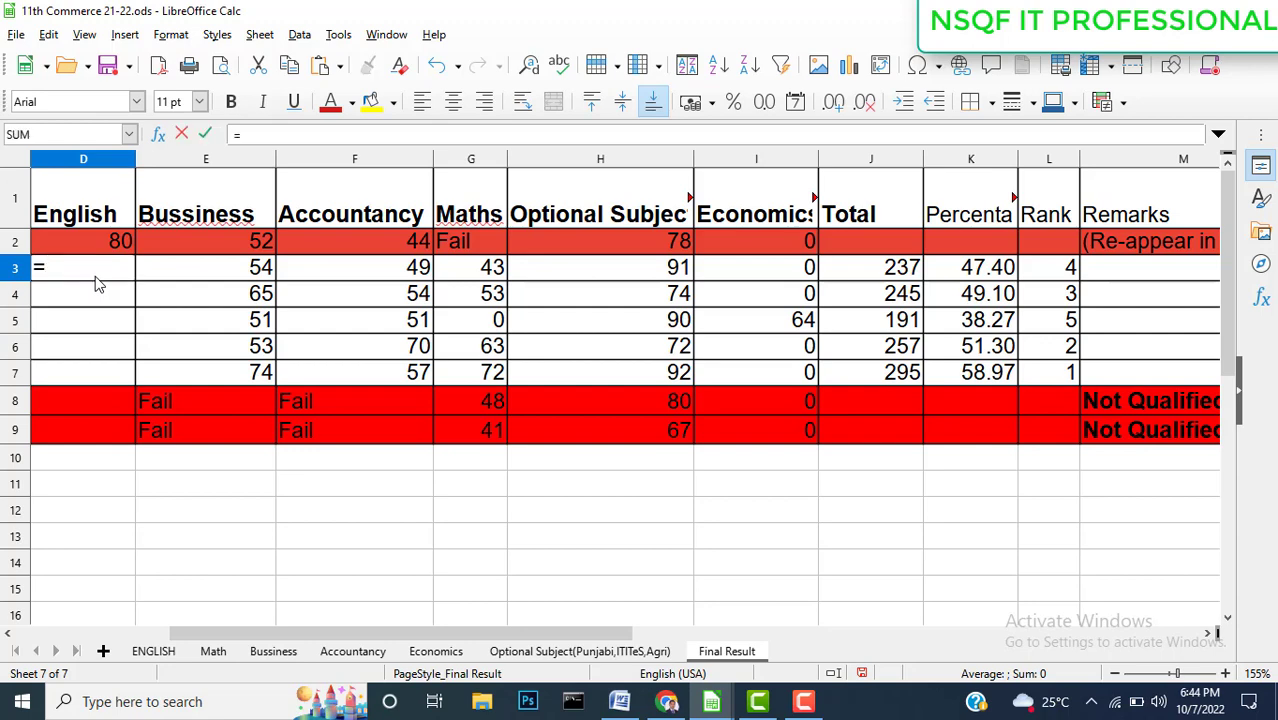
pyautogui.write('$e')
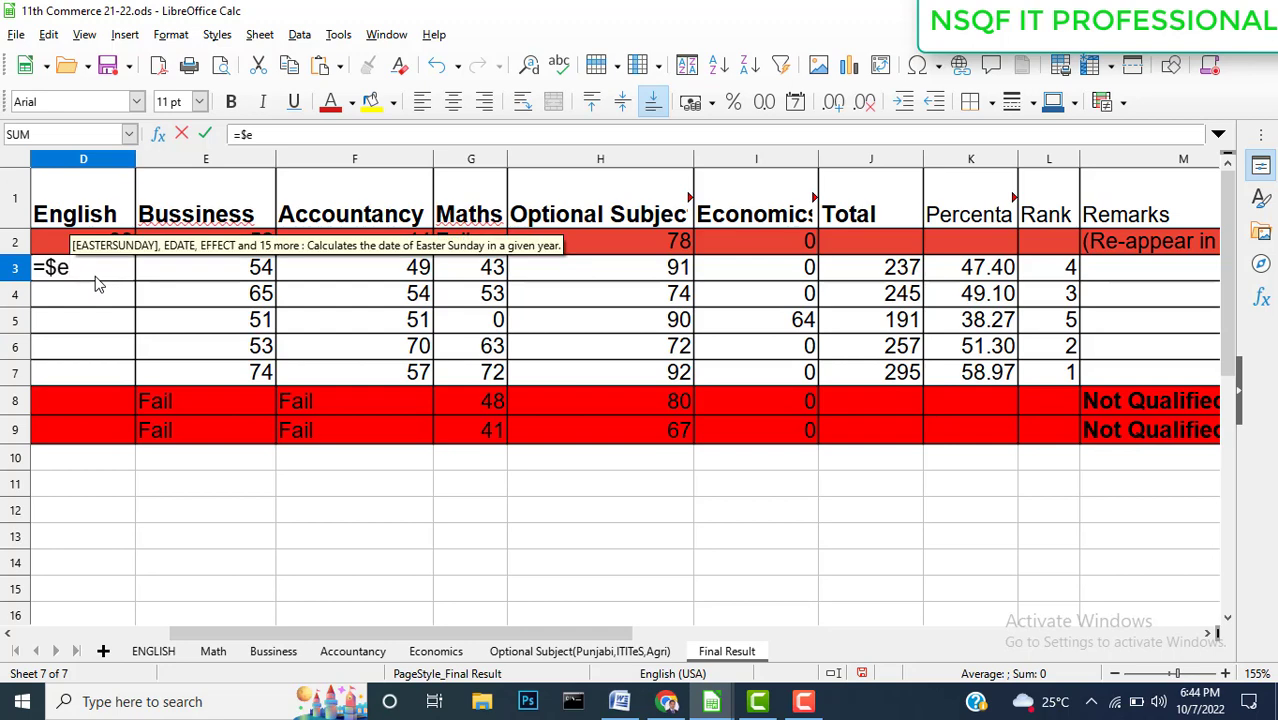
pyautogui.press('BackSpace')
pyautogui.write('ENGLIS')
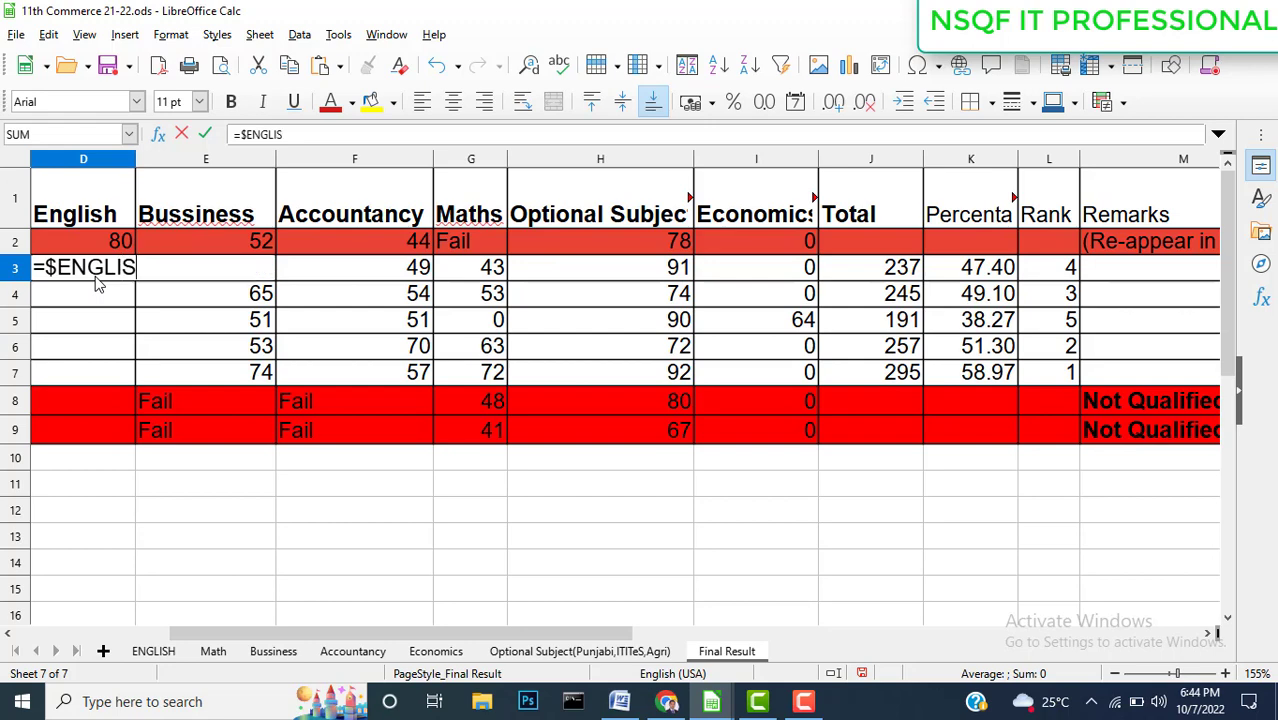
pyautogui.write('H.')
pyautogui.write('N5')
pyautogui.press('Return')
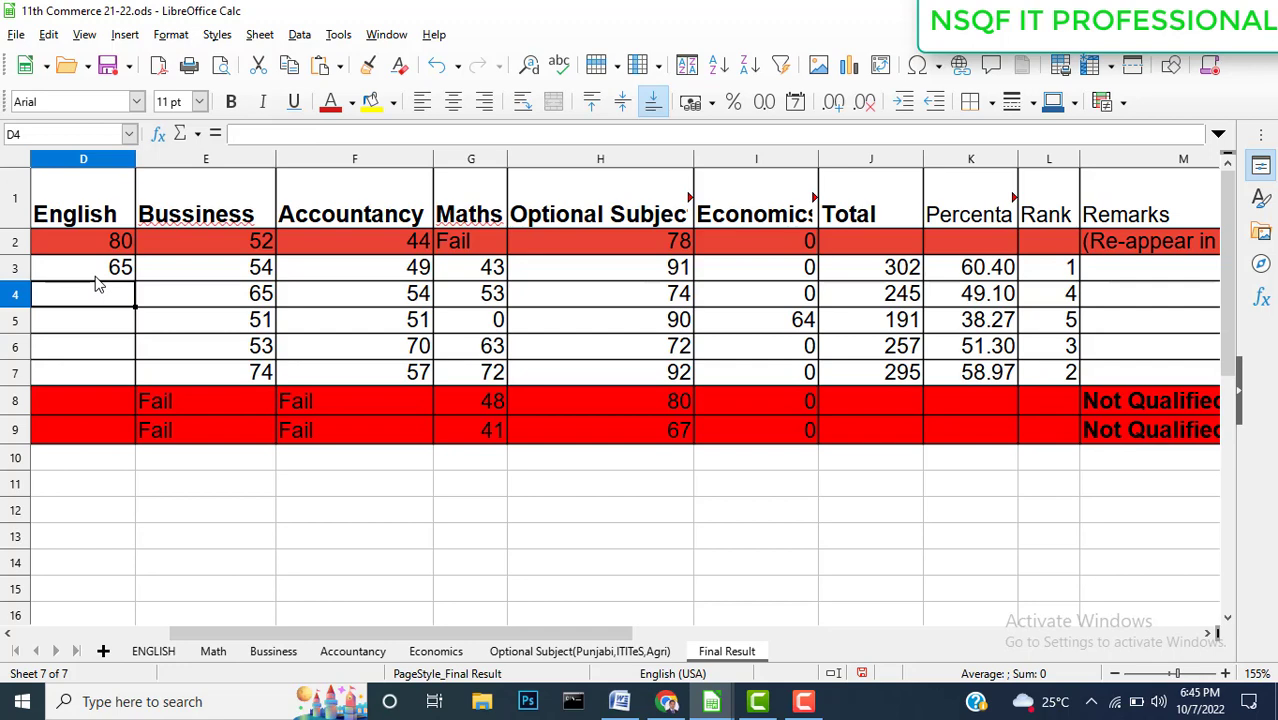
pyautogui.click(117, 268)
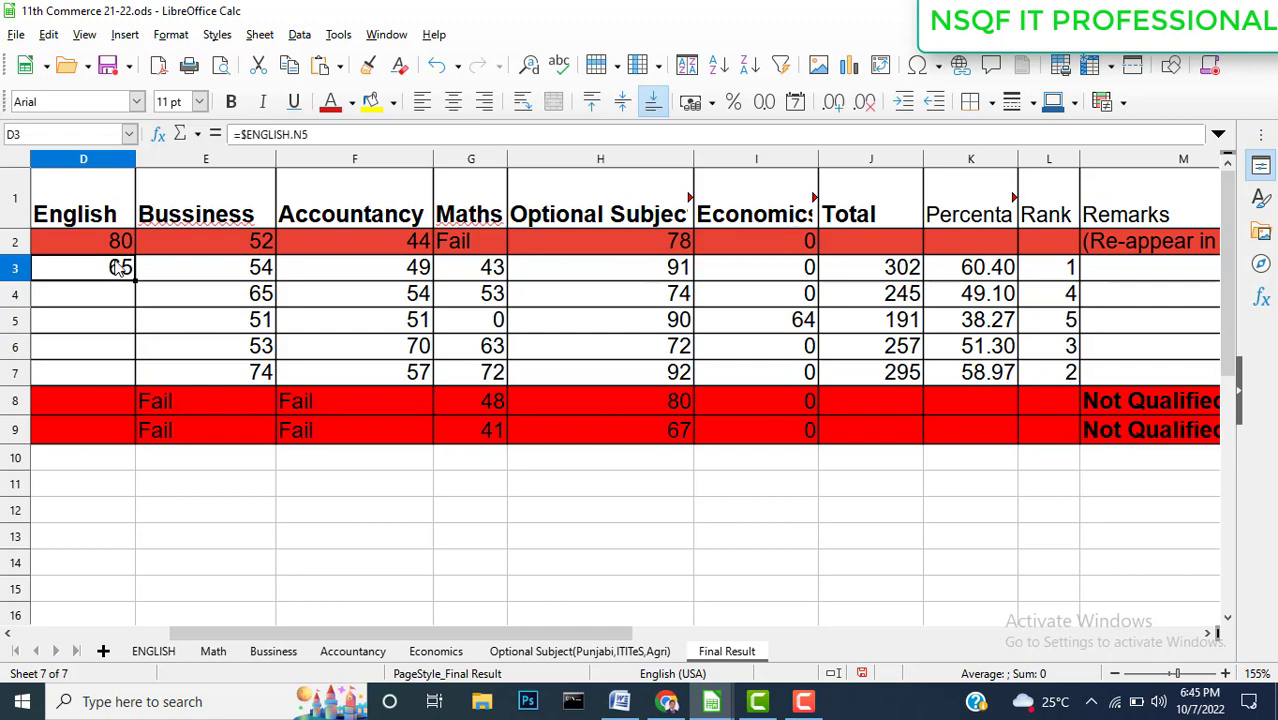
# Check source cell N5 in the ENGLISH sheet, and fill the D3 reference down to D9 in Final Result
pyautogui.click(155, 655)
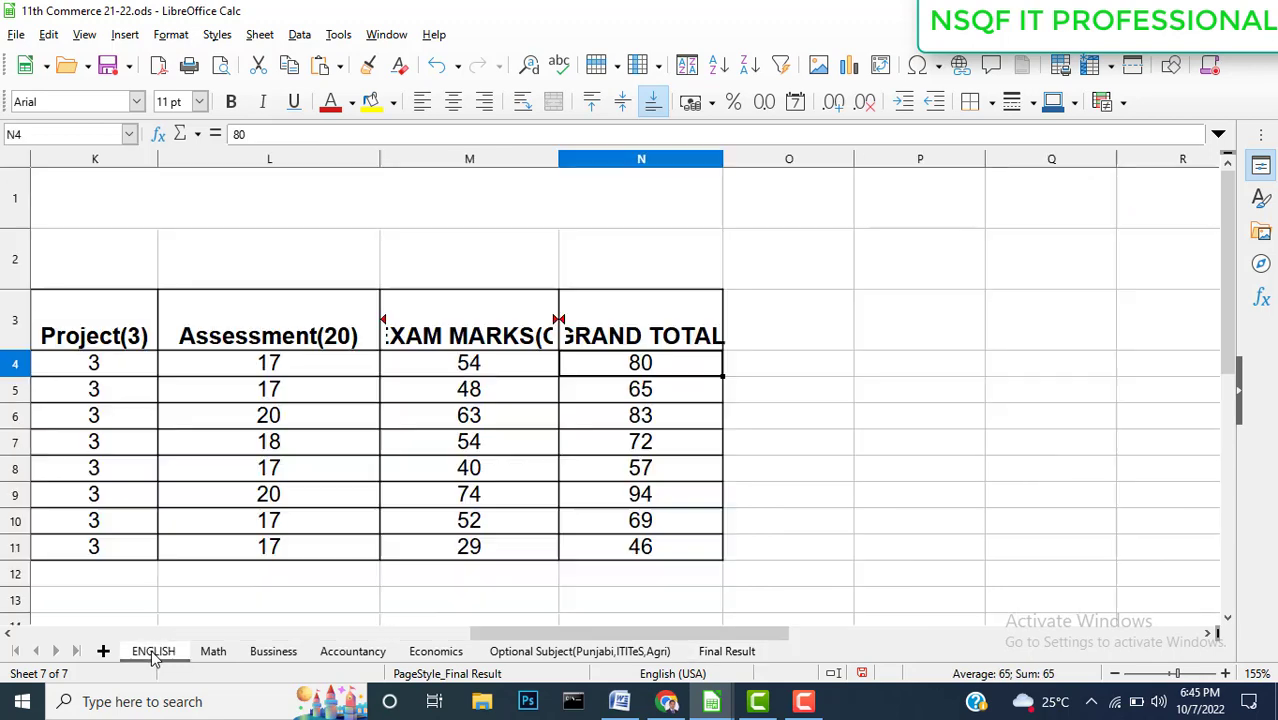
pyautogui.click(676, 393)
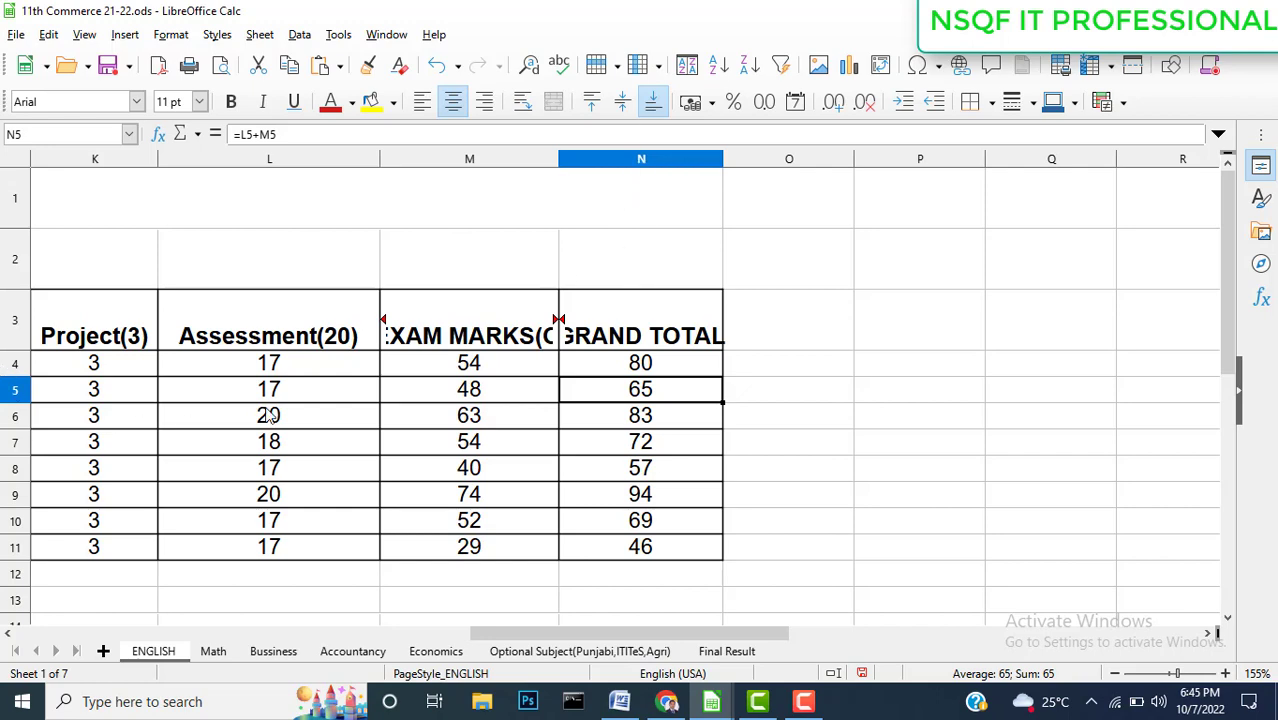
pyautogui.click(729, 651)
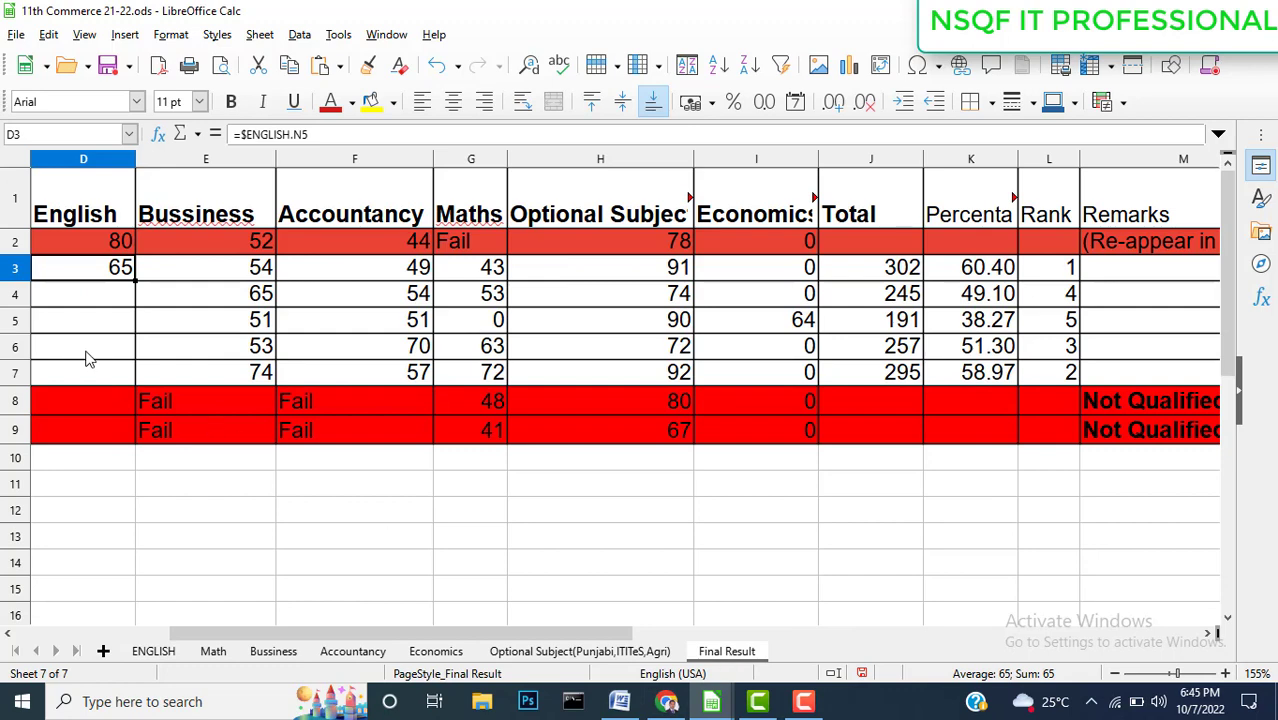
pyautogui.moveTo(137, 283); pyautogui.dragTo(124, 437)
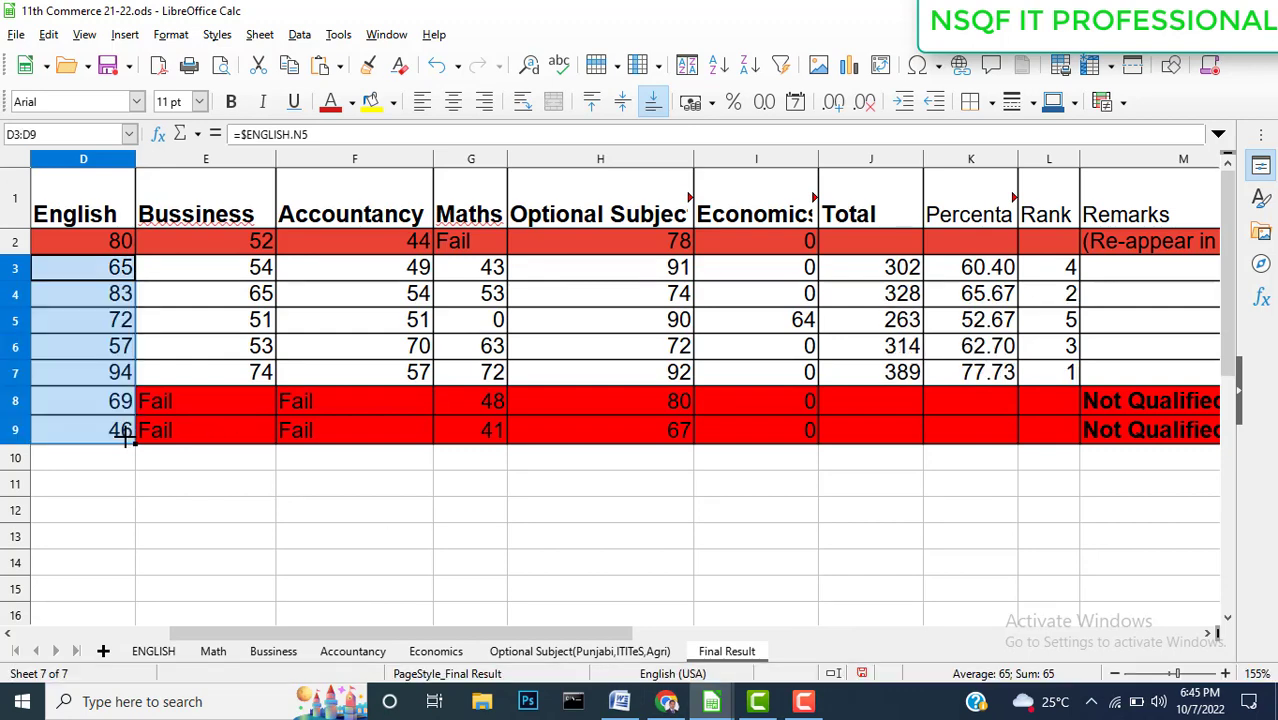
# Look across row 7 of Final Result as far as Remarks, and examine the total formula in J3
pyautogui.click(340, 376)
pyautogui.press('Right')
pyautogui.press('Right')
pyautogui.press('Right')
pyautogui.press('Right')
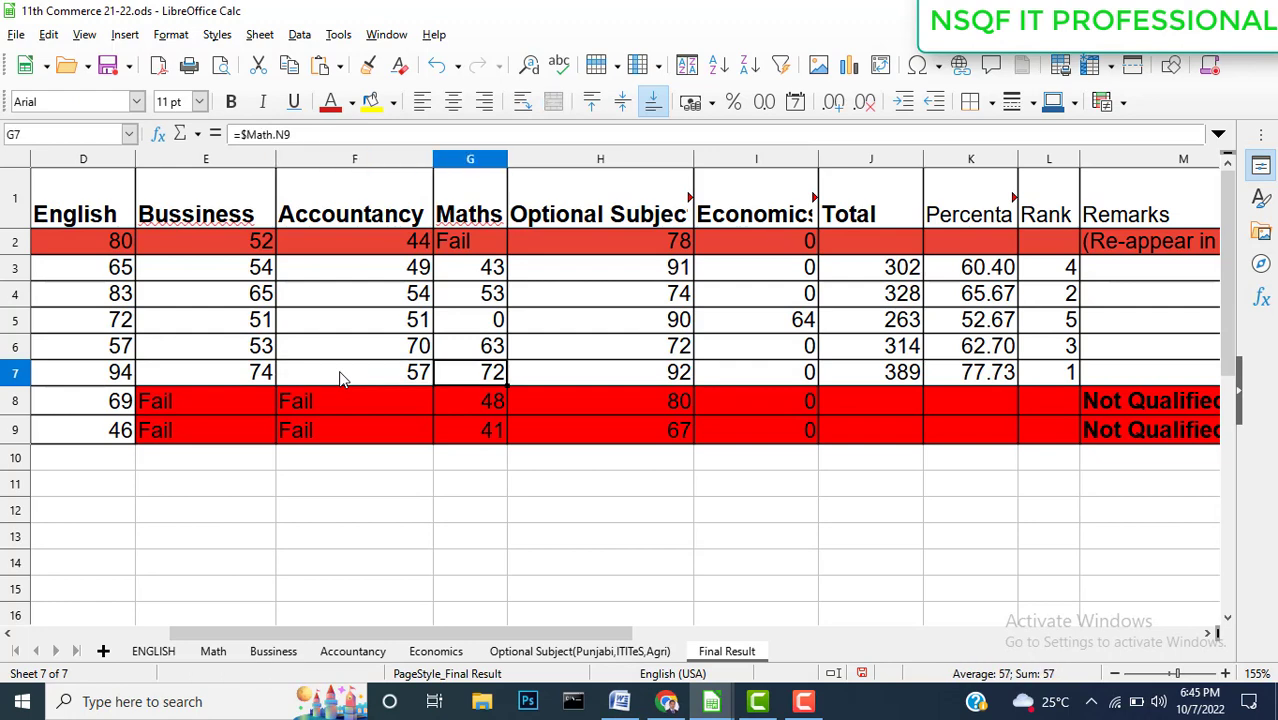
pyautogui.press('Right')
pyautogui.press('Right')
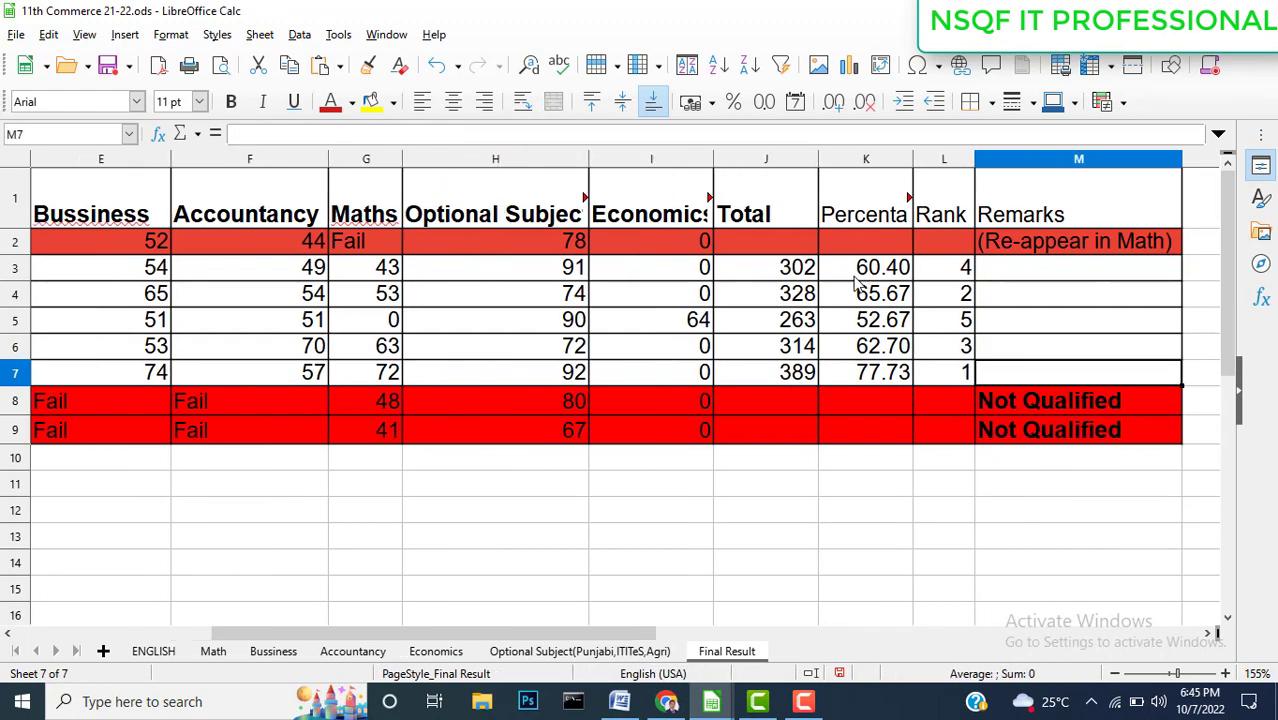
pyautogui.click(797, 268)
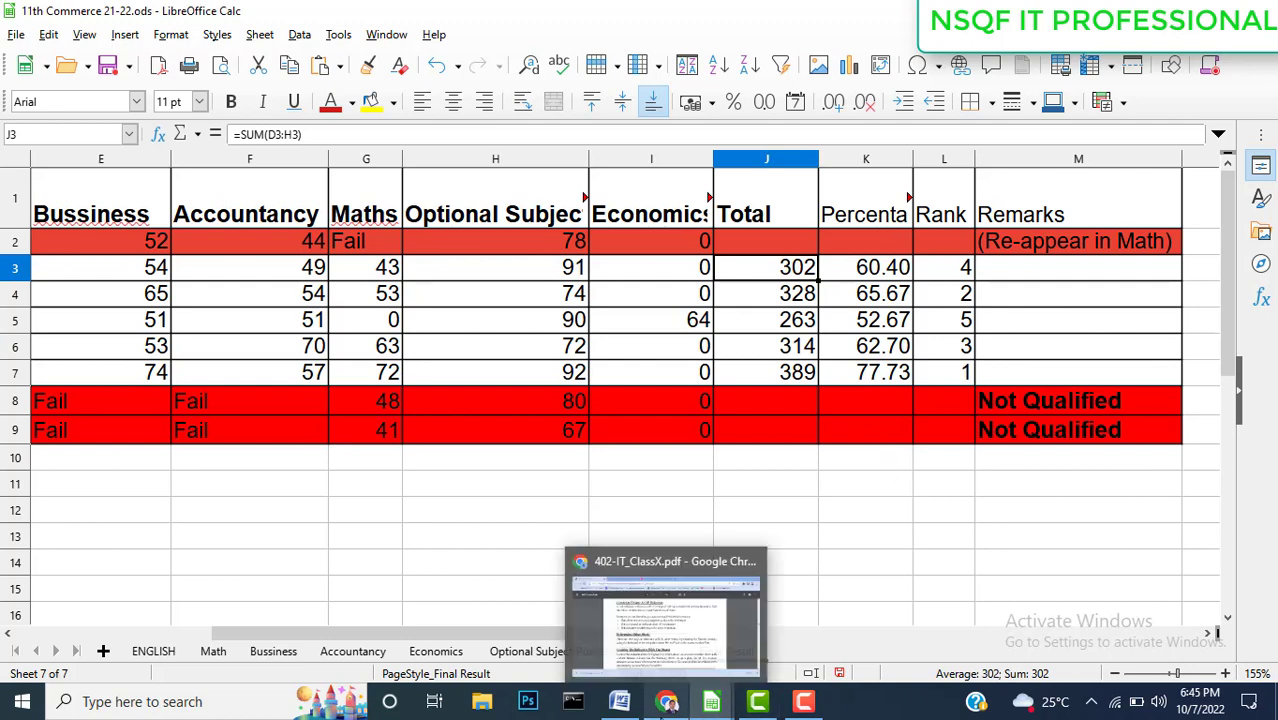
# Review the textbook's format for a keyboard-typed reference to another document, and open Sheet2 of the Untitled 2 spreadsheet
pyautogui.hotkey('alt', 'Tab')
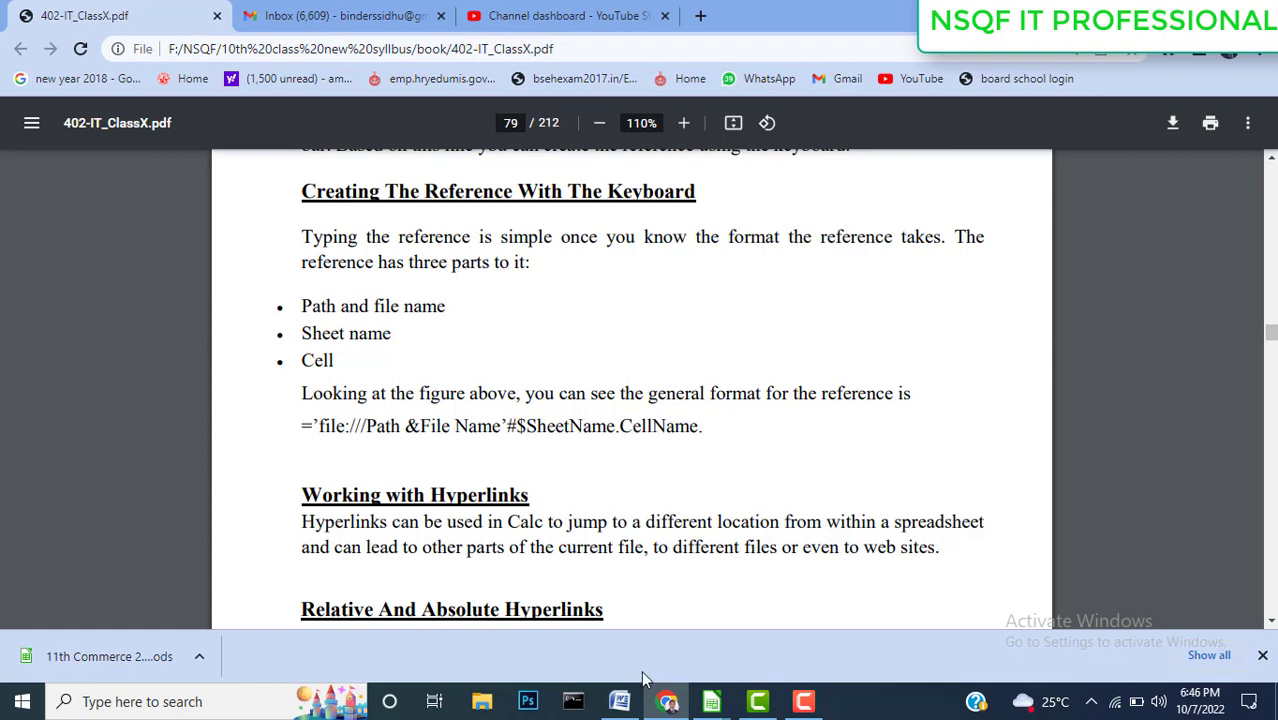
pyautogui.moveTo(713, 705)
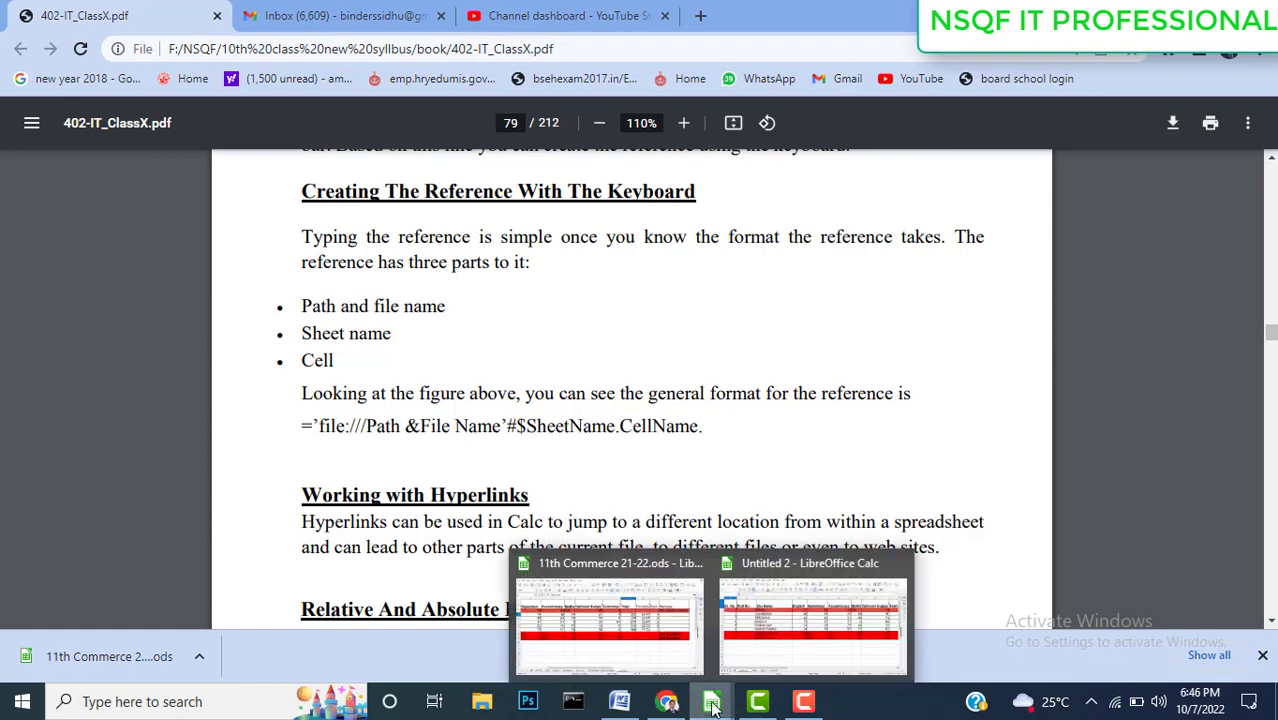
pyautogui.click(770, 642)
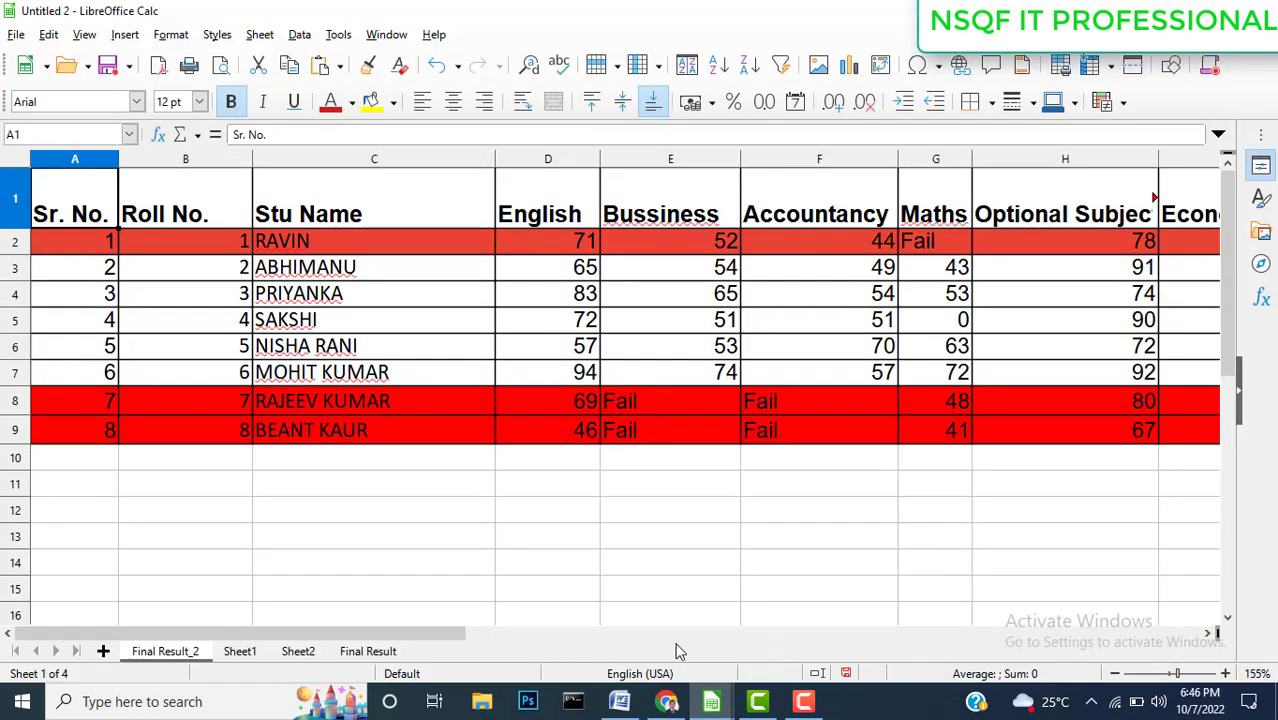
pyautogui.click(296, 652)
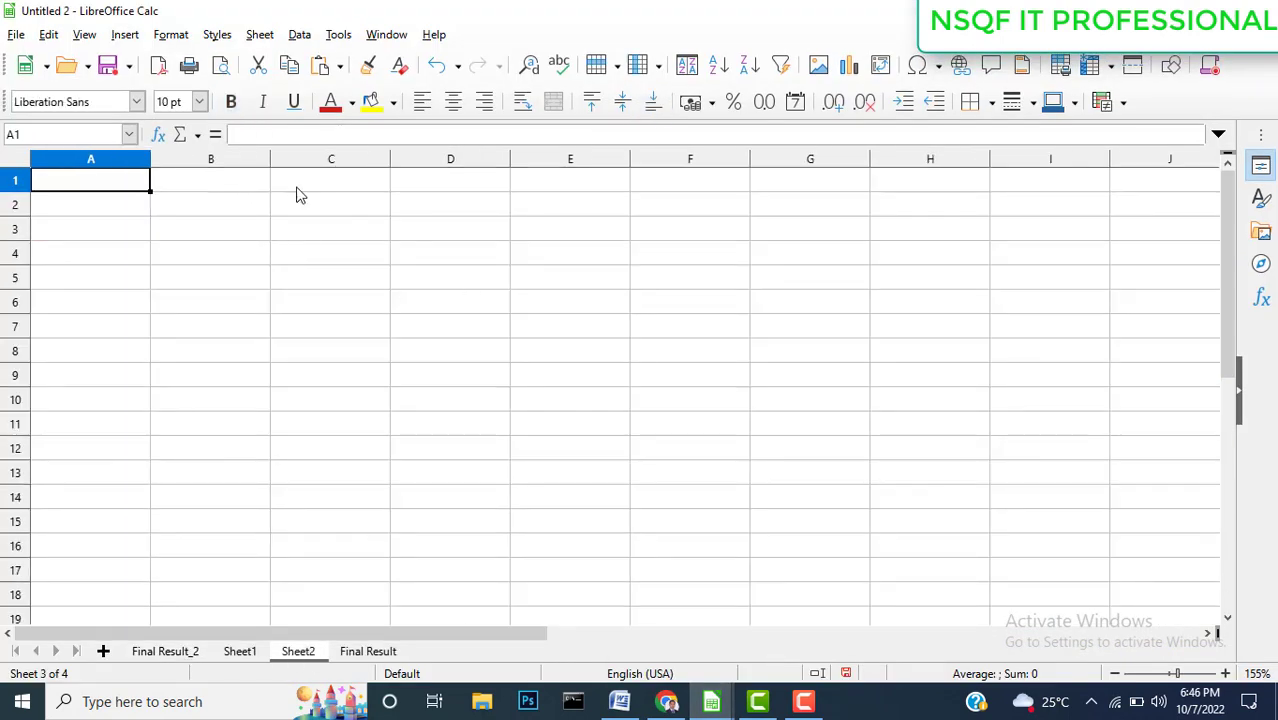
# Enter in cell B1 of Sheet2 a reference to cell J3 of the Final Result sheet in 11th Commerce 21-22.ods
pyautogui.click(251, 191)
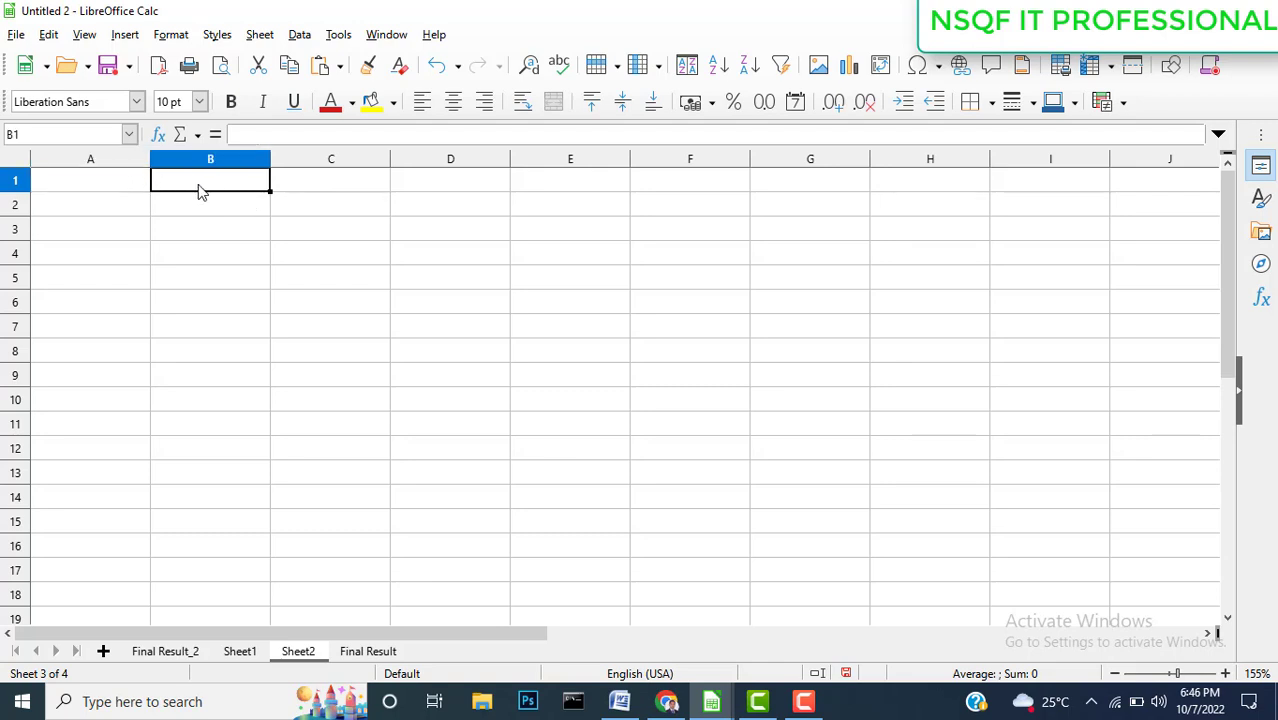
pyautogui.write('=')
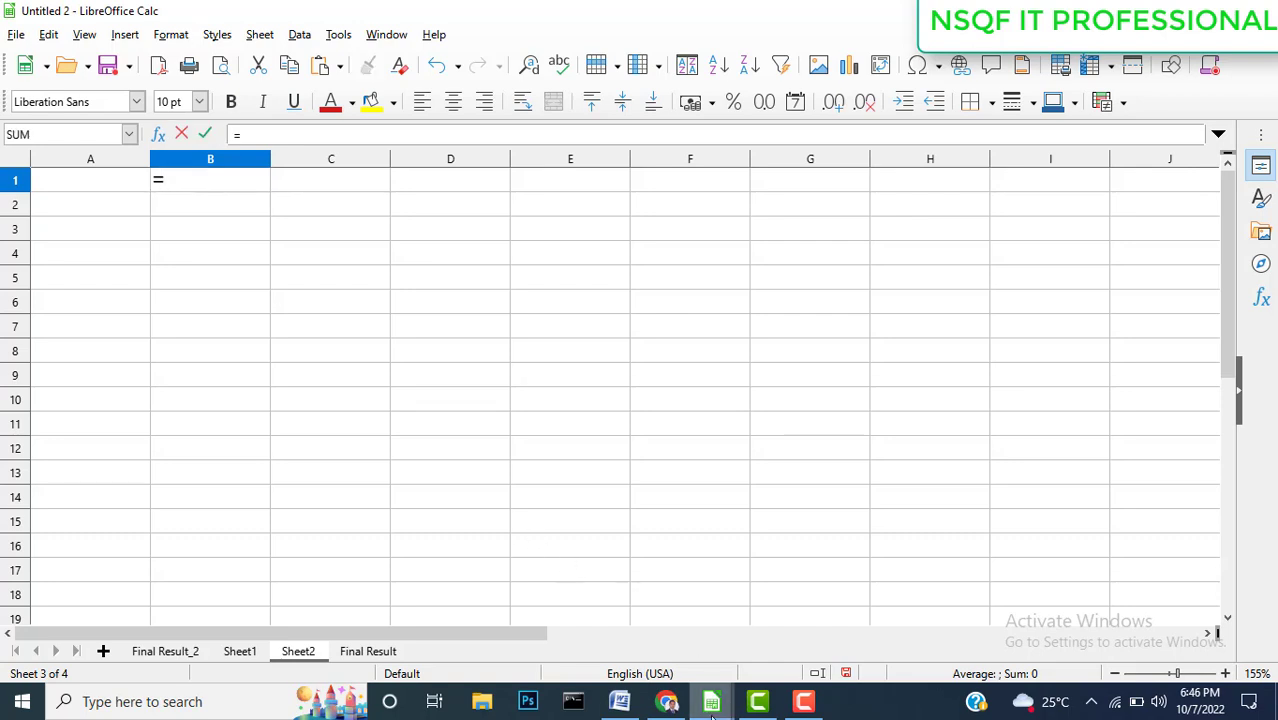
pyautogui.moveTo(709, 706)
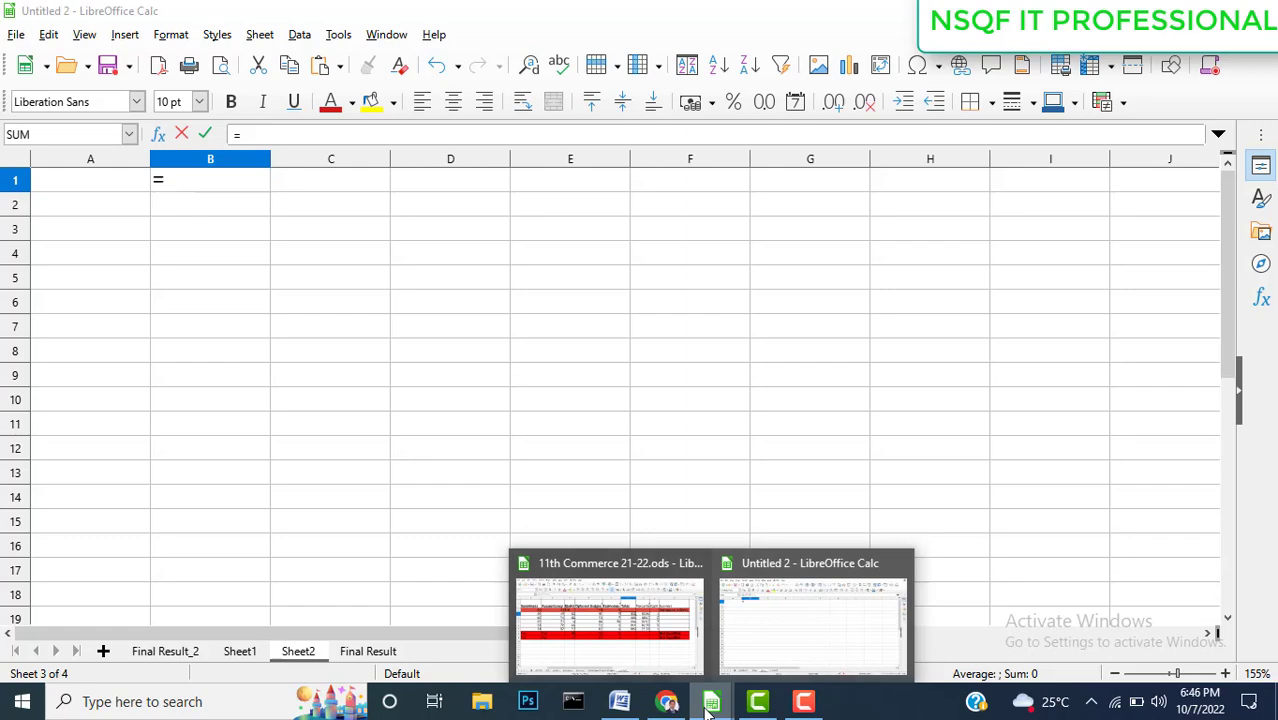
pyautogui.click(639, 649)
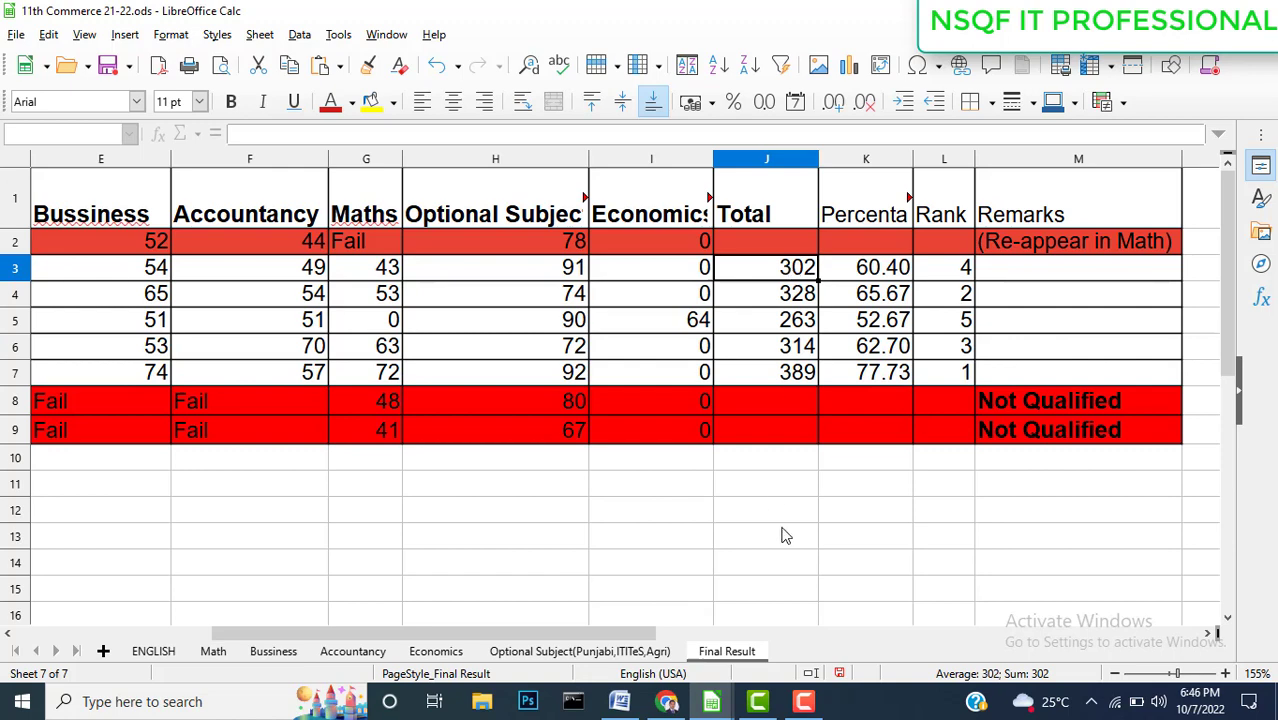
pyautogui.moveTo(712, 705)
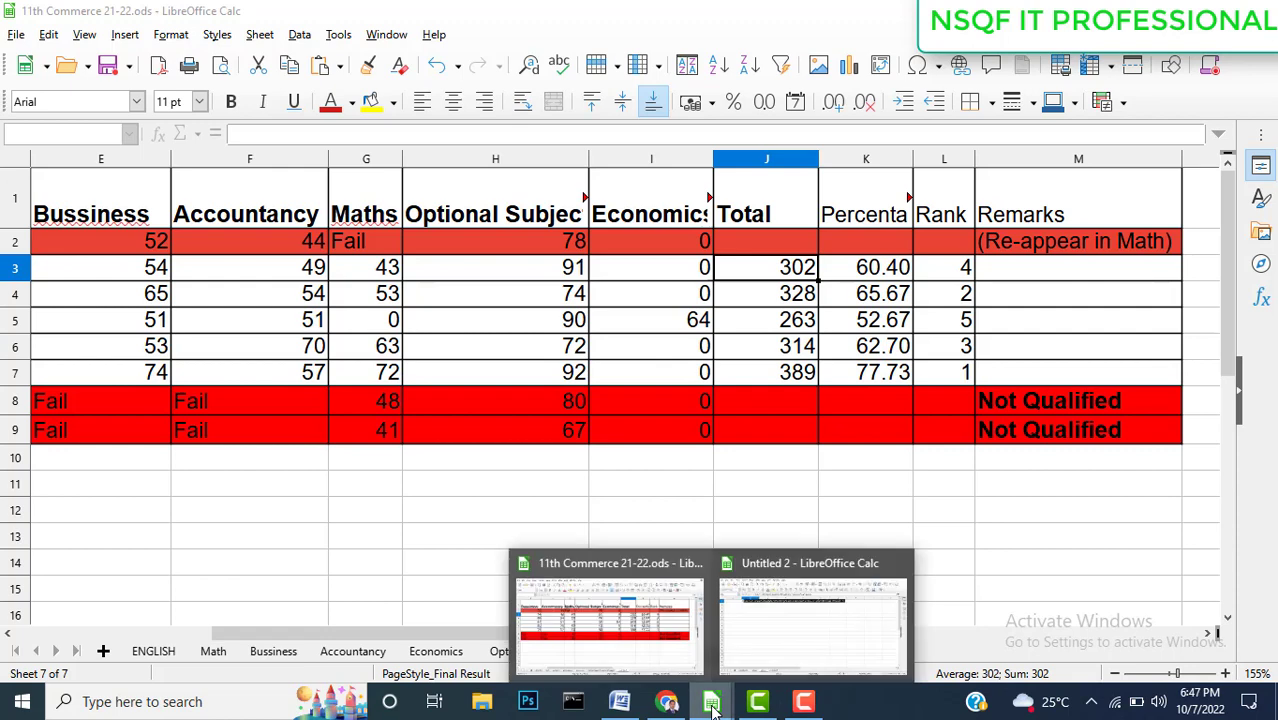
pyautogui.click(802, 640)
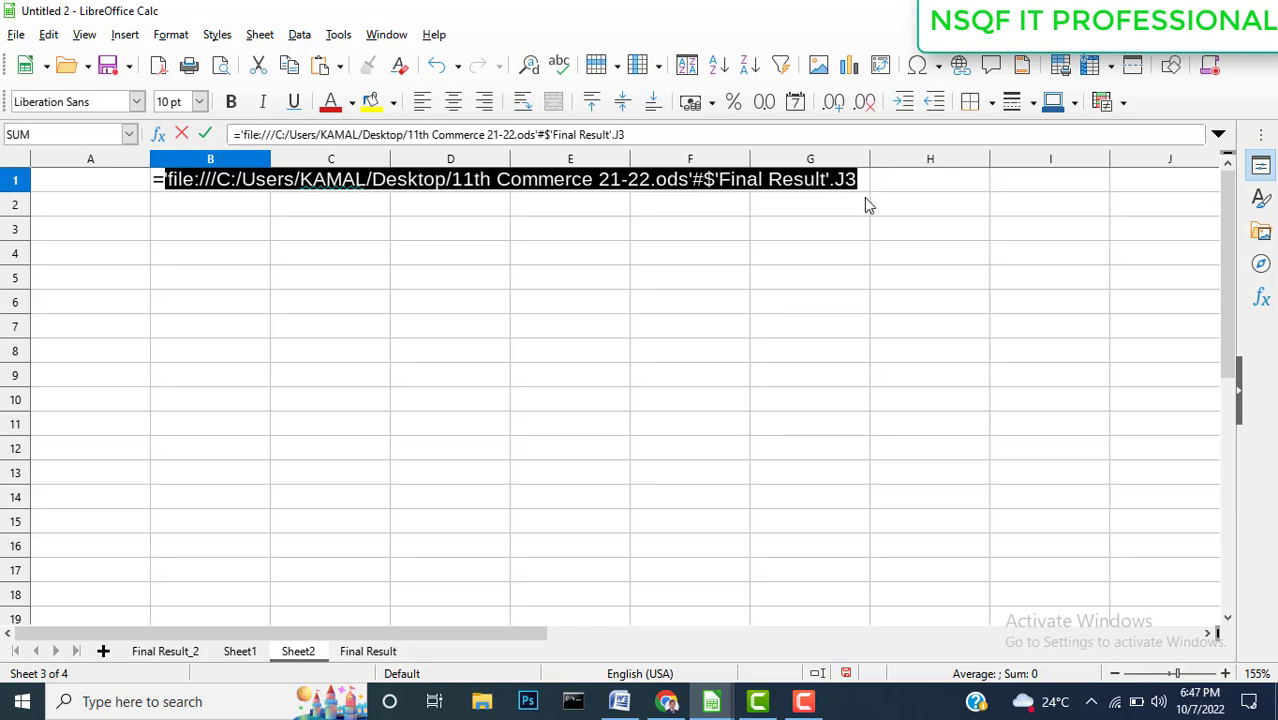
pyautogui.press('Return')
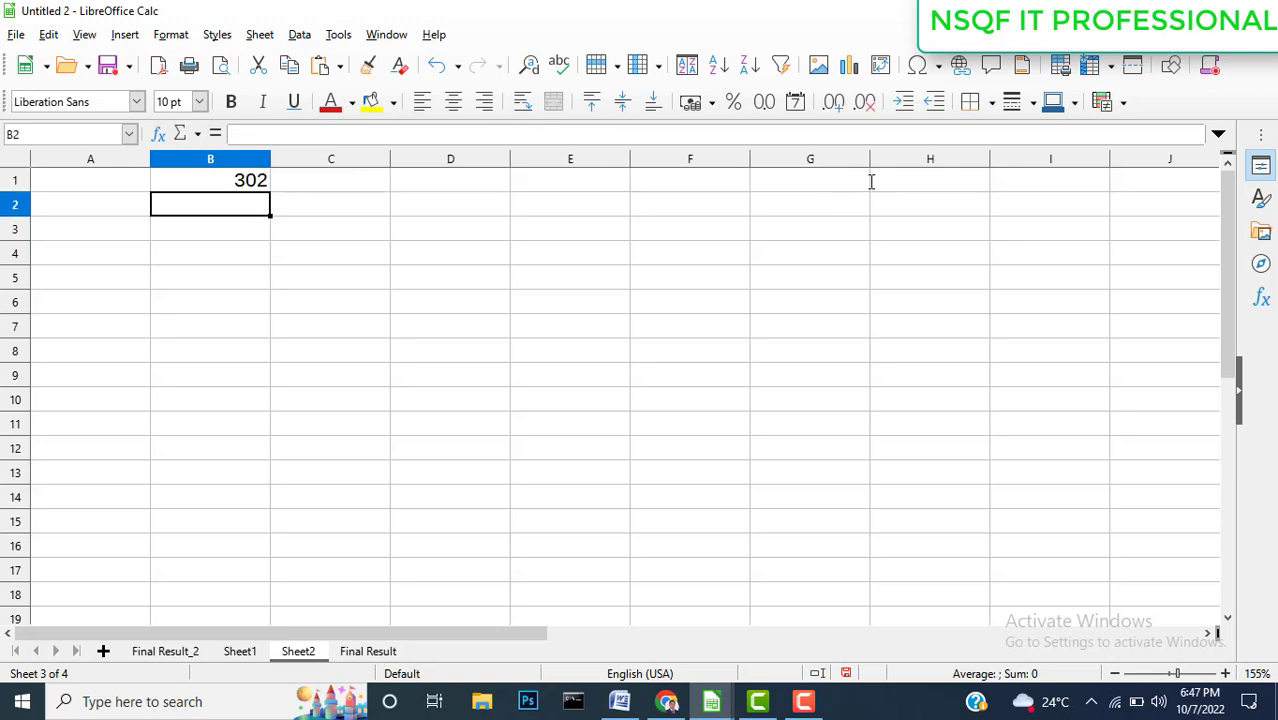
# Fill the external reference from B1 down to B6 in Sheet2, and check the formula in B1
pyautogui.click(234, 176)
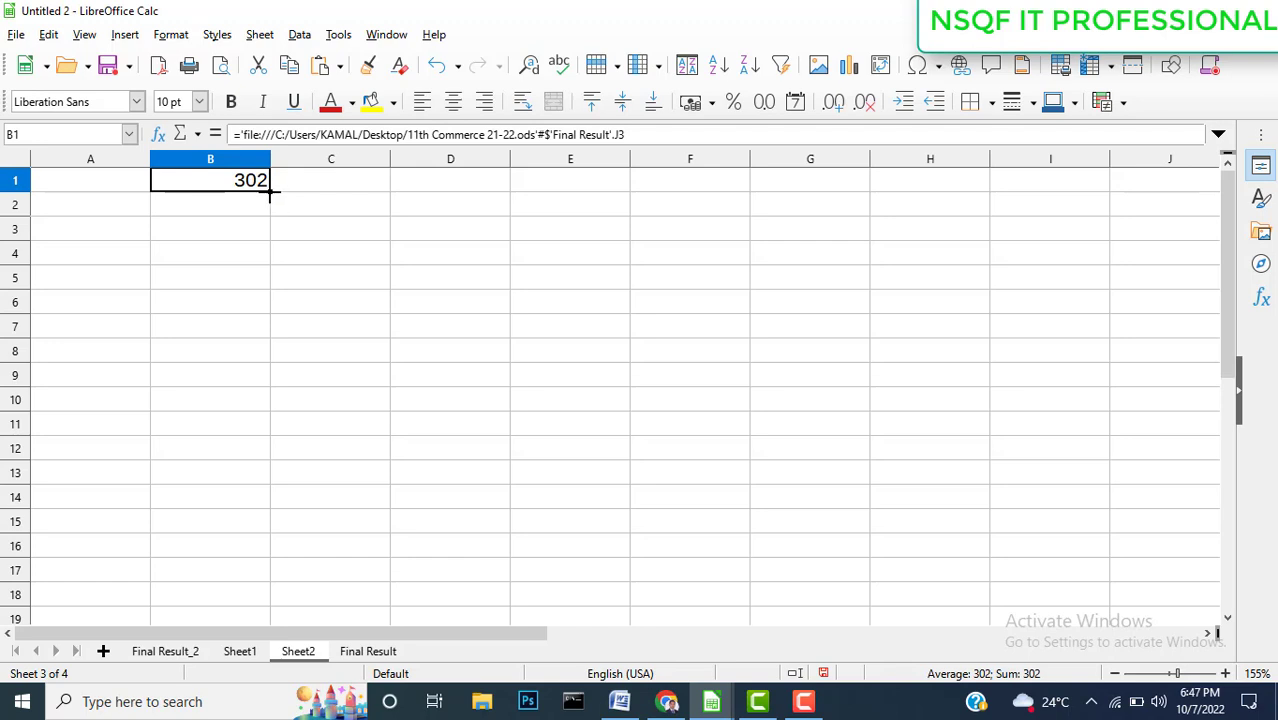
pyautogui.moveTo(269, 195); pyautogui.dragTo(270, 314)
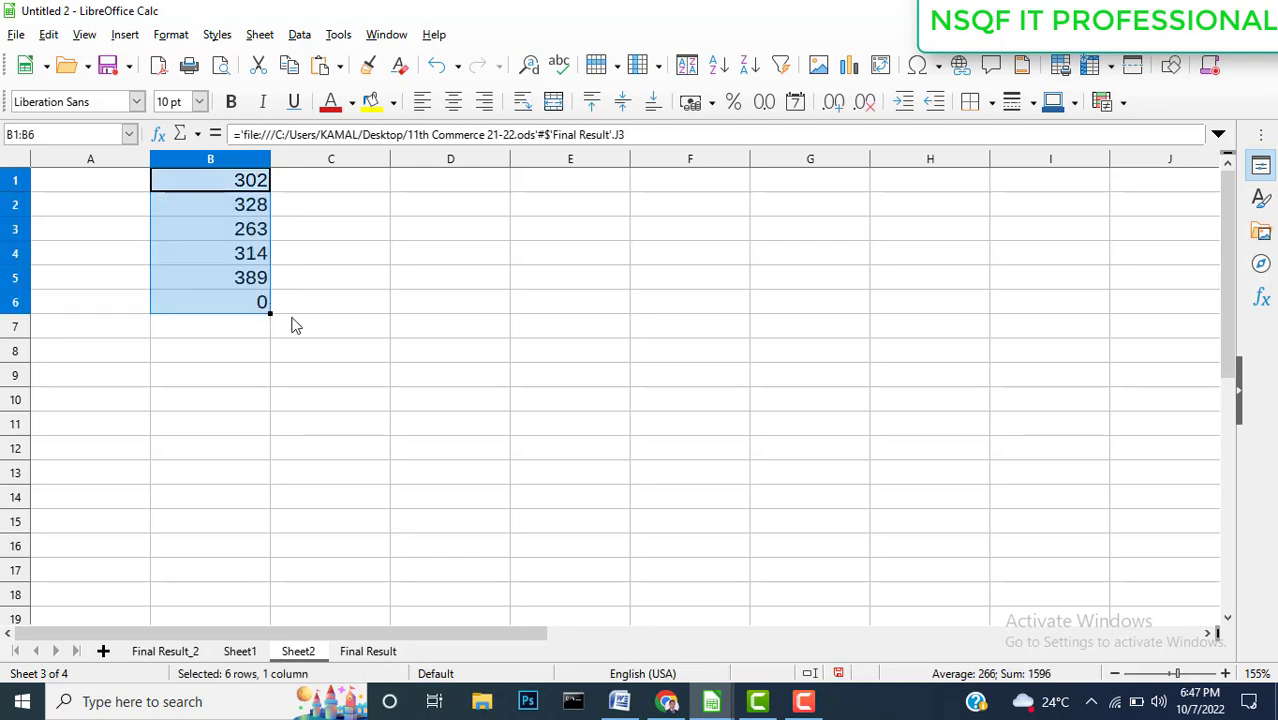
pyautogui.click(384, 312)
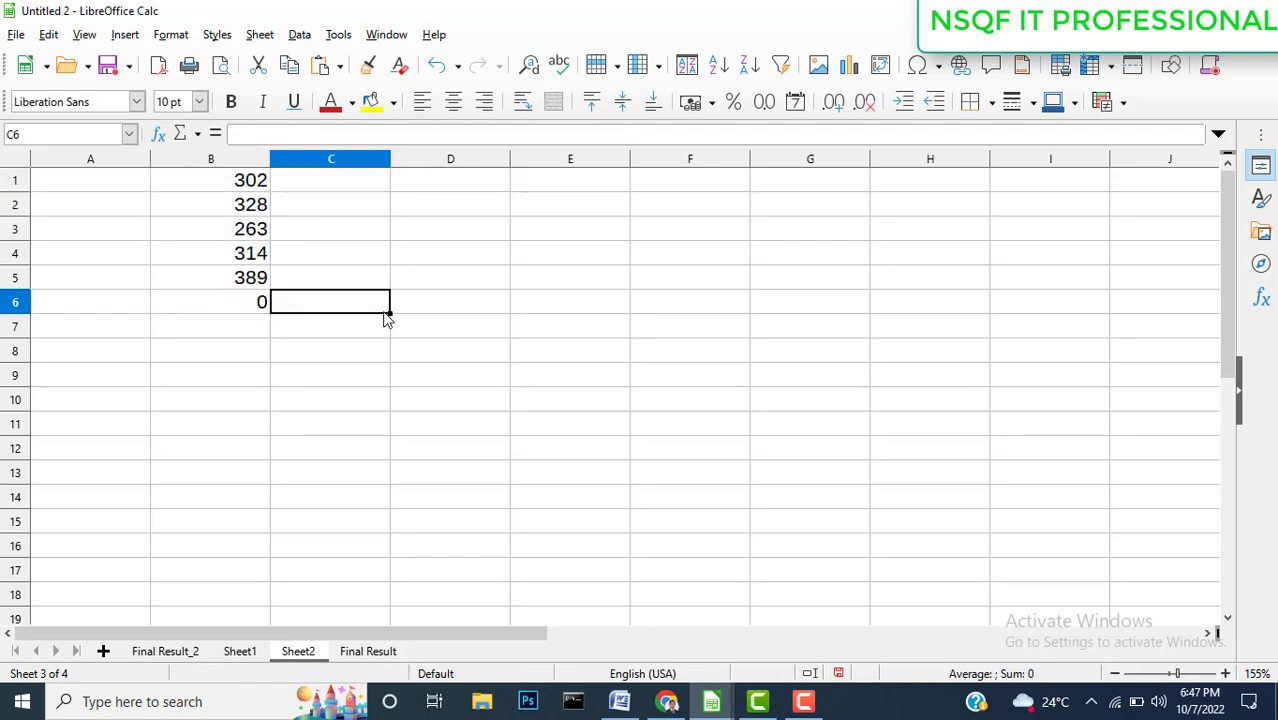
pyautogui.click(205, 187)
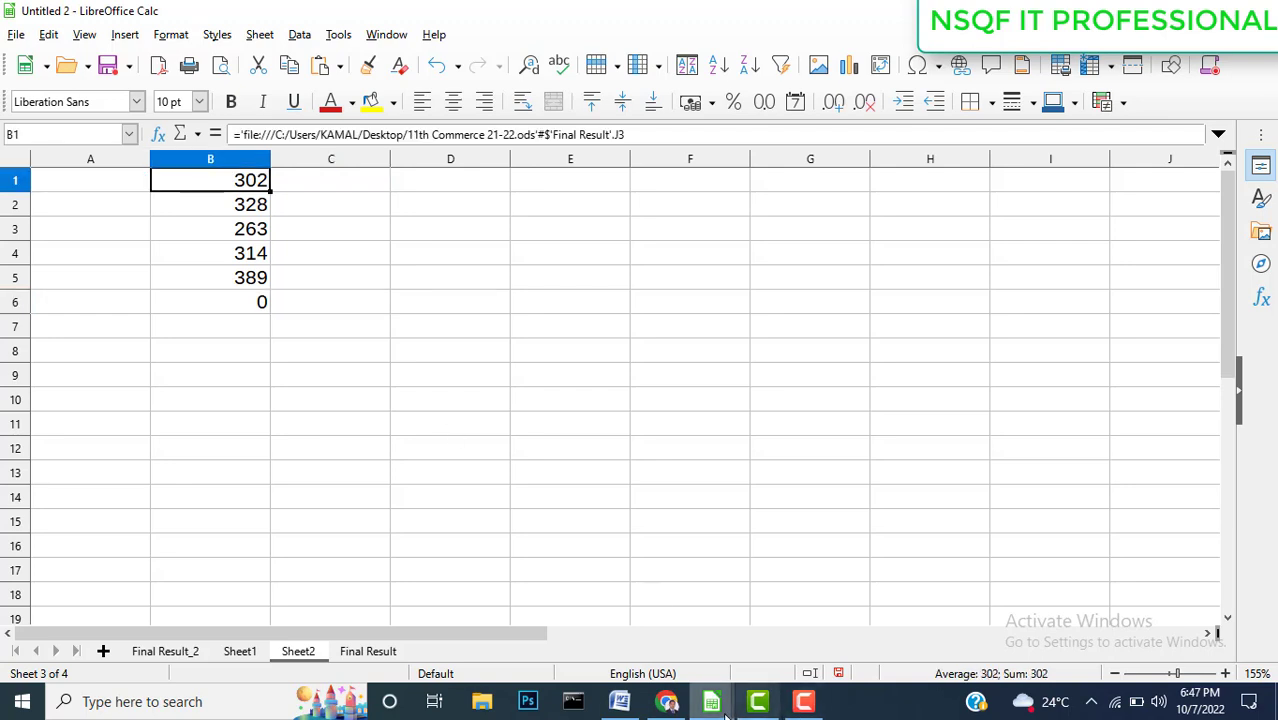
# Replace the total formula in cell J3 of the Final Result sheet in 11th Commerce 21-22.ods with 400
pyautogui.moveTo(711, 707)
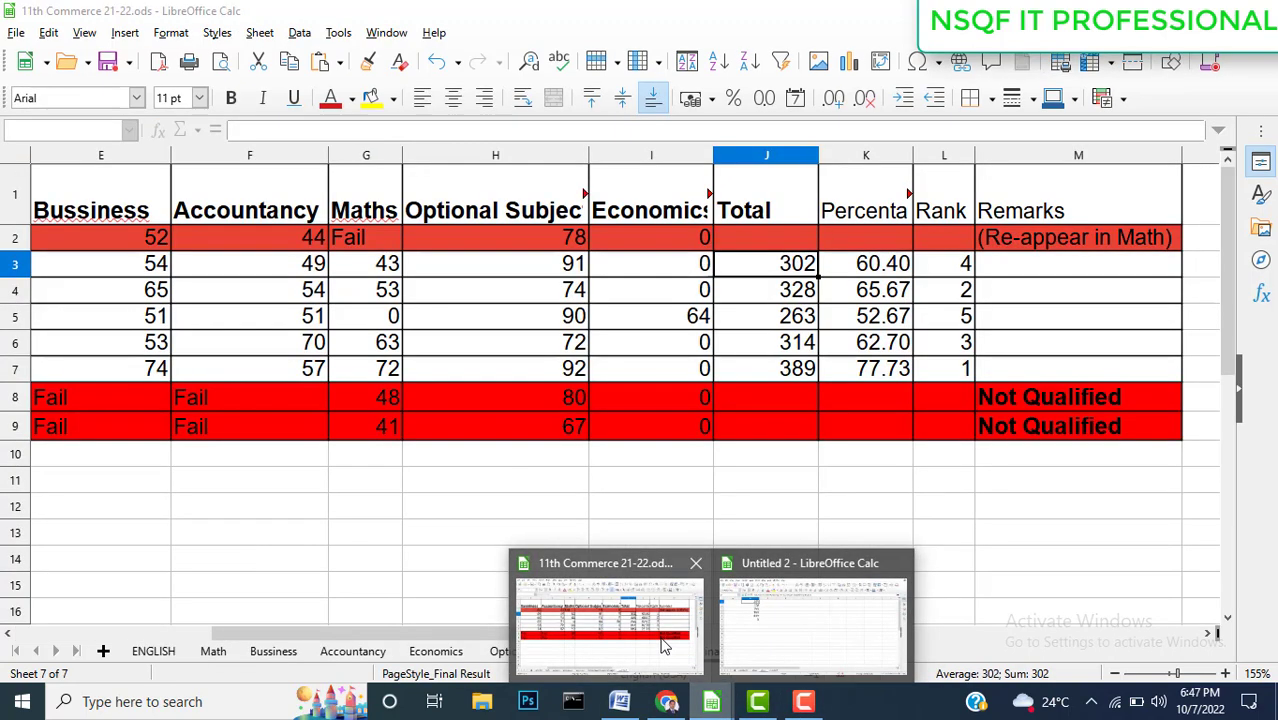
pyautogui.click(656, 640)
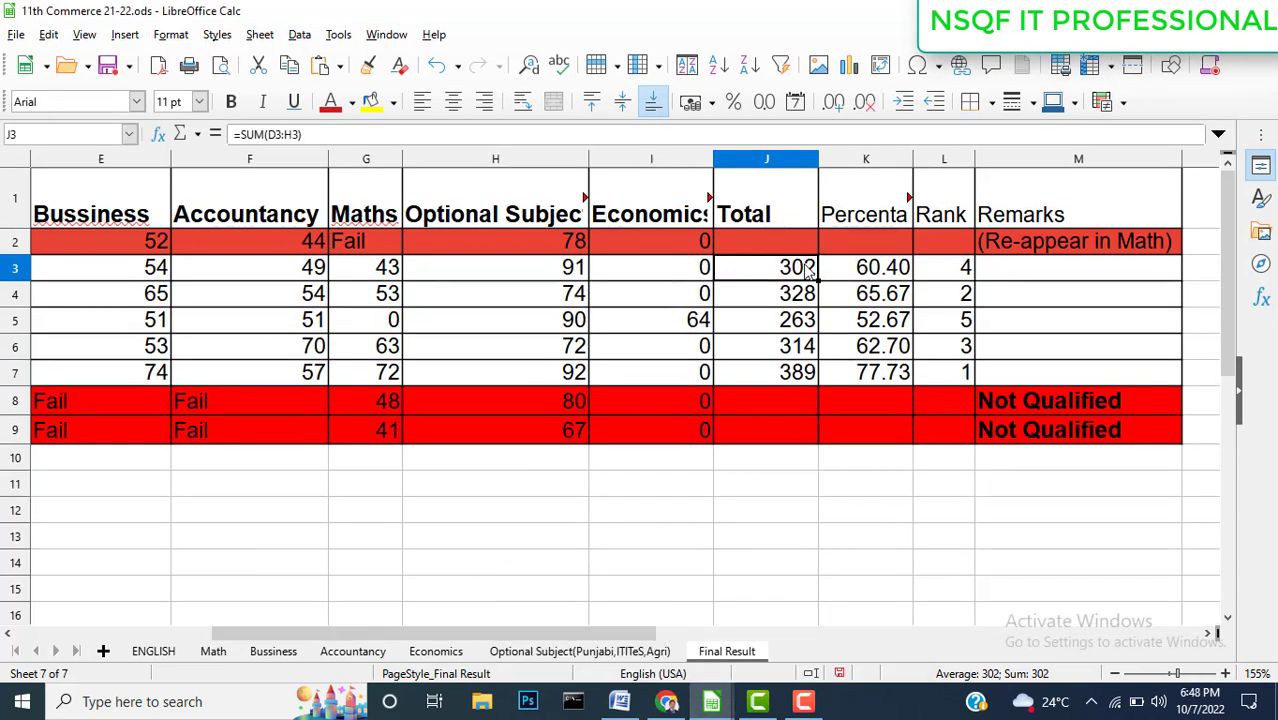
pyautogui.press('BackSpace')
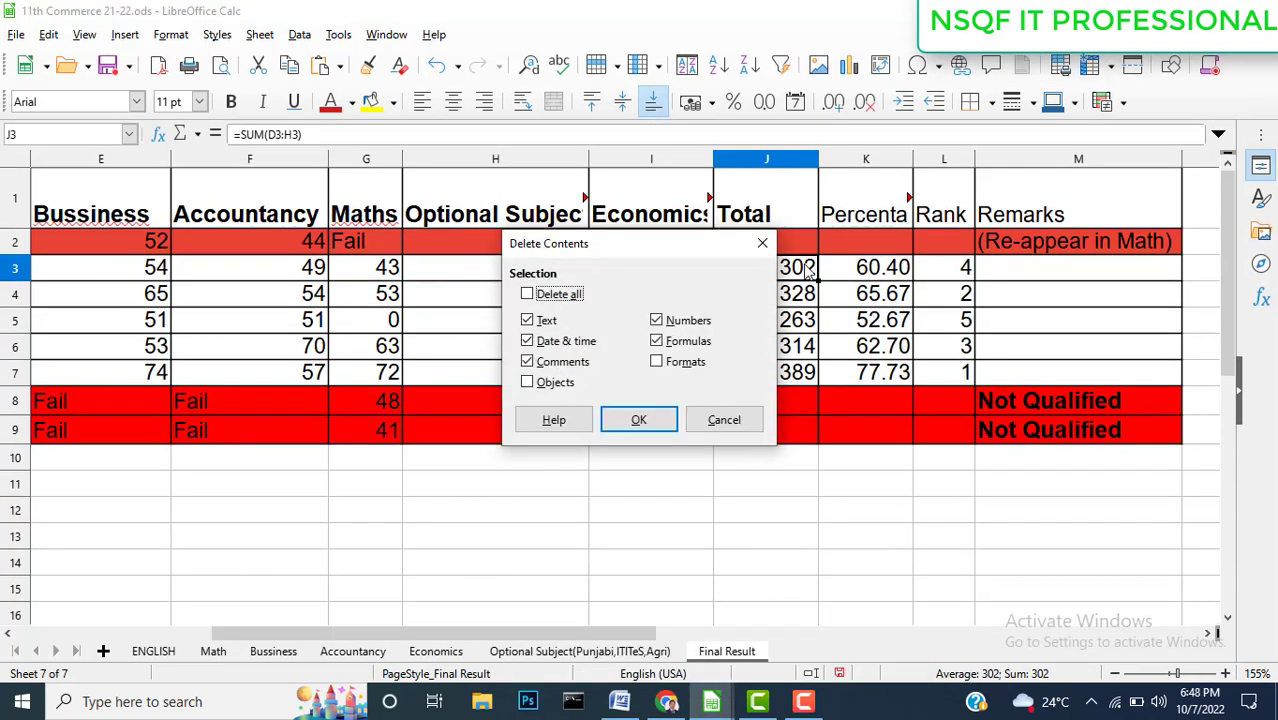
pyautogui.press('Return')
pyautogui.write('400')
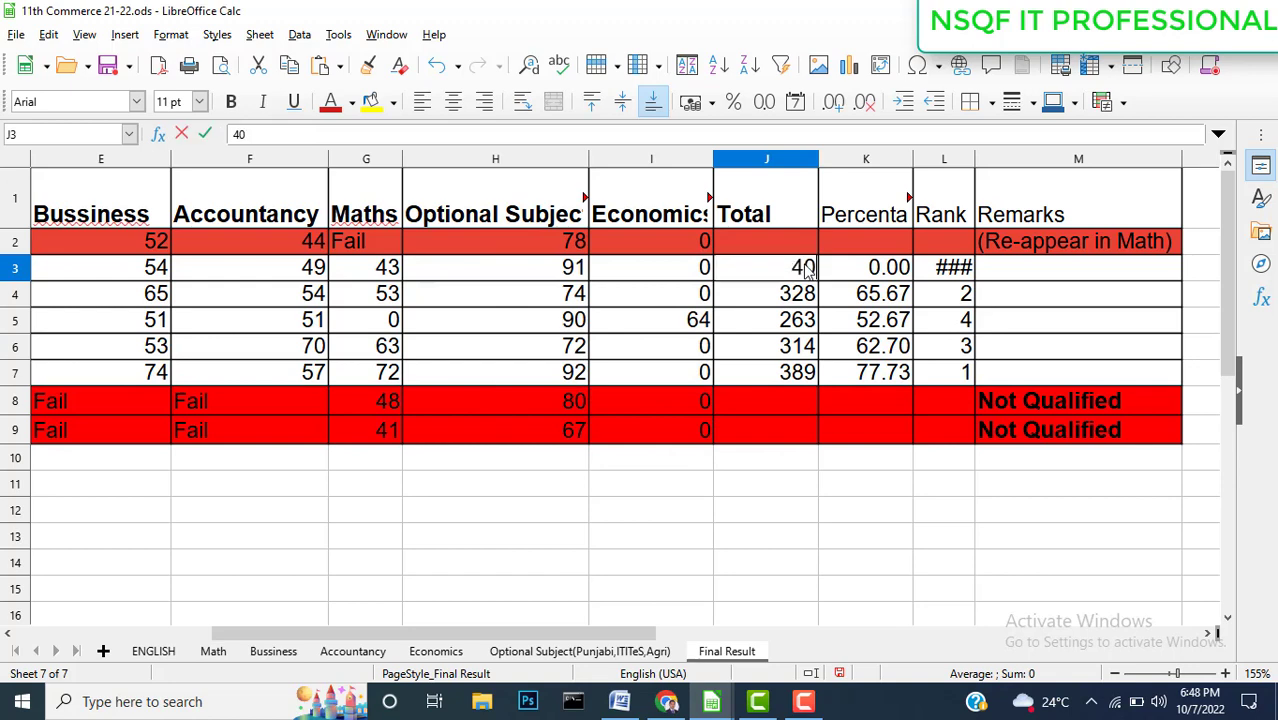
pyautogui.click(799, 457)
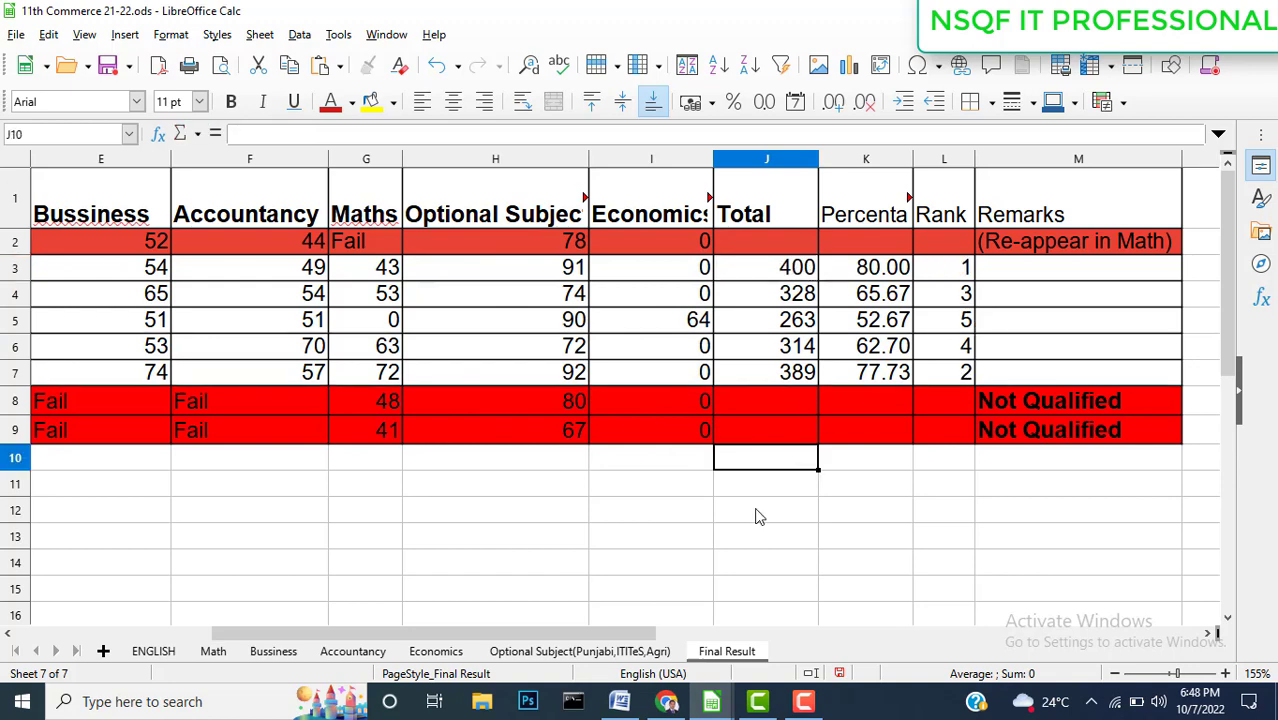
# Return to Sheet2 of Untitled 2, refill cell B1 from the reference in B2, and check B1's external reference
pyautogui.moveTo(712, 706)
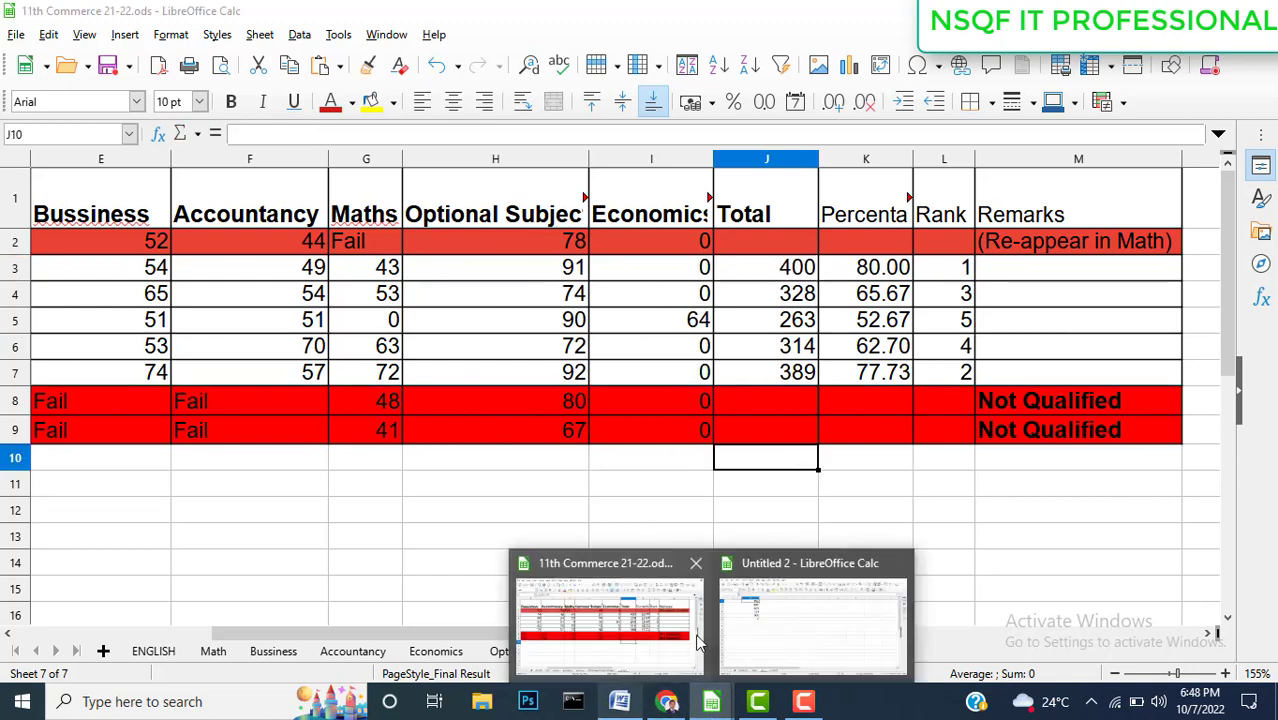
pyautogui.click(774, 640)
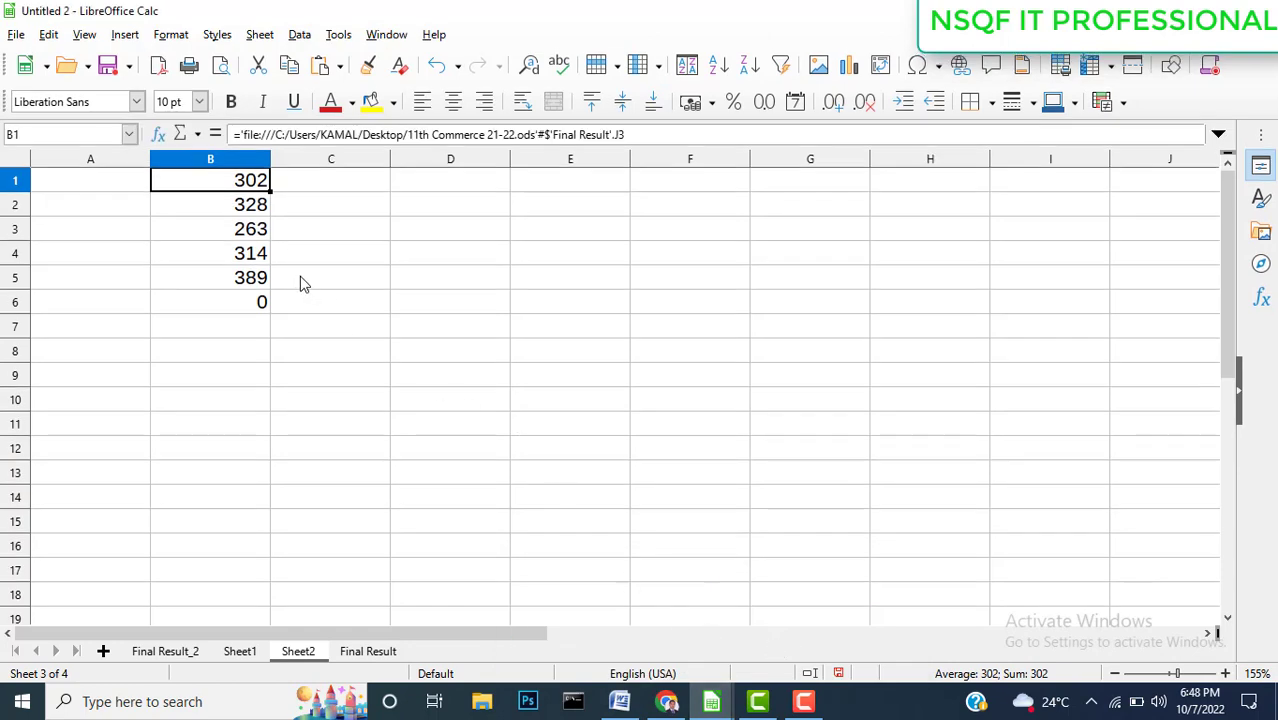
pyautogui.click(108, 66)
pyautogui.click(292, 205)
pyautogui.click(574, 550)
pyautogui.click(255, 212)
pyautogui.moveTo(270, 212); pyautogui.dragTo(270, 180)
pyautogui.click(315, 215)
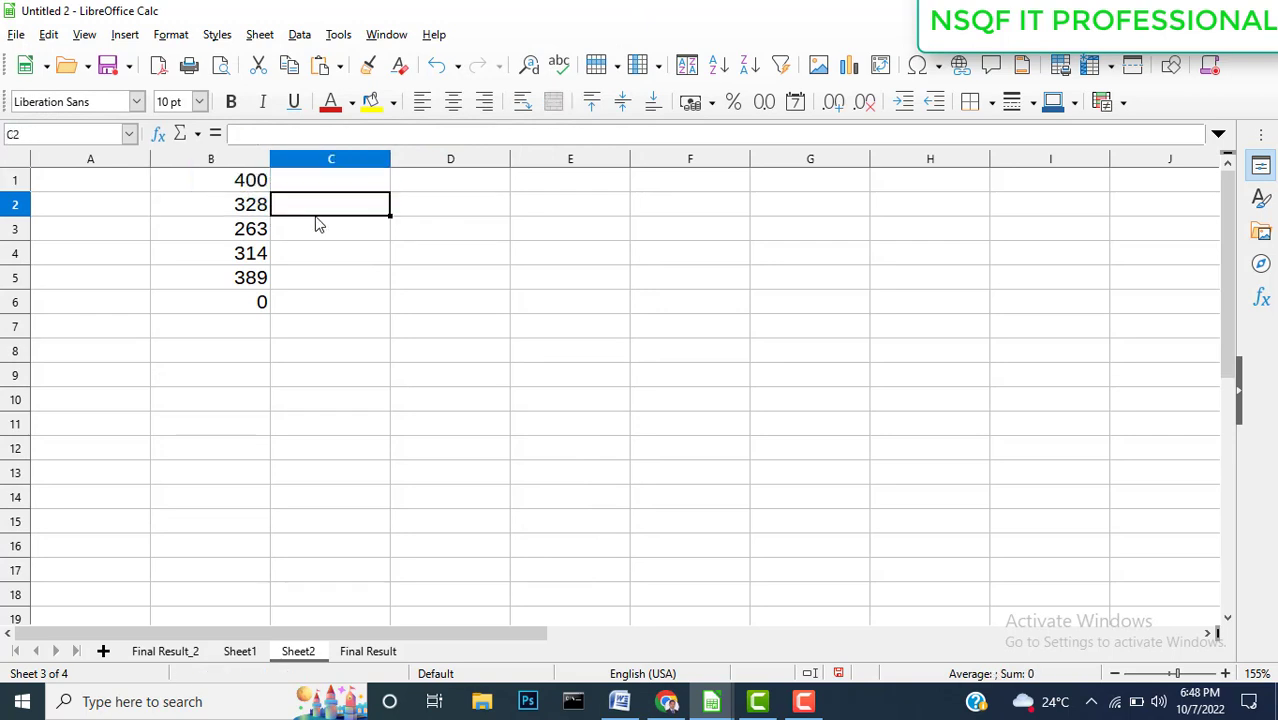
pyautogui.click(206, 187)
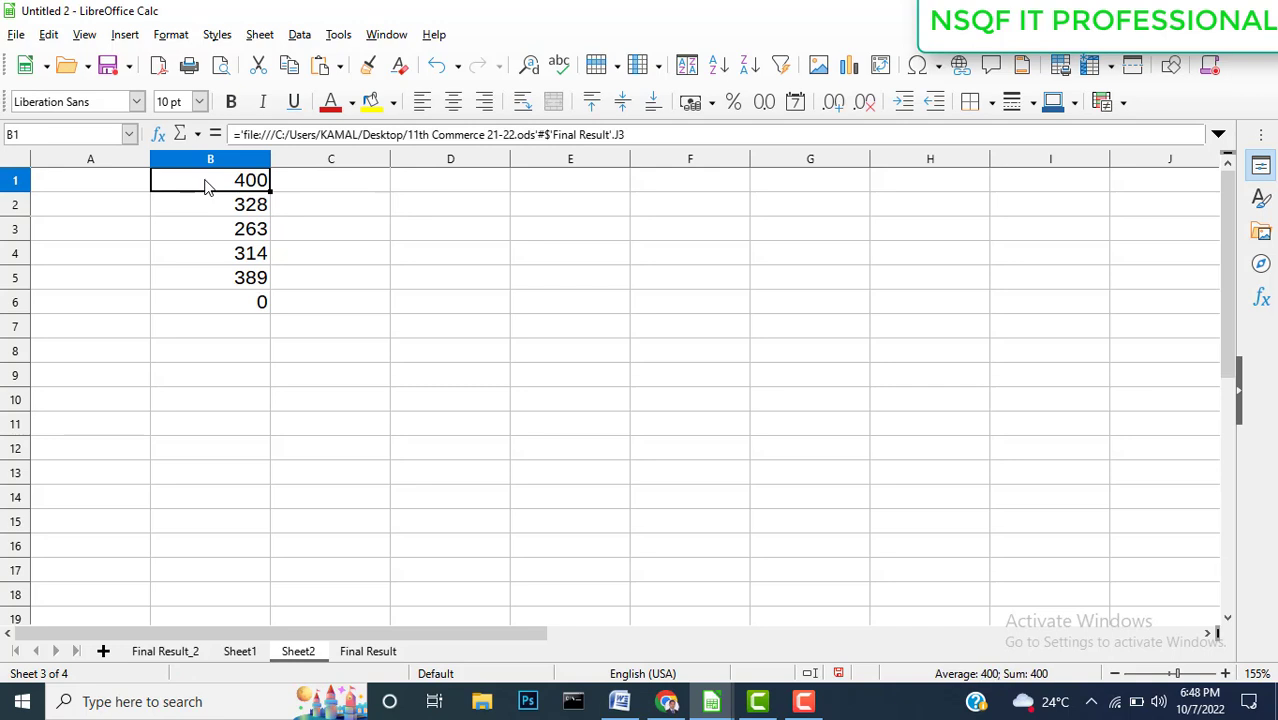